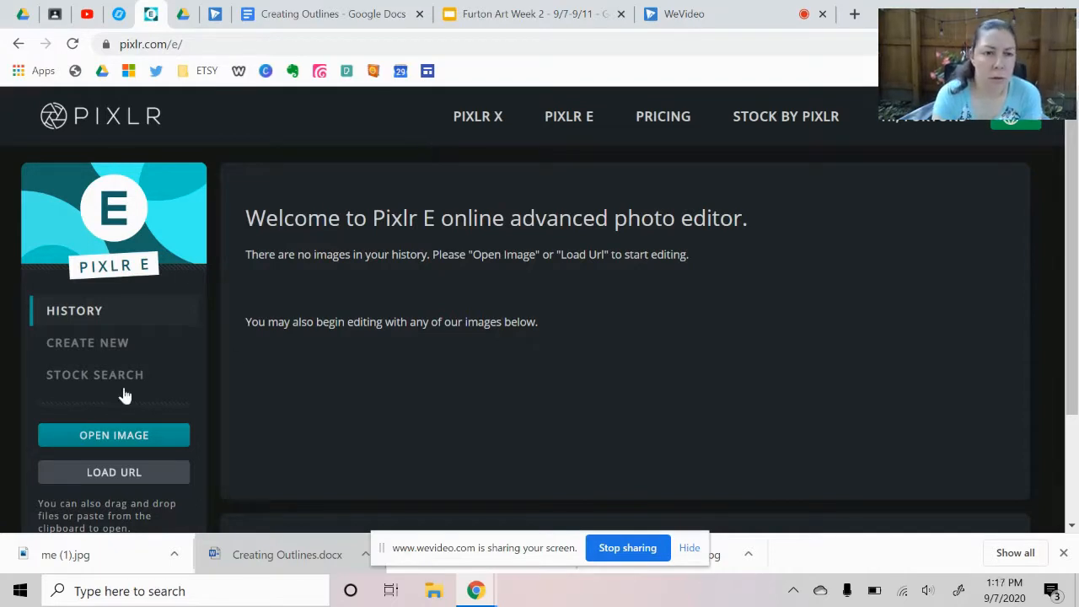
# Open the photo me (1).jpg from the Downloads folder and dismiss the advertisement covering the canvas
pyautogui.click(114, 442)
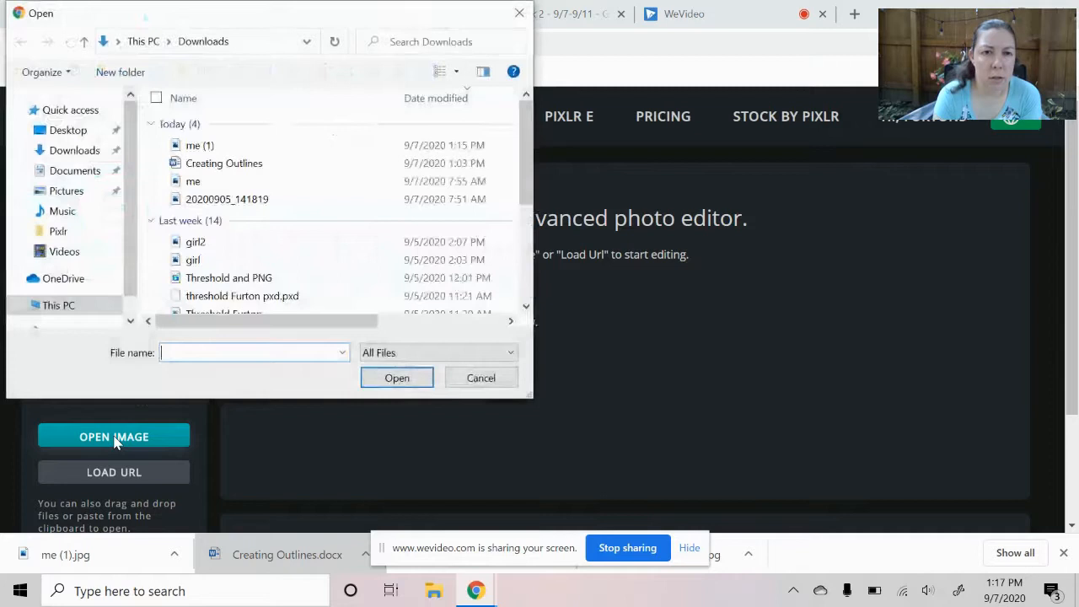
pyautogui.doubleClick(205, 146)
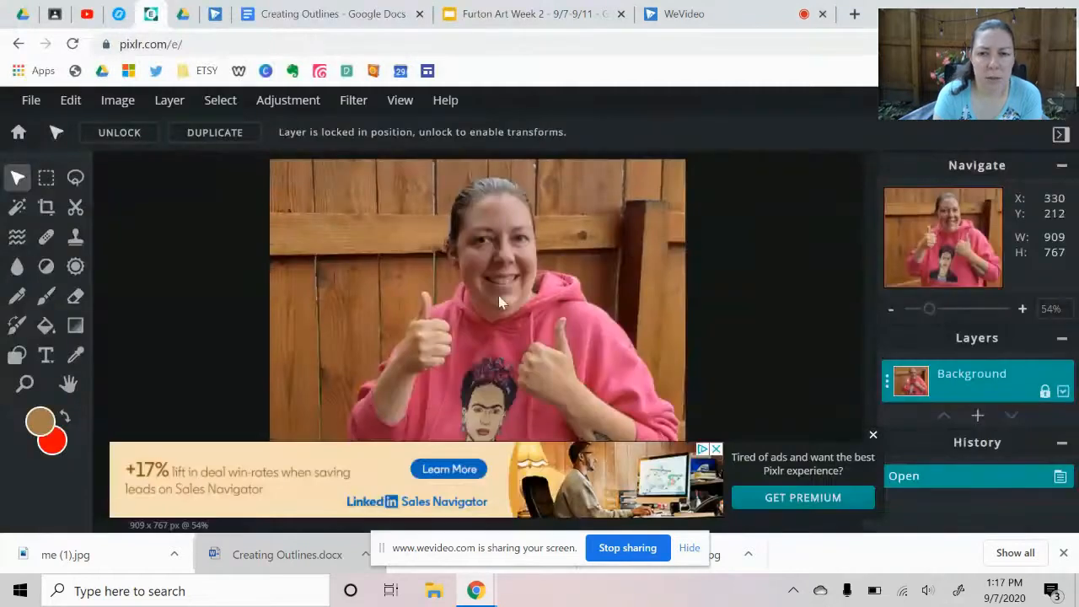
pyautogui.click(873, 435)
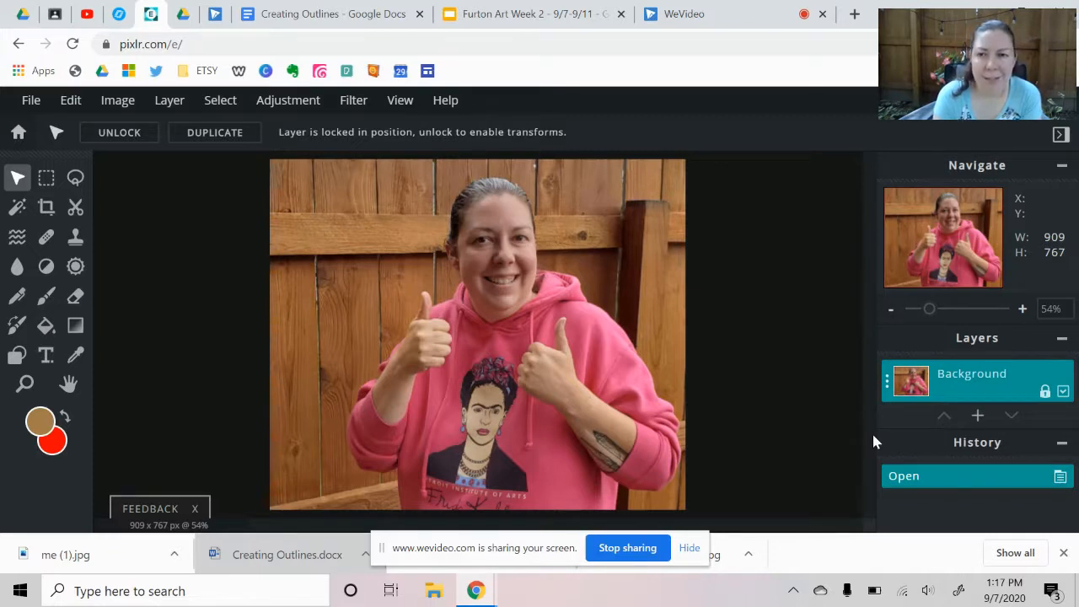
# Remove the photo's fence background with the automatic AI Cutout, continuing past the premium offer
pyautogui.click(77, 211)
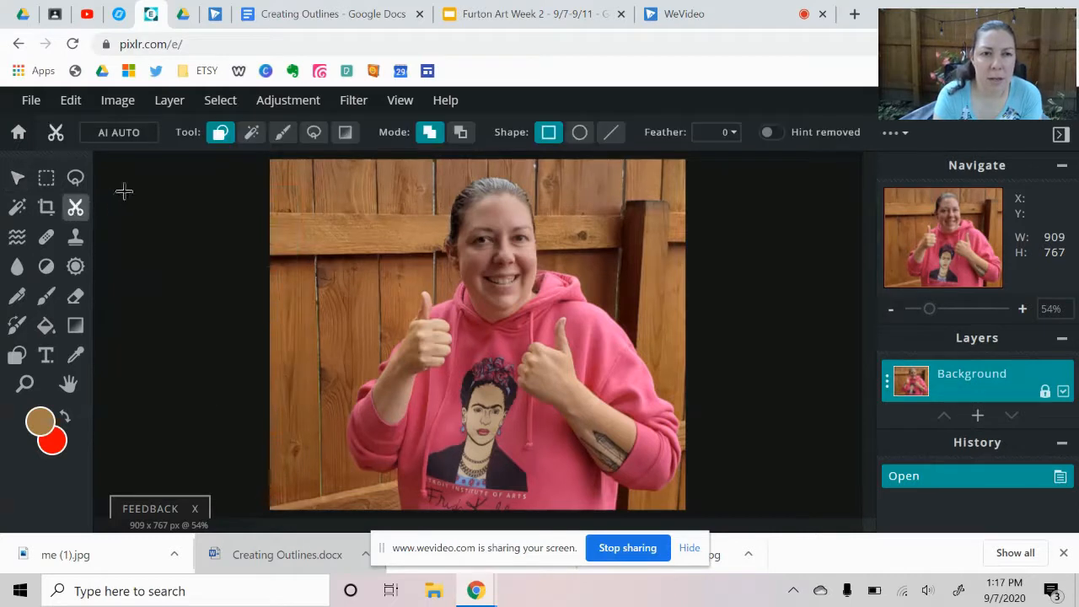
pyautogui.click(119, 134)
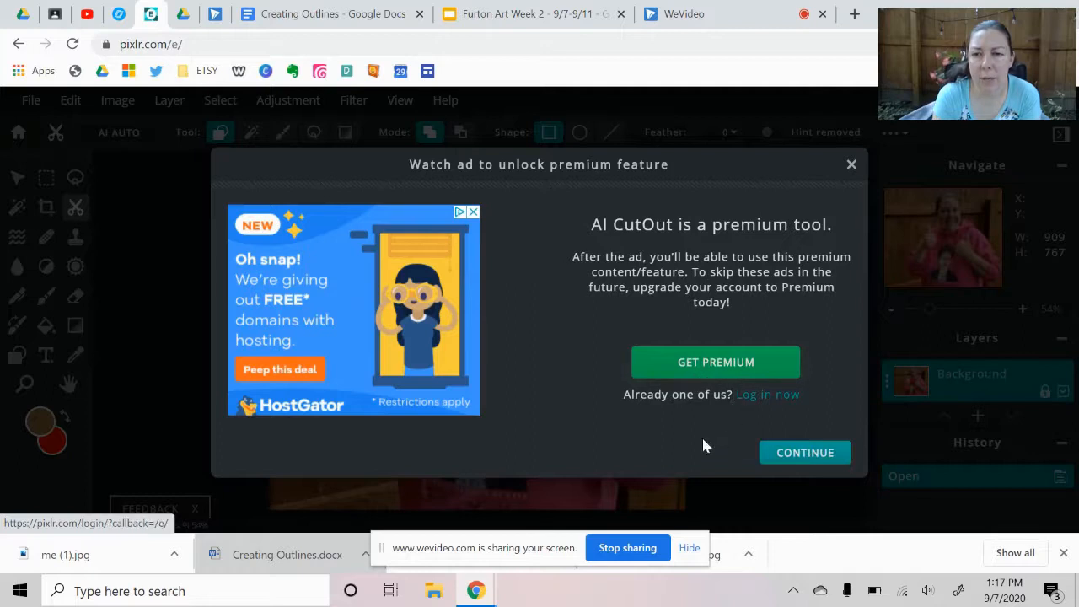
pyautogui.click(804, 453)
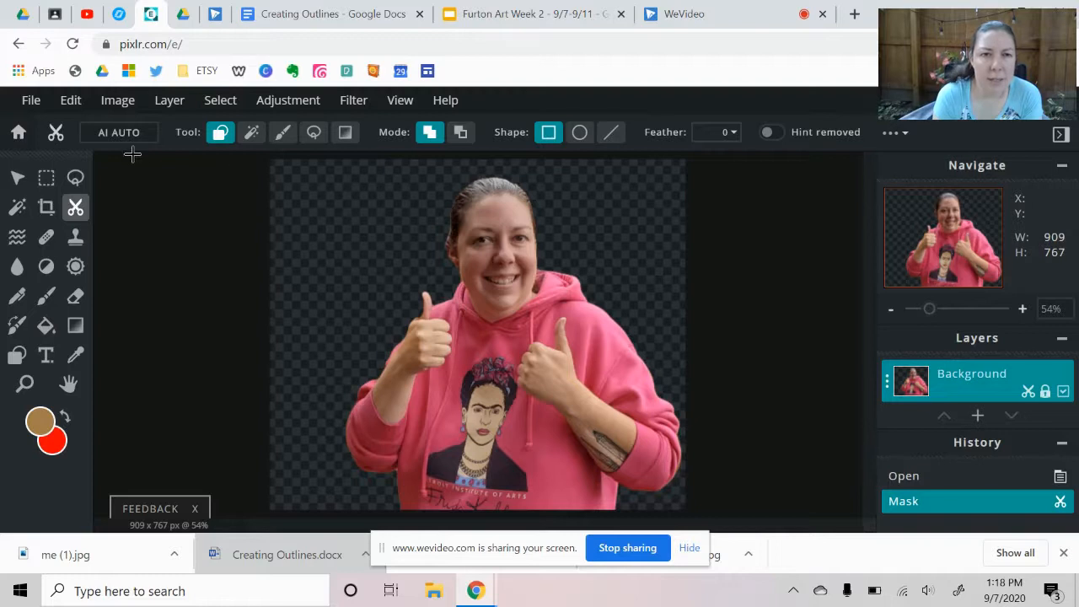
# Download the cutout as a PNG file named me (1) and close the save dialog
pyautogui.click(31, 102)
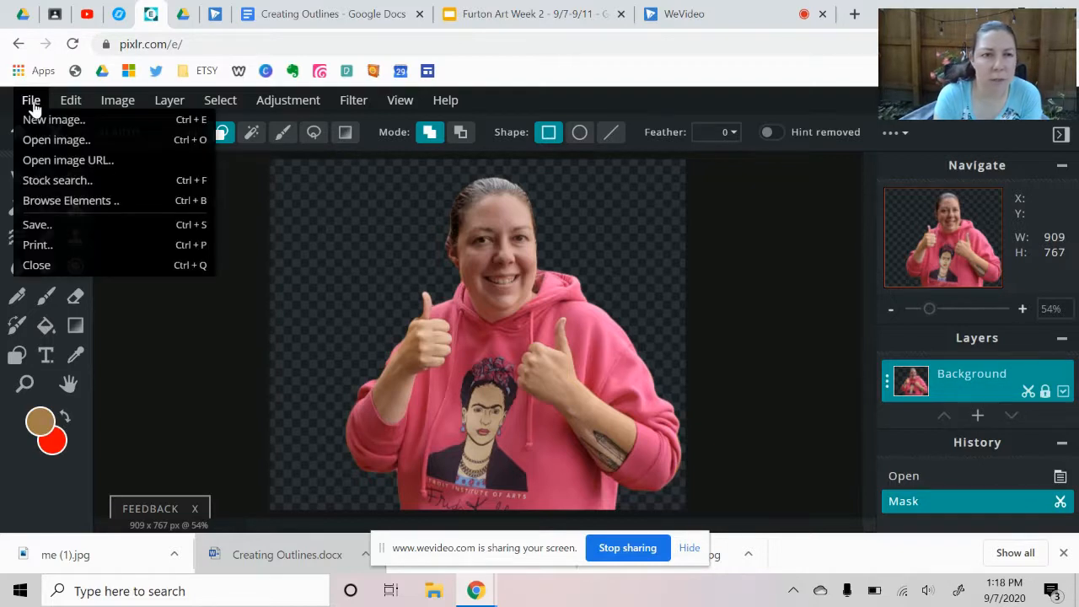
pyautogui.click(47, 225)
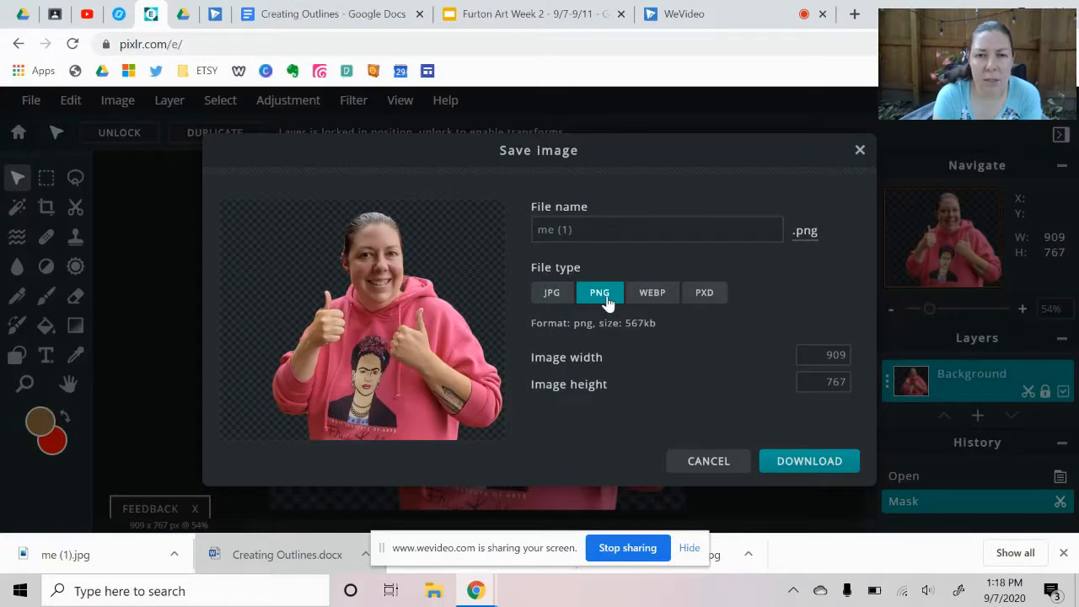
pyautogui.click(823, 464)
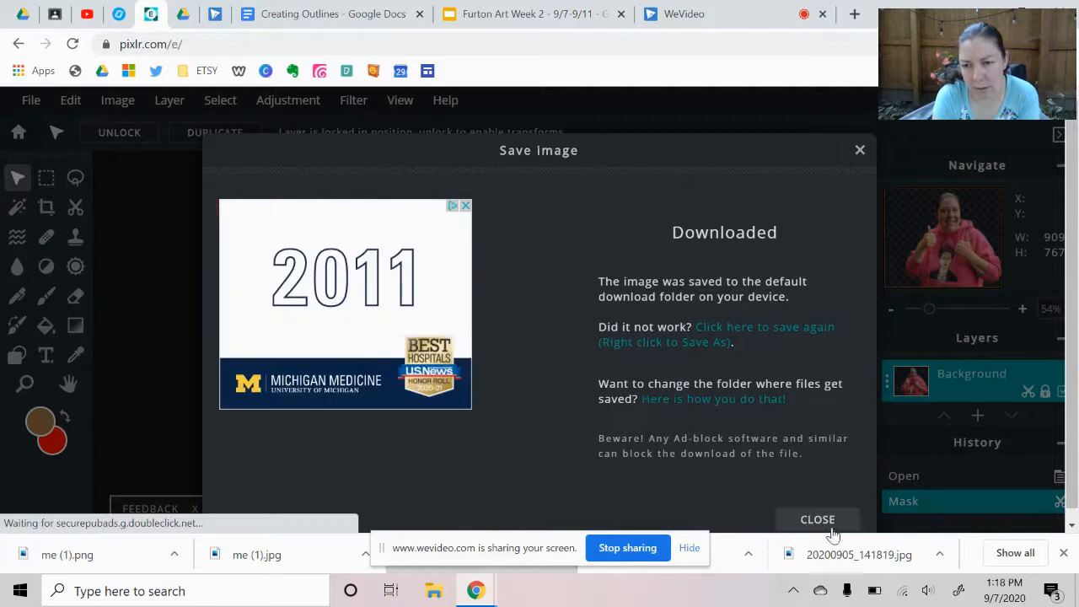
pyautogui.click(825, 521)
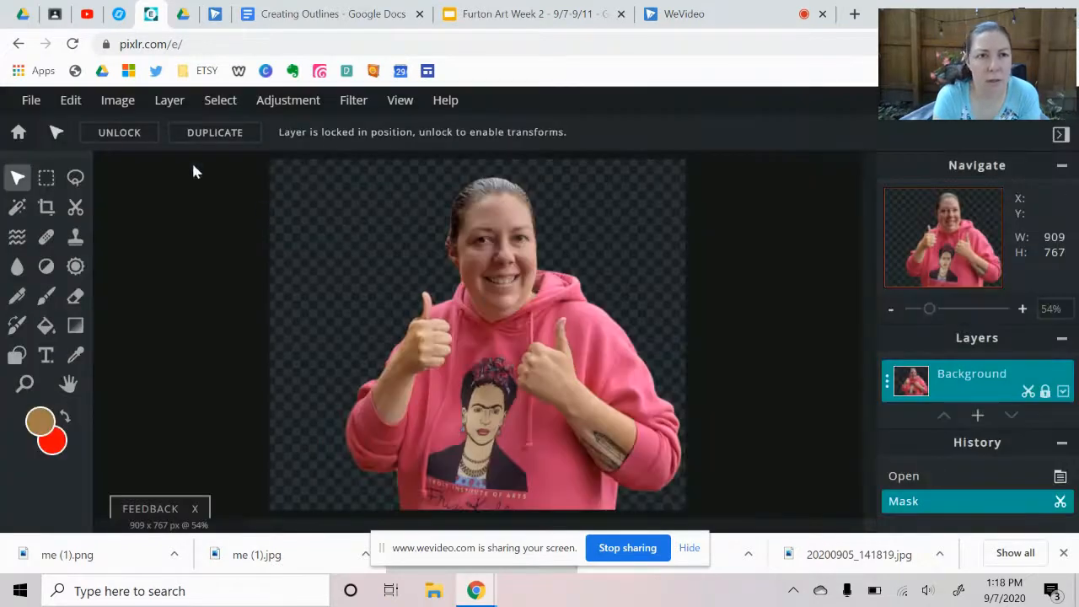
# Create a new 1920 x 1080 image with a transparent background, named "creating outlines" followed by the surname
pyautogui.click(16, 135)
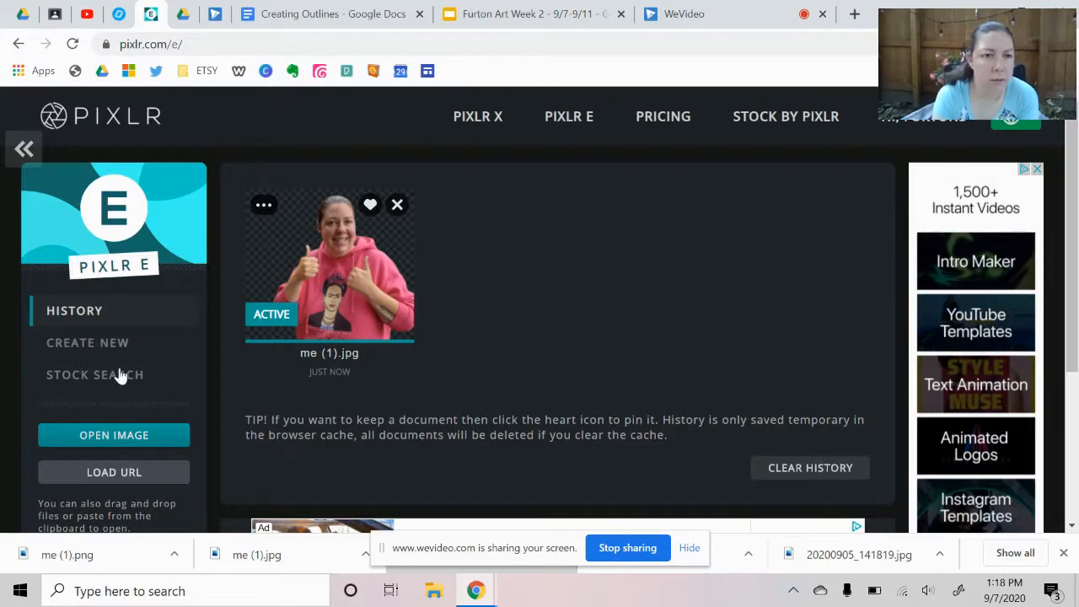
pyautogui.click(101, 346)
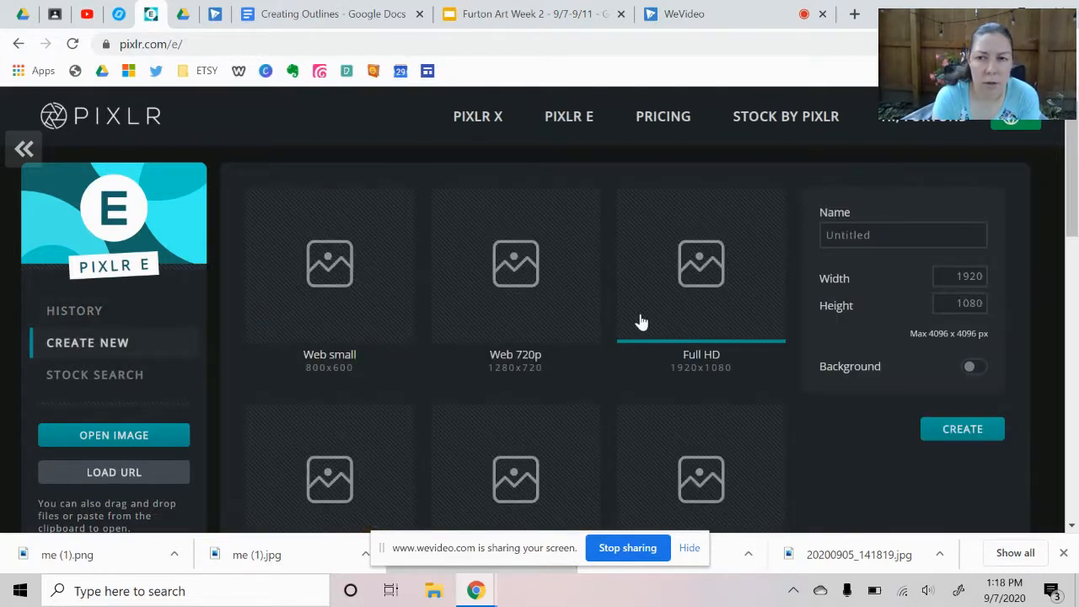
pyautogui.doubleClick(876, 235)
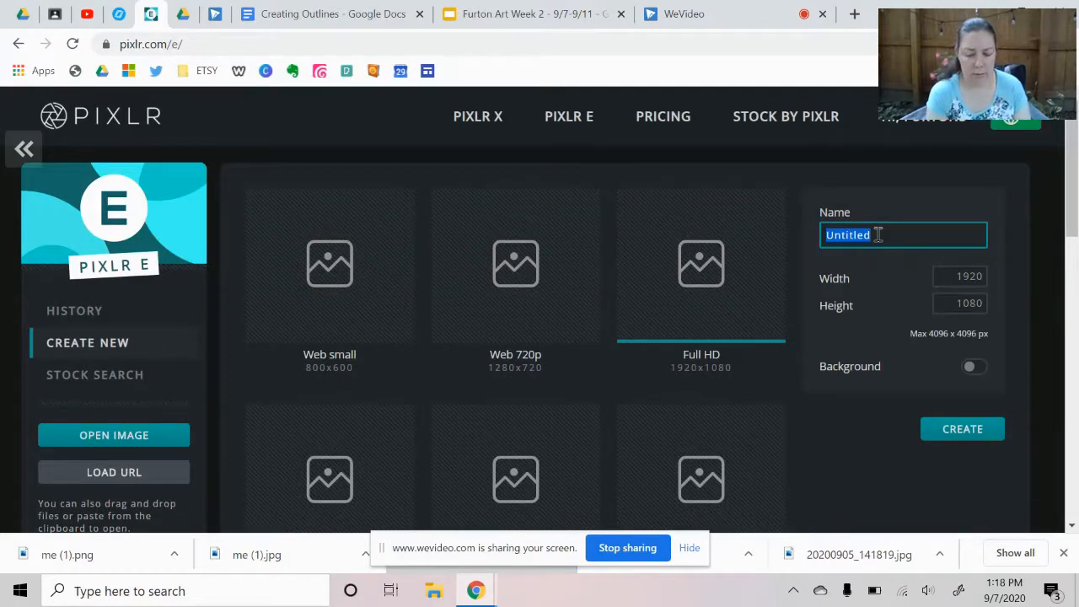
pyautogui.write('crea')
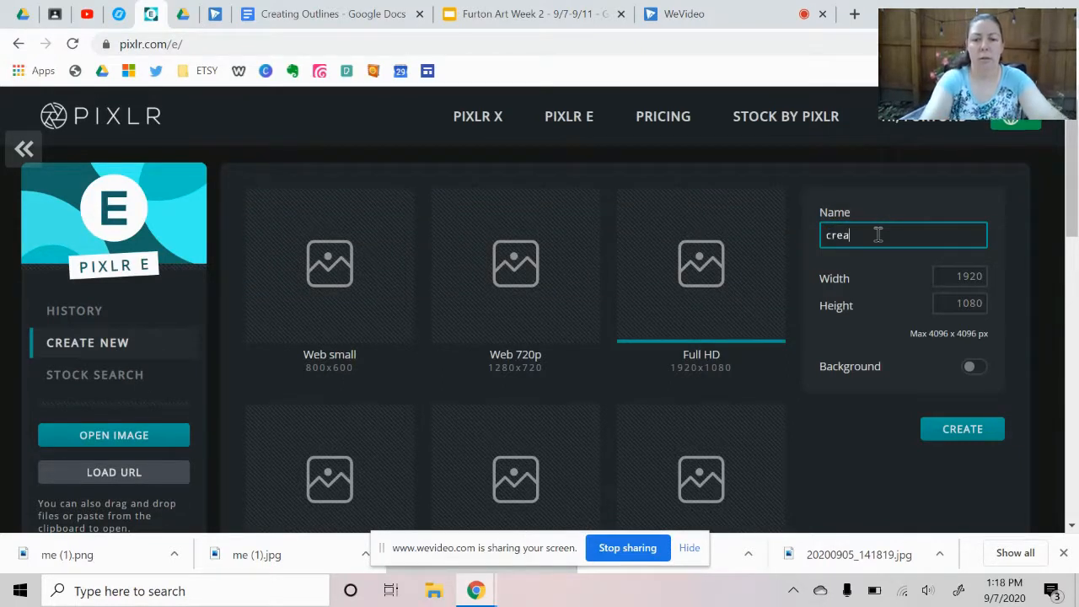
pyautogui.write('ting outlines Furton')
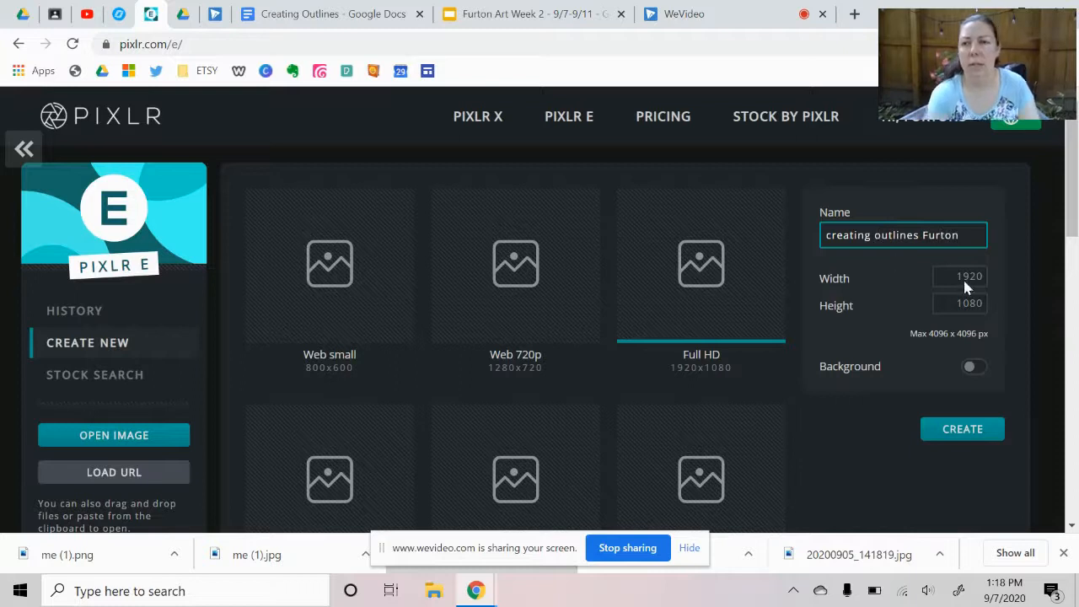
pyautogui.click(977, 433)
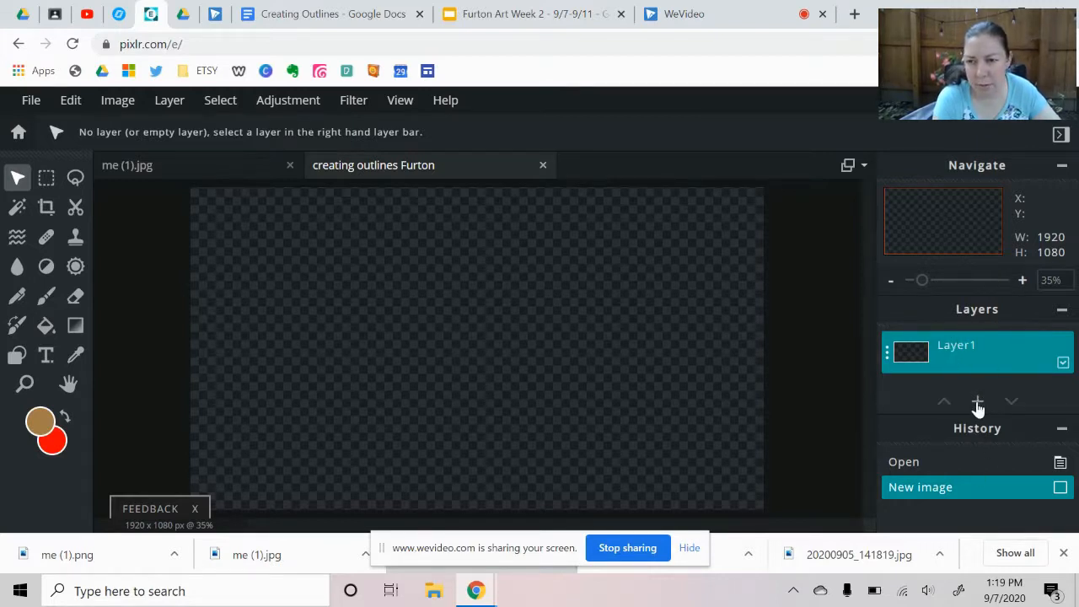
# Add the downloaded me (1).png cutout as an image layer and dismiss the advertisement
pyautogui.click(978, 403)
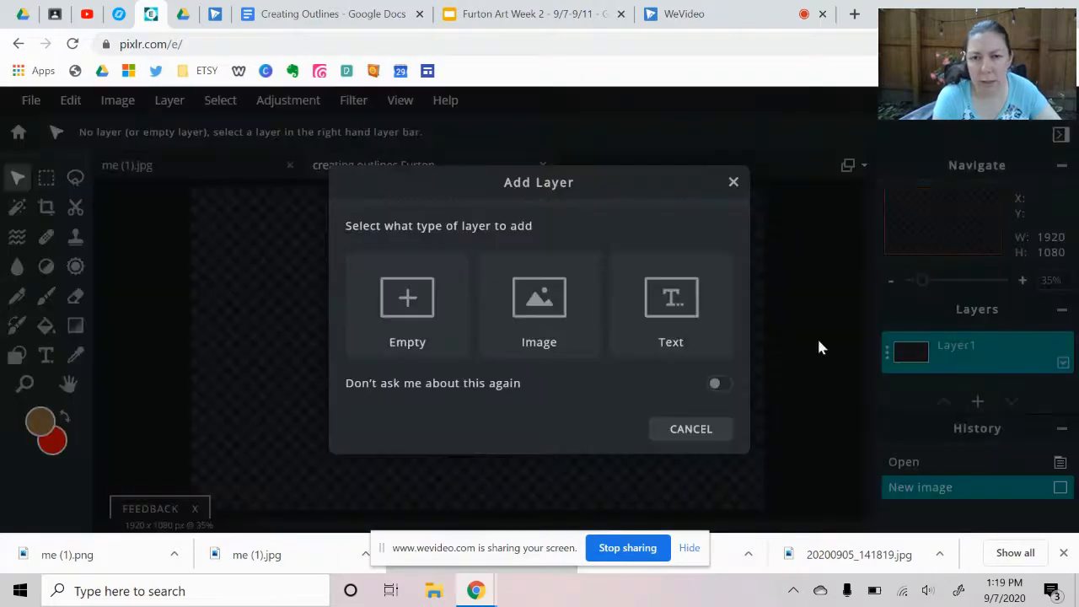
pyautogui.click(532, 314)
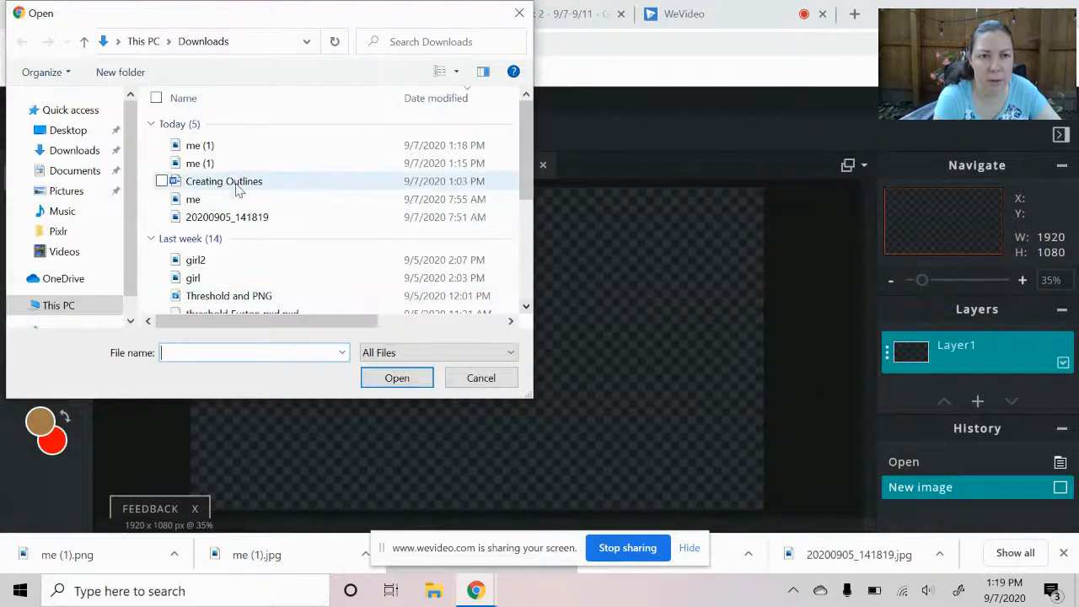
pyautogui.click(210, 146)
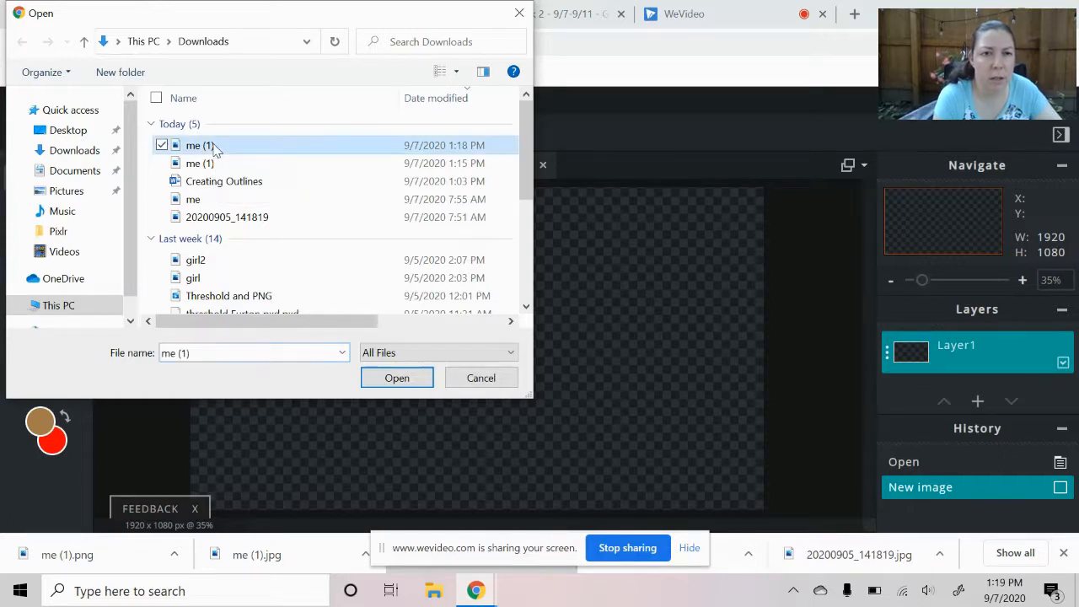
pyautogui.click(386, 379)
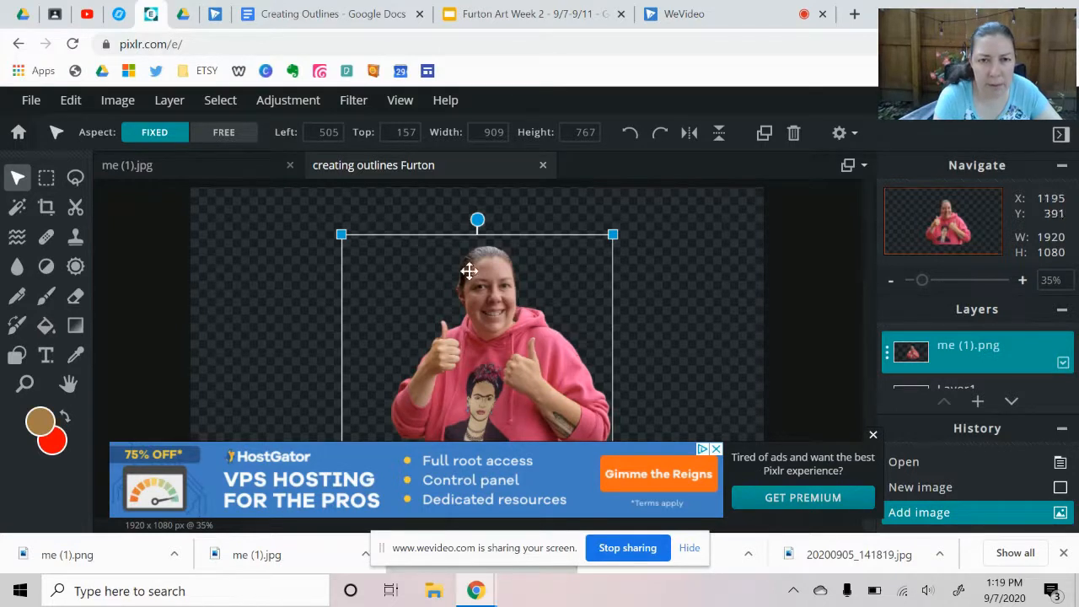
pyautogui.click(872, 437)
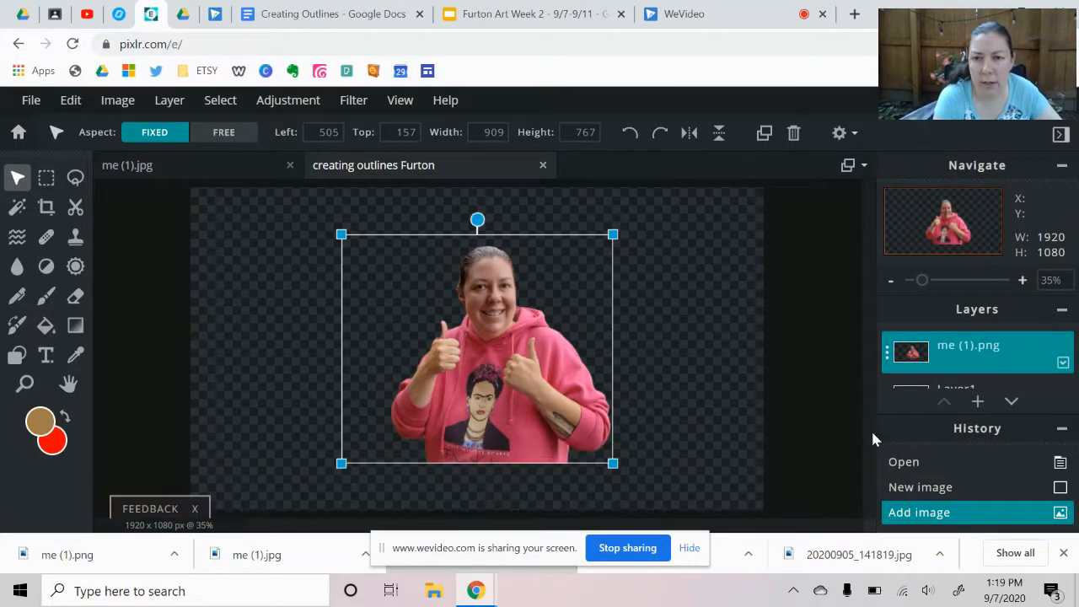
# Enlarge the cutout to about 1270 x 1072 px, place it against the canvas's right and bottom edges, and deselect it
pyautogui.moveTo(614, 233); pyautogui.dragTo(691, 187)
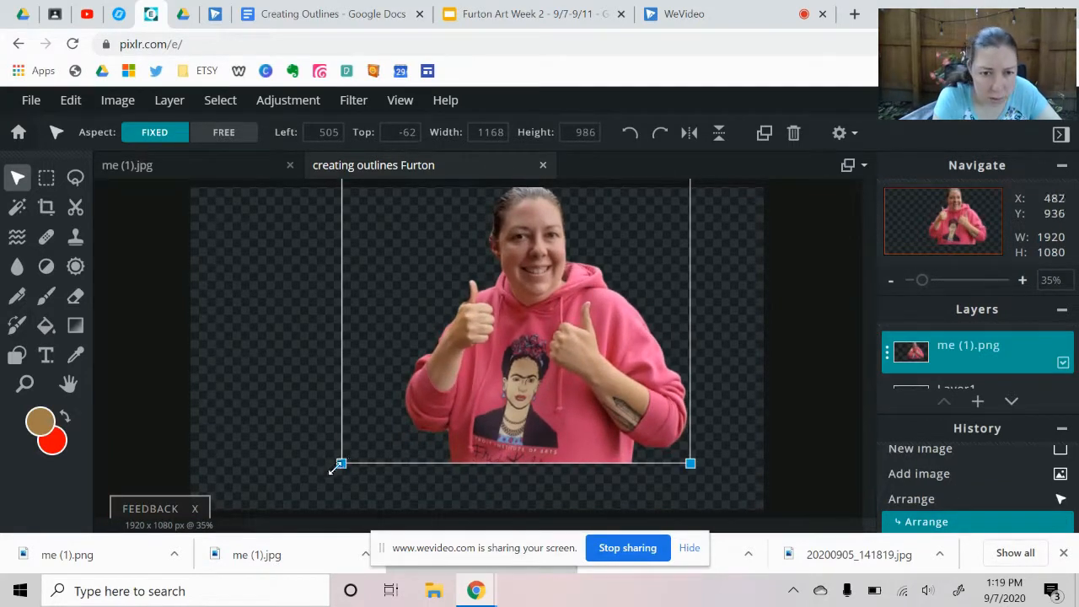
pyautogui.moveTo(340, 463); pyautogui.dragTo(328, 493)
pyautogui.moveTo(491, 411); pyautogui.dragTo(564, 426)
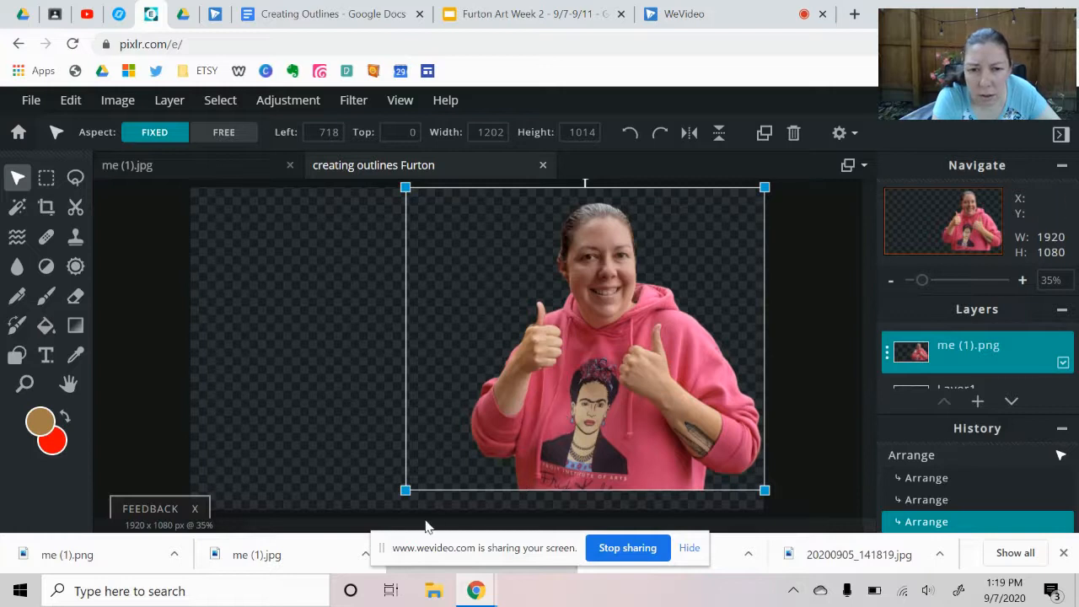
pyautogui.moveTo(405, 489); pyautogui.dragTo(385, 506)
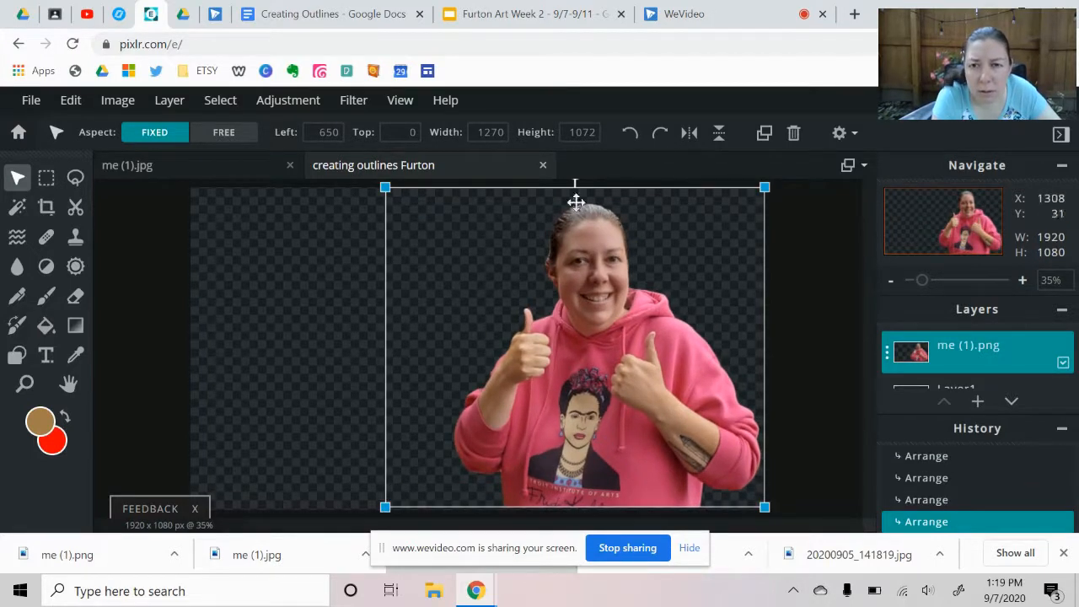
pyautogui.moveTo(567, 482); pyautogui.dragTo(564, 480)
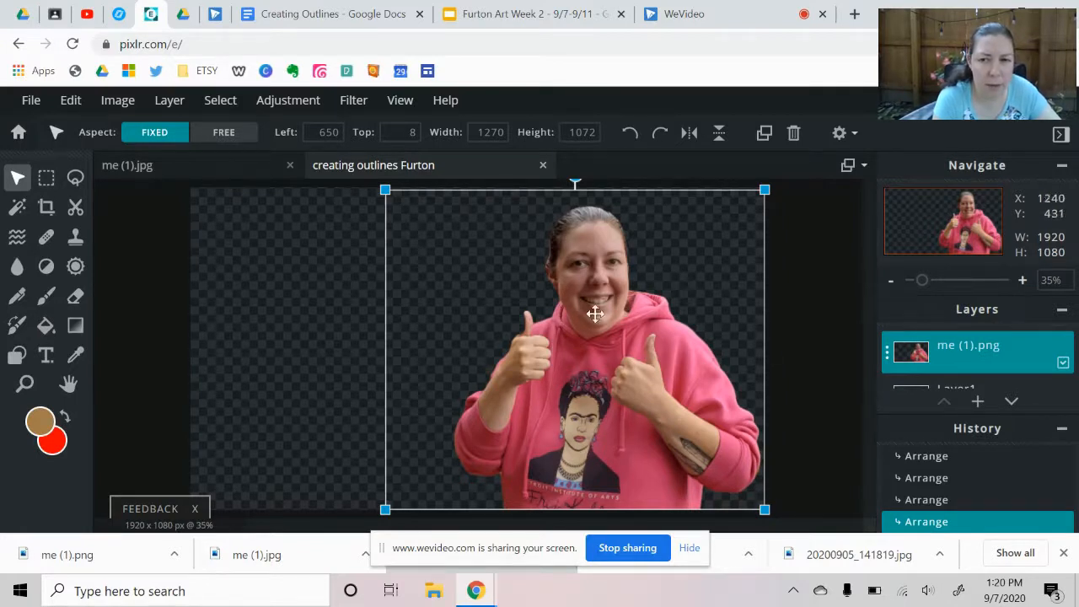
pyautogui.click(791, 361)
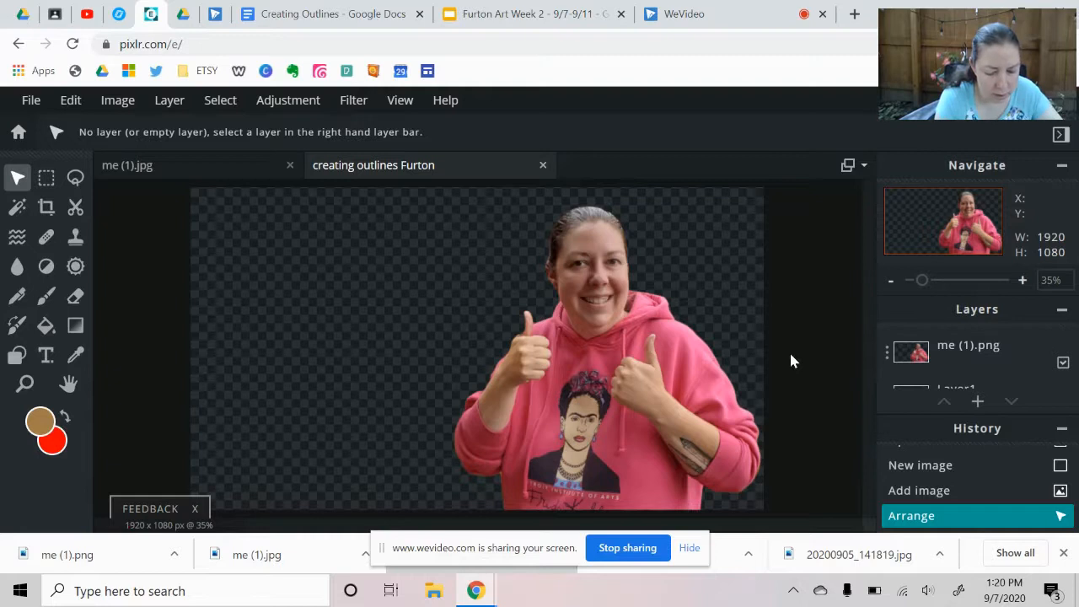
# Start a Stroke outline on the me (1).png cutout layer and set its color to near-white #FBFBFB
pyautogui.click(975, 353)
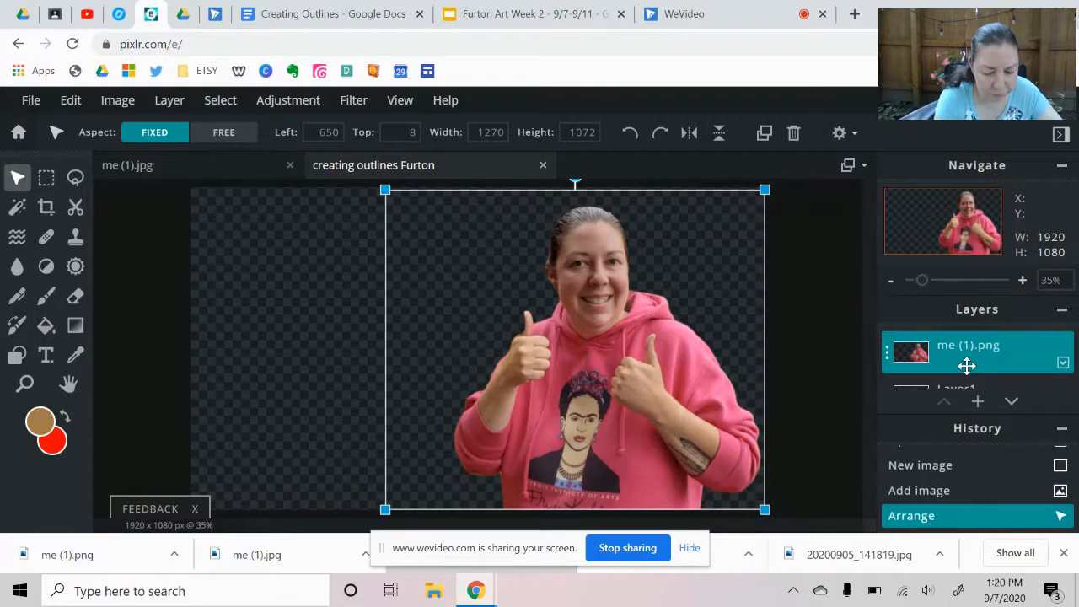
pyautogui.click(66, 106)
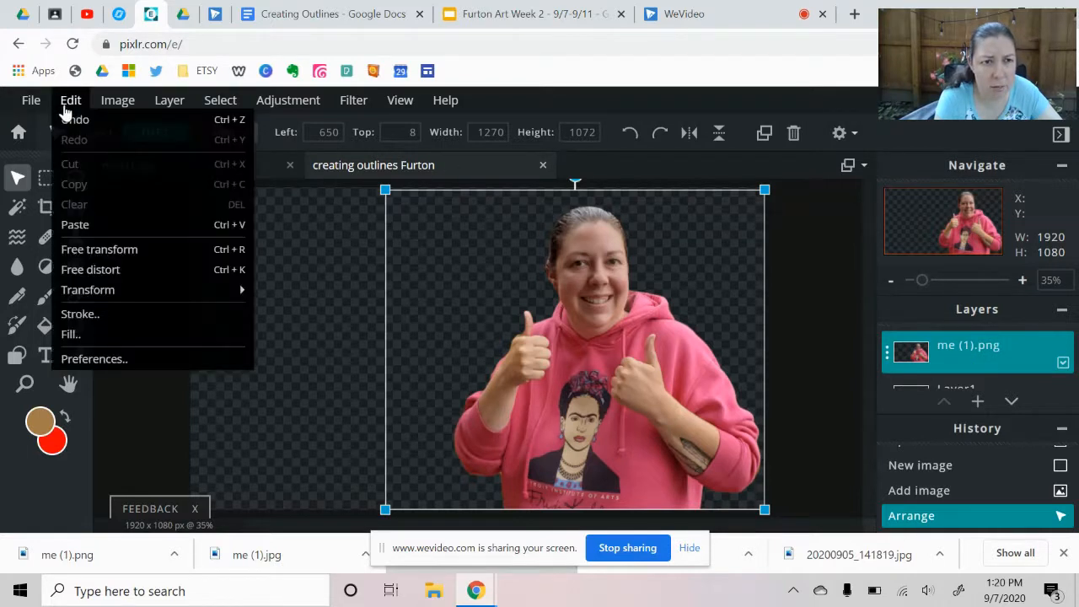
pyautogui.click(93, 317)
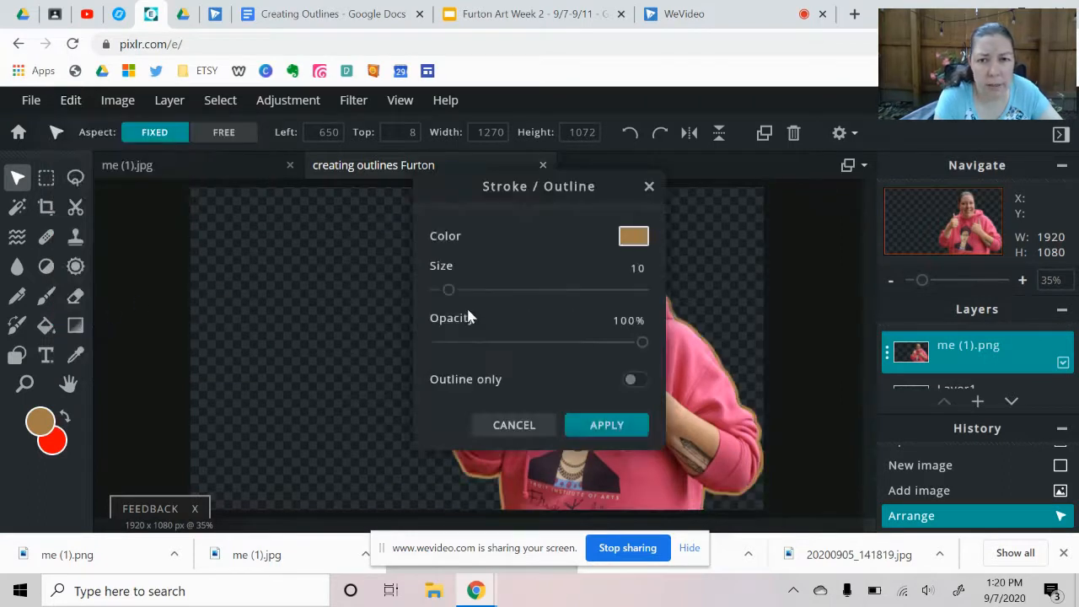
pyautogui.moveTo(534, 191); pyautogui.dragTo(319, 198)
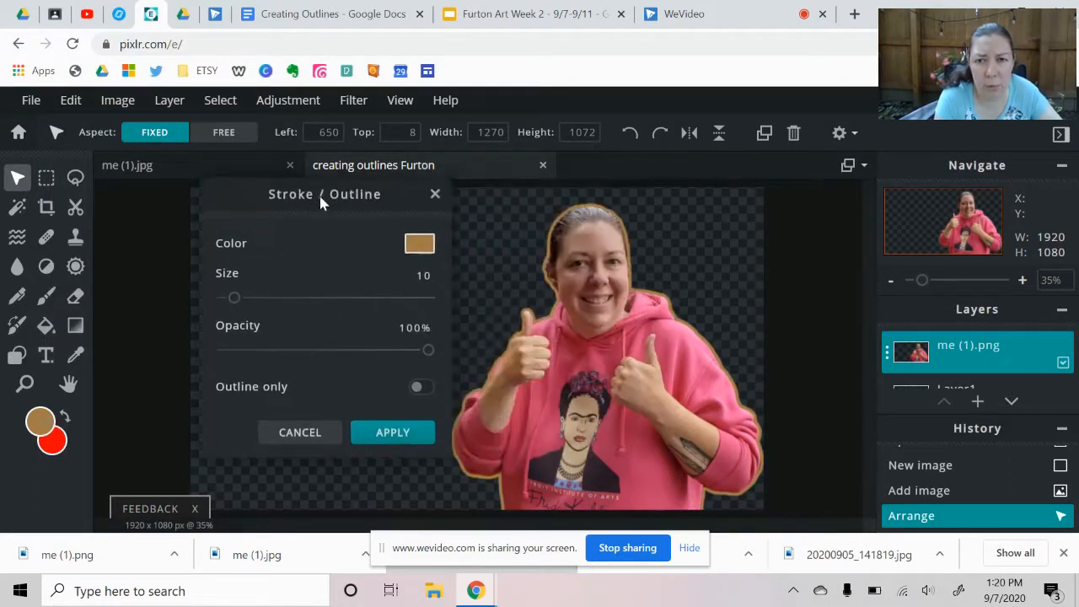
pyautogui.click(424, 246)
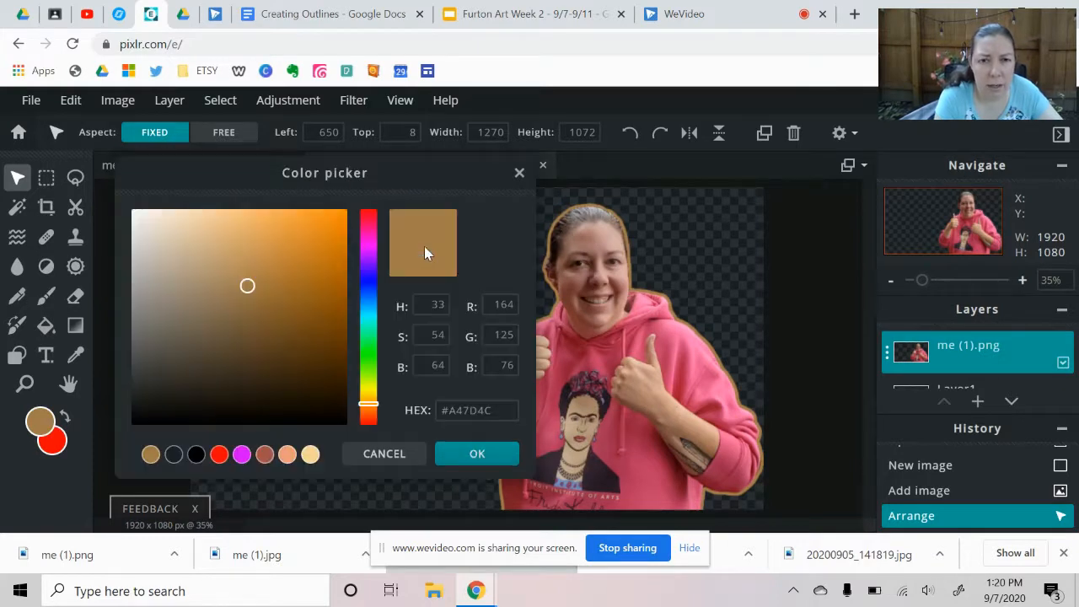
pyautogui.click(134, 213)
pyautogui.click(132, 212)
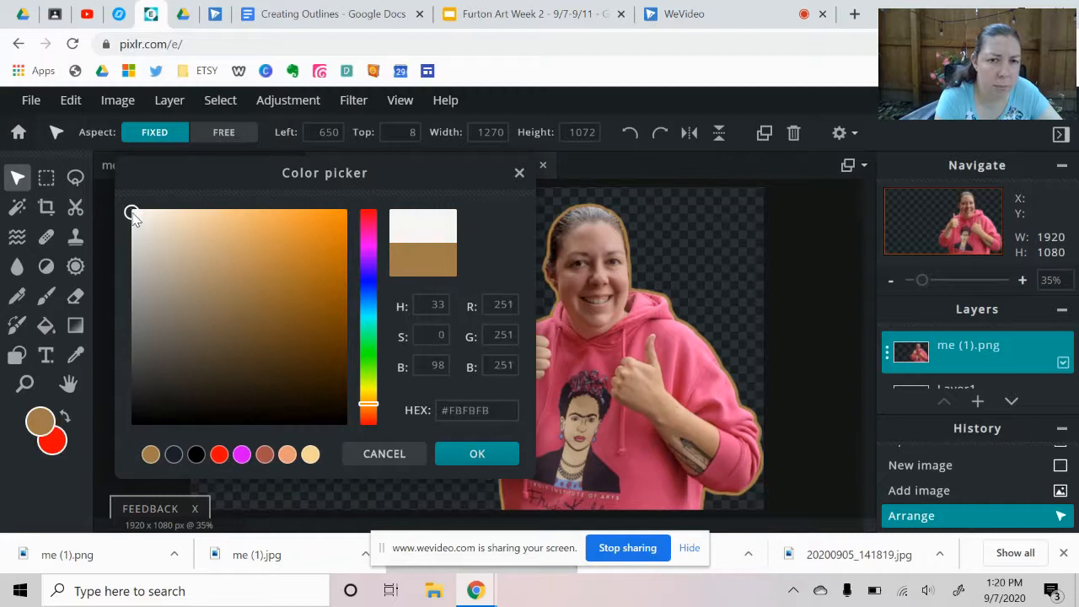
pyautogui.click(478, 456)
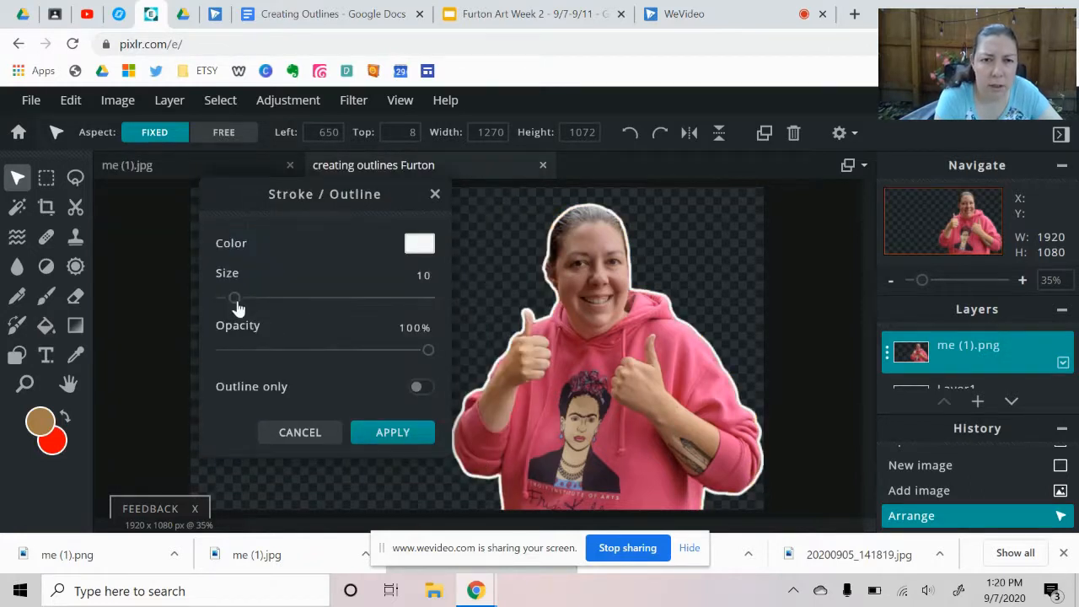
# Set the outline size to 21 at 100% opacity and apply it to the cutout
pyautogui.moveTo(234, 299); pyautogui.dragTo(250, 301)
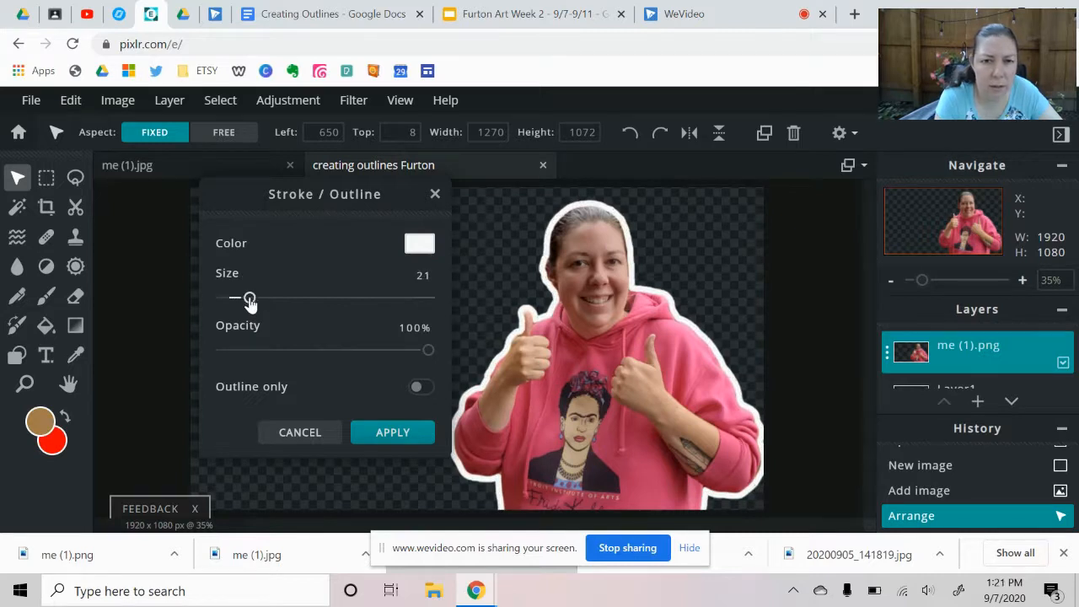
pyautogui.moveTo(427, 350); pyautogui.dragTo(460, 367)
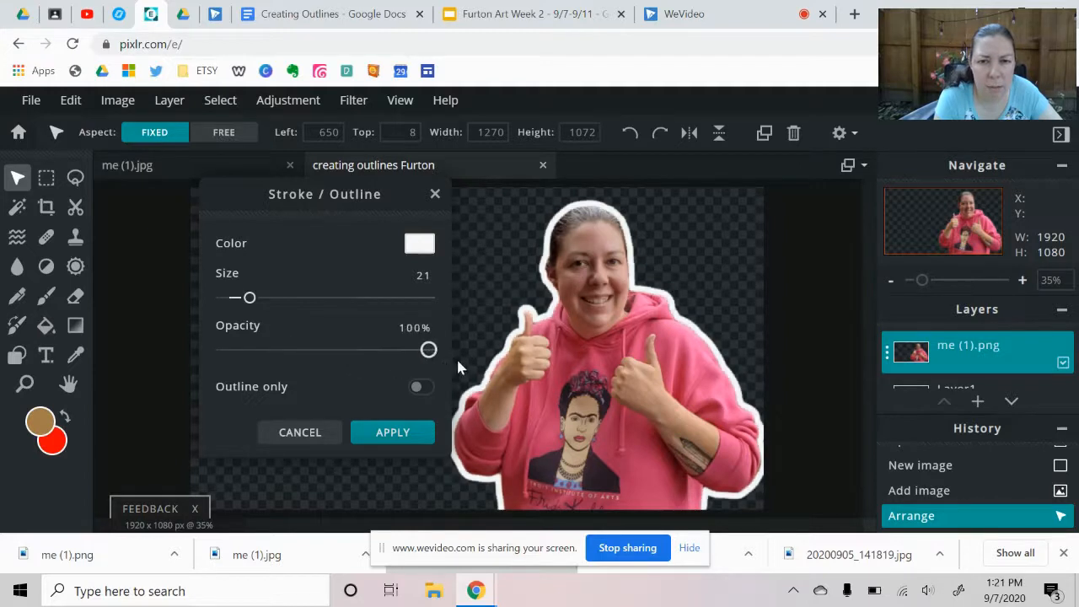
pyautogui.click(393, 434)
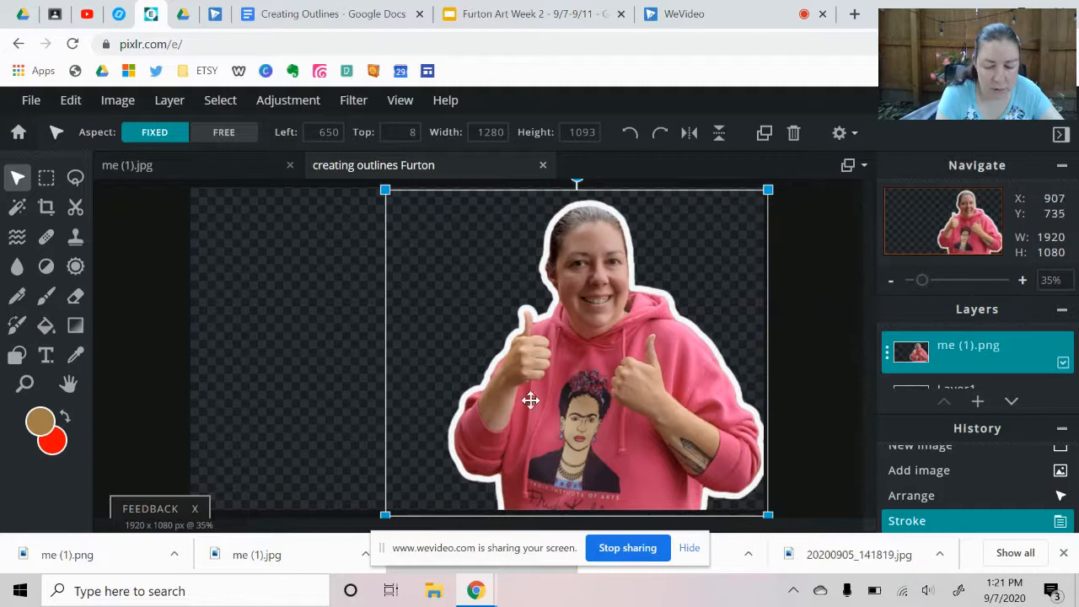
# Duplicate the outlined cutout layer and shift the lower original about 76 px to the right, behind the copy
pyautogui.click(890, 356)
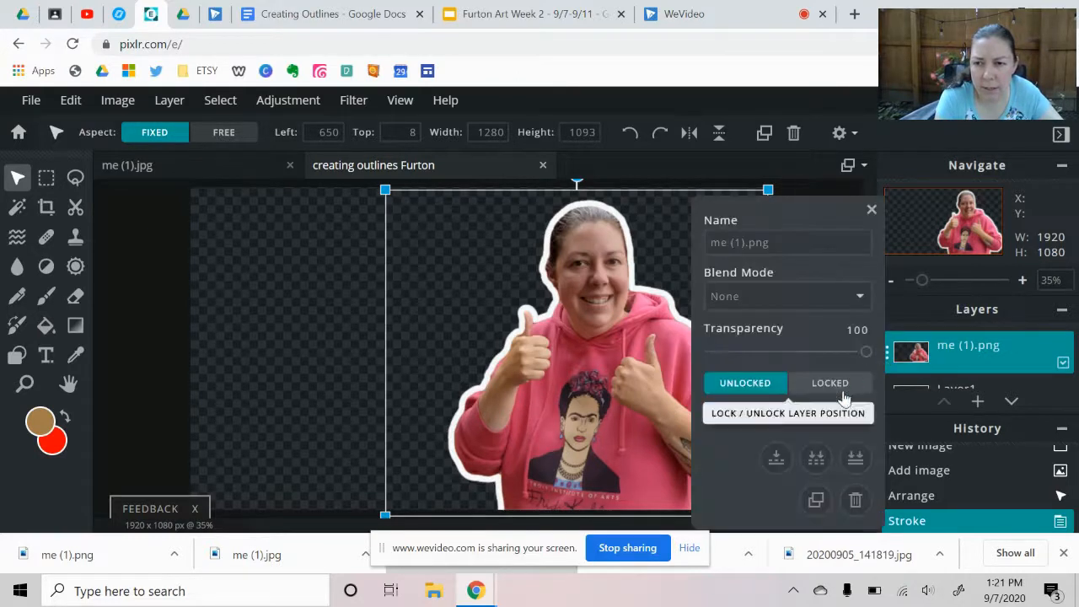
pyautogui.click(815, 499)
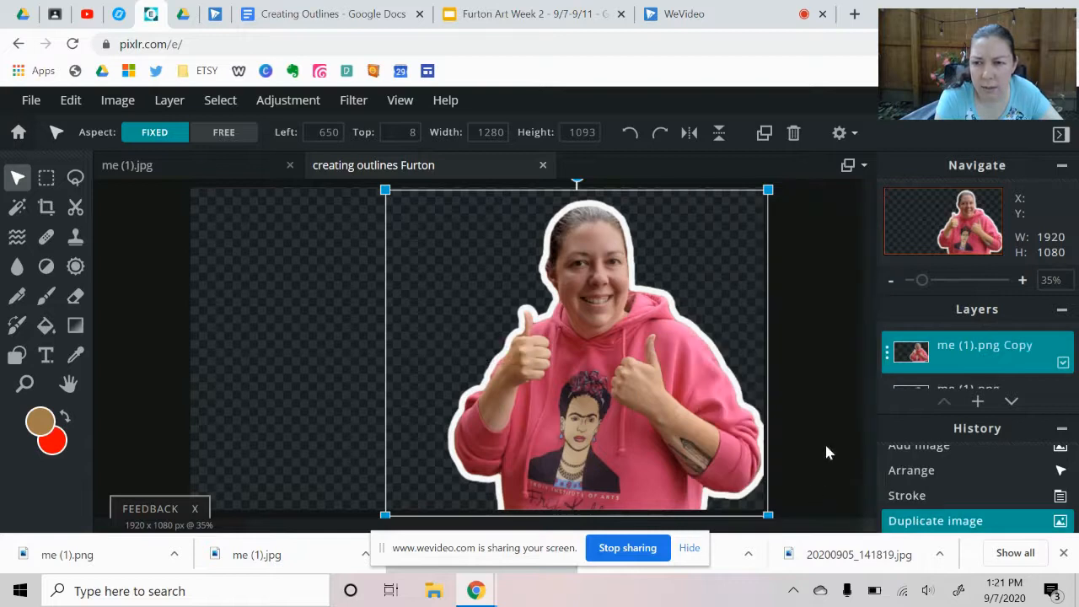
pyautogui.doubleClick(958, 375)
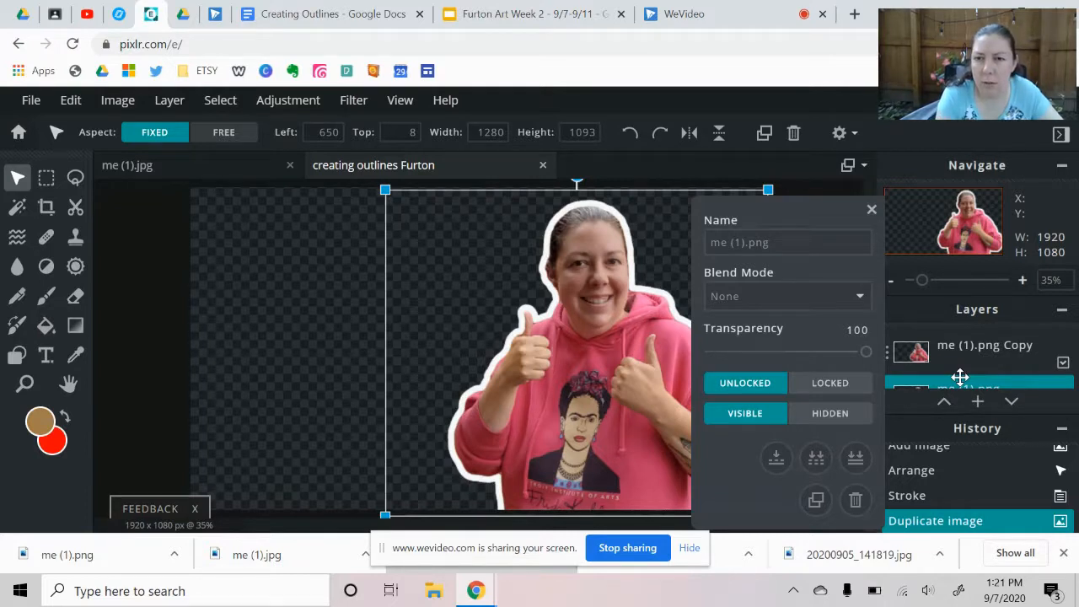
pyautogui.press('Right')
pyautogui.press('Right')
pyautogui.press('Right')
pyautogui.press('Right')
pyautogui.press('Right')
pyautogui.press('Right')
pyautogui.press('Right')
pyautogui.press('Right')
pyautogui.press('Right')
pyautogui.press('Right')
pyautogui.press('Right')
pyautogui.press('Right')
pyautogui.press('Right')
pyautogui.press('Right')
pyautogui.press('Right')
pyautogui.press('Right')
pyautogui.press('Right')
pyautogui.press('Right')
pyautogui.press('Right')
pyautogui.press('Right')
pyautogui.press('Right')
pyautogui.press('Right')
pyautogui.press('Right')
pyautogui.press('Right')
pyautogui.press('Right')
pyautogui.press('Right')
pyautogui.press('Right')
pyautogui.press('Right')
pyautogui.press('Right')
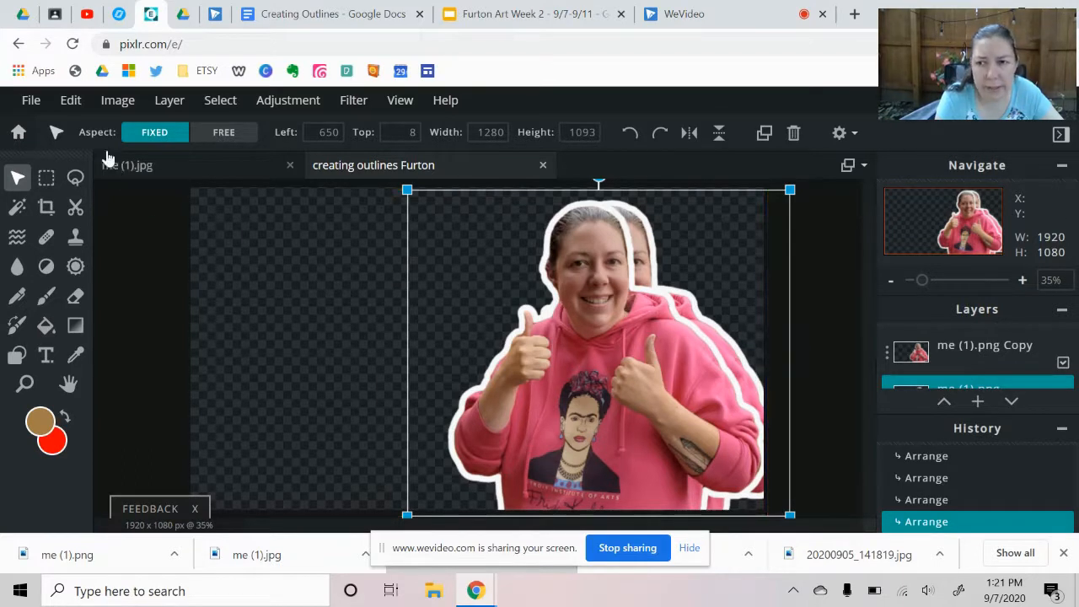
# Fill the shifted lower cutout with near-black #070707 at 100% opacity, preserving transparency
pyautogui.click(71, 99)
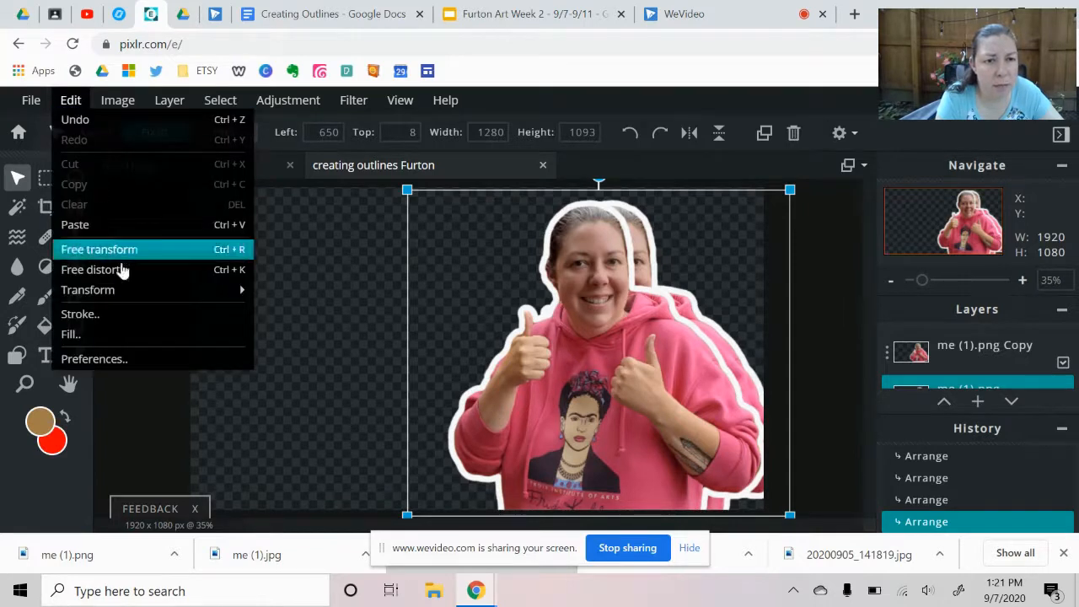
pyautogui.click(120, 336)
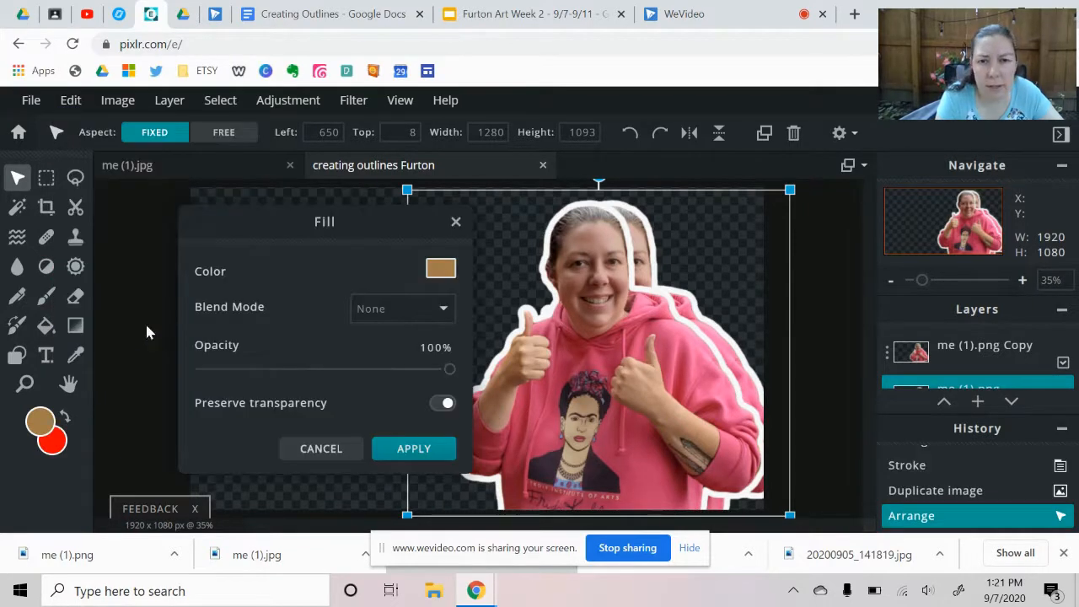
pyautogui.click(438, 268)
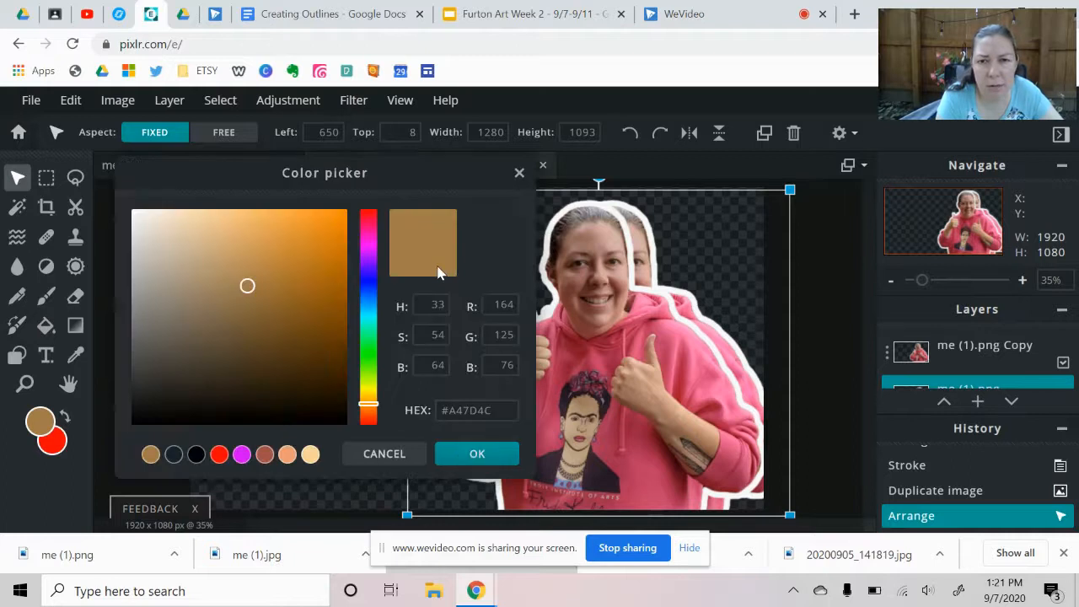
pyautogui.click(133, 419)
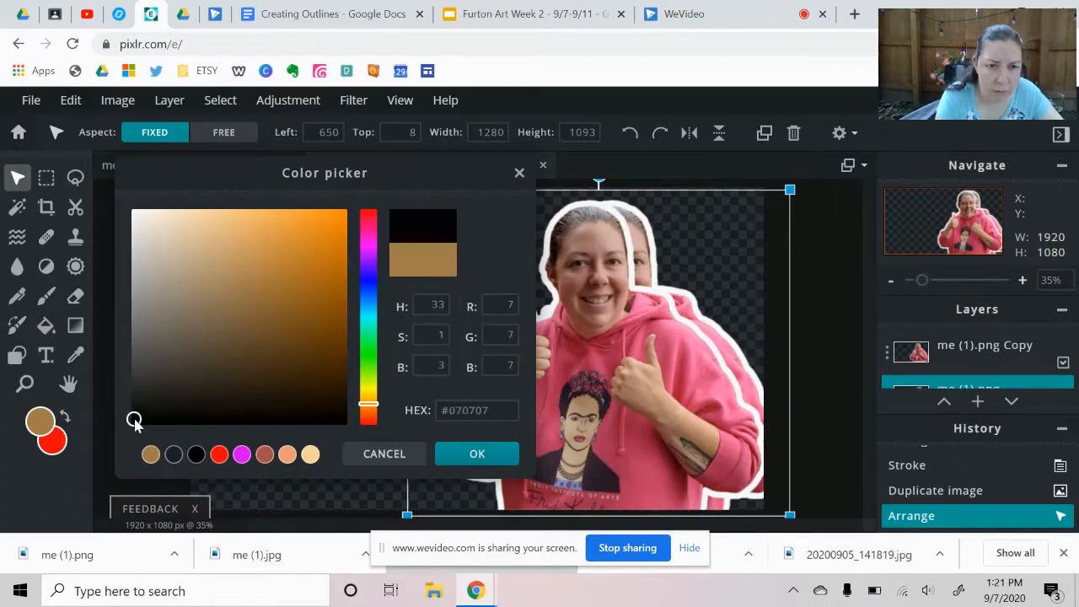
pyautogui.click(467, 460)
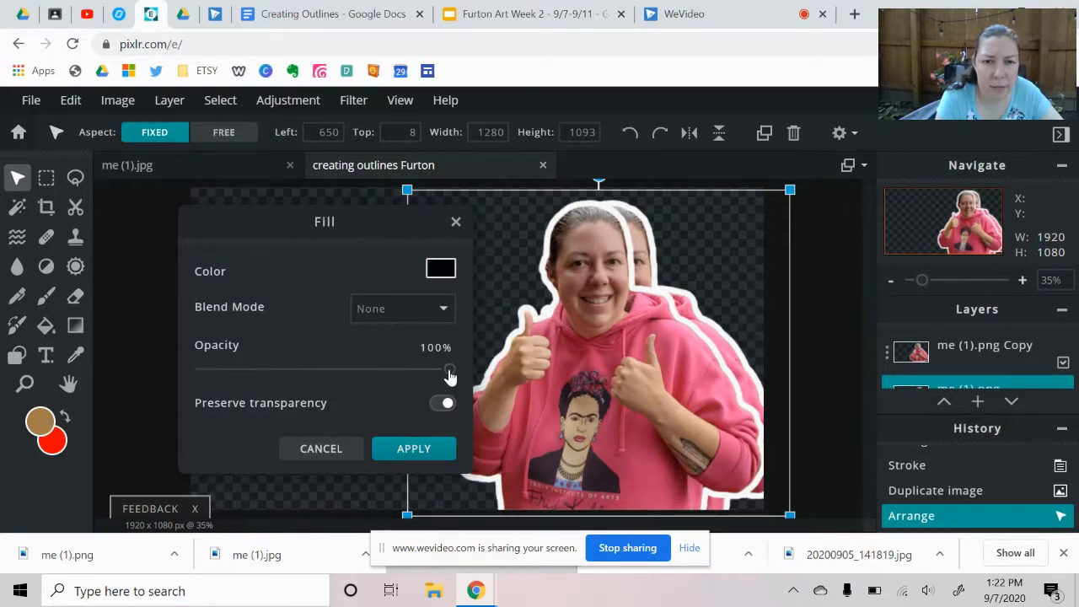
pyautogui.click(414, 449)
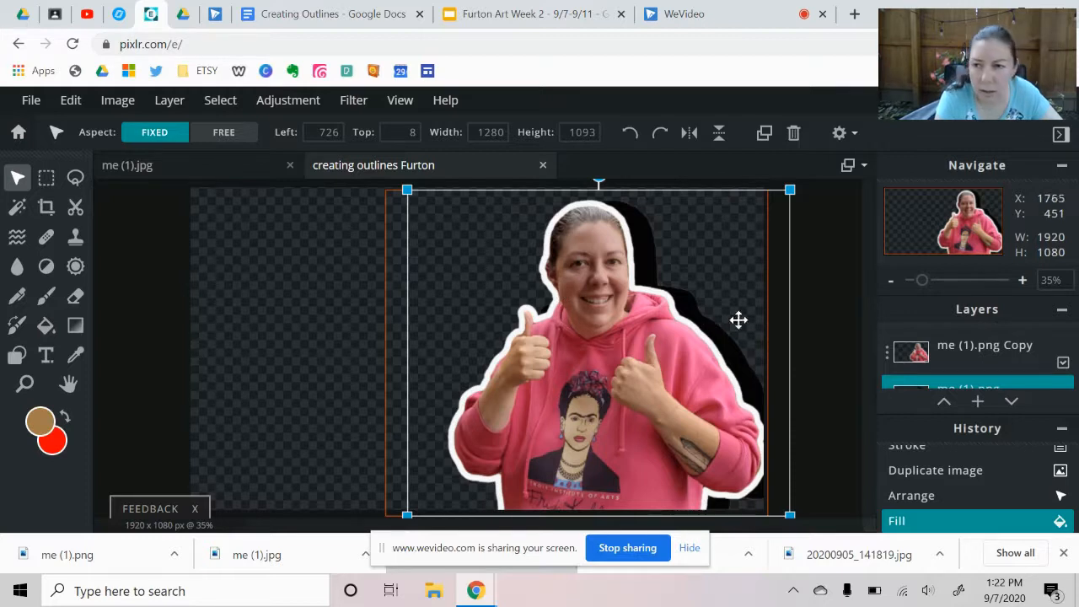
# Rename the black-filled layer as me
pyautogui.click(890, 354)
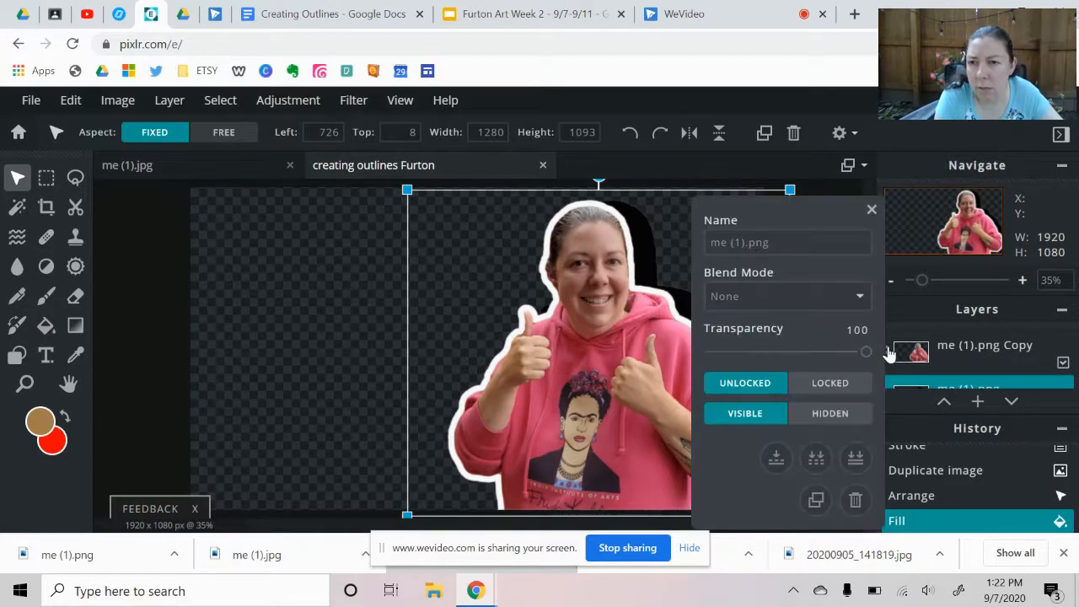
pyautogui.rightClick(806, 253)
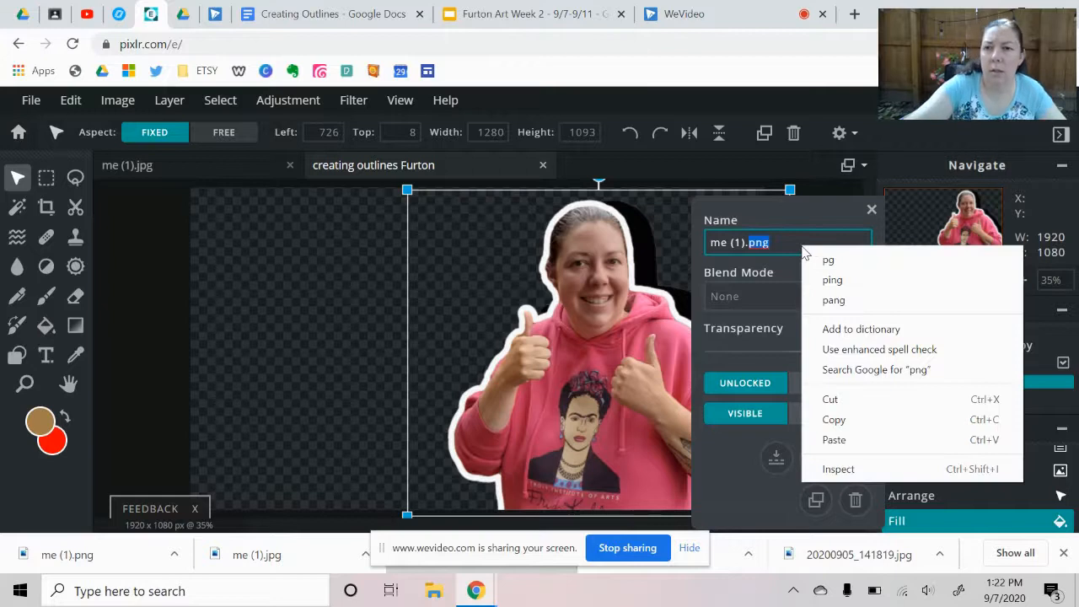
pyautogui.click(794, 243)
pyautogui.press('BackSpace')
pyautogui.press('BackSpace')
pyautogui.press('BackSpace')
pyautogui.press('BackSpace')
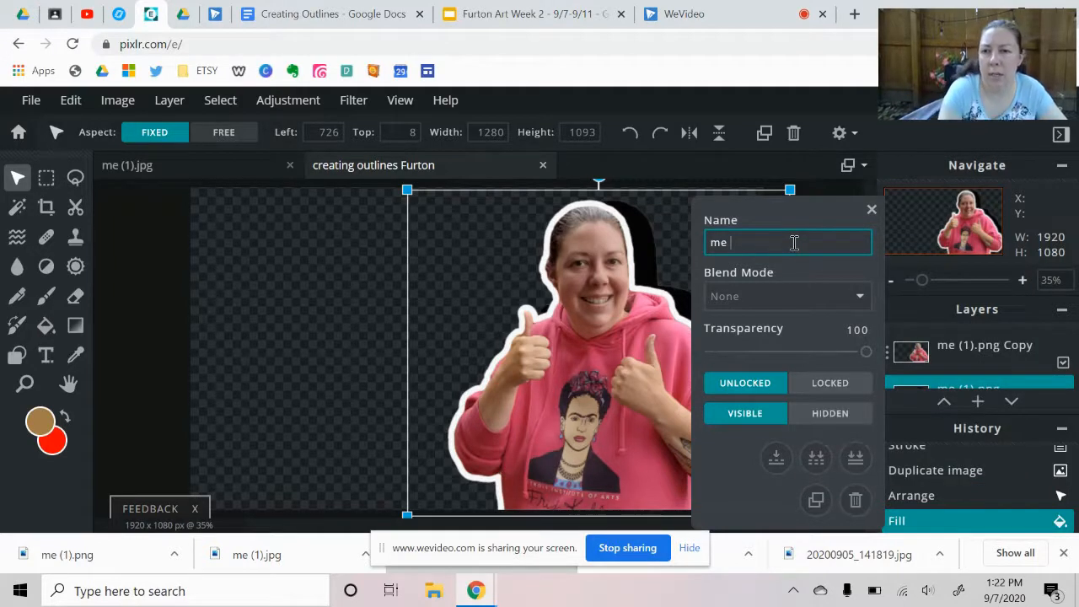
pyautogui.click(872, 209)
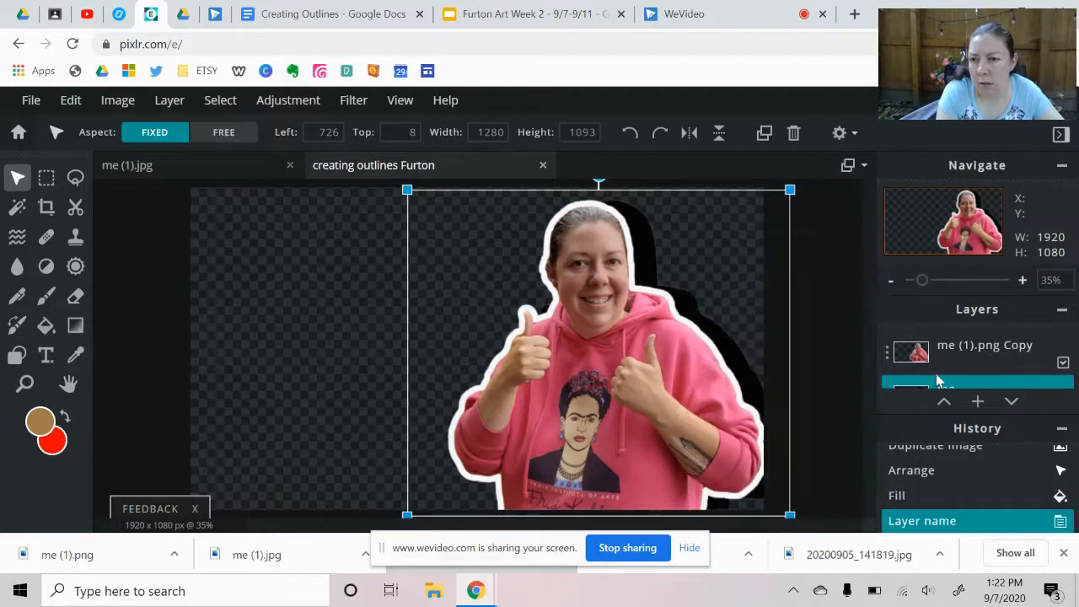
pyautogui.click(889, 388)
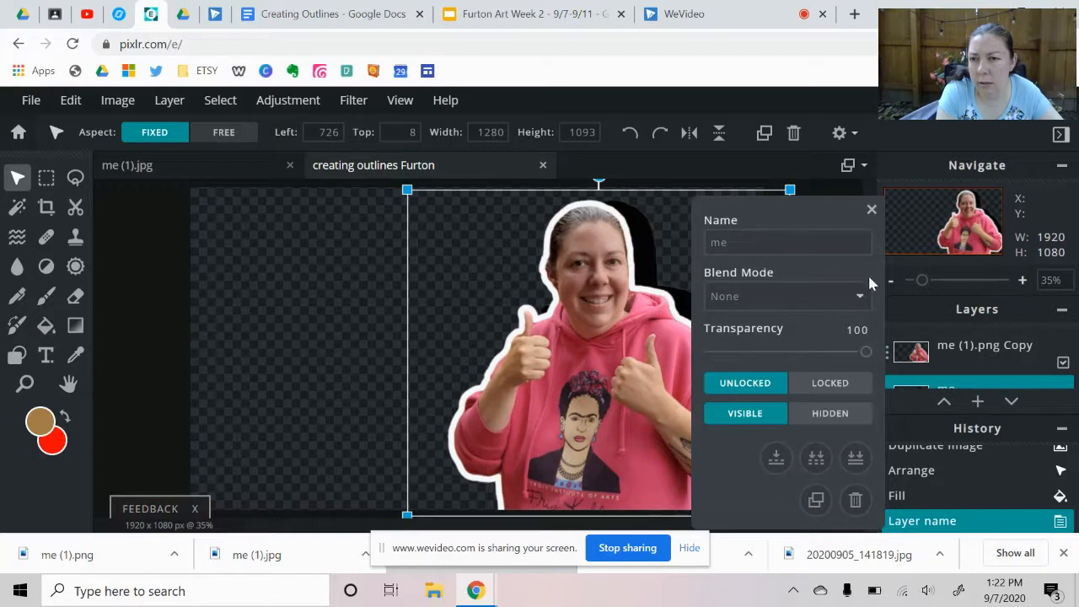
pyautogui.click(871, 209)
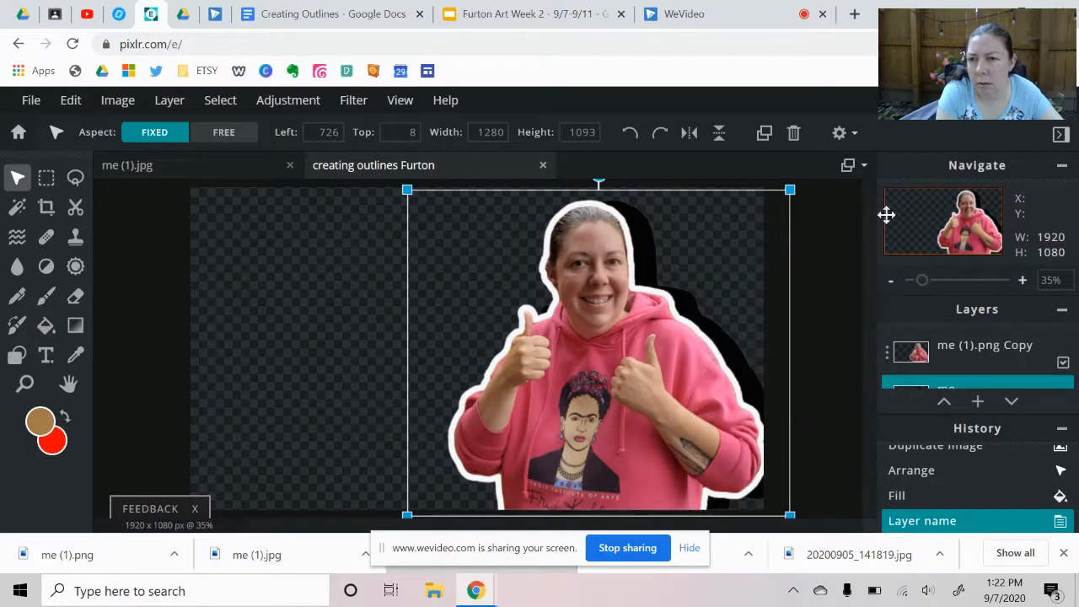
pyautogui.click(1064, 364)
pyautogui.click(1064, 364)
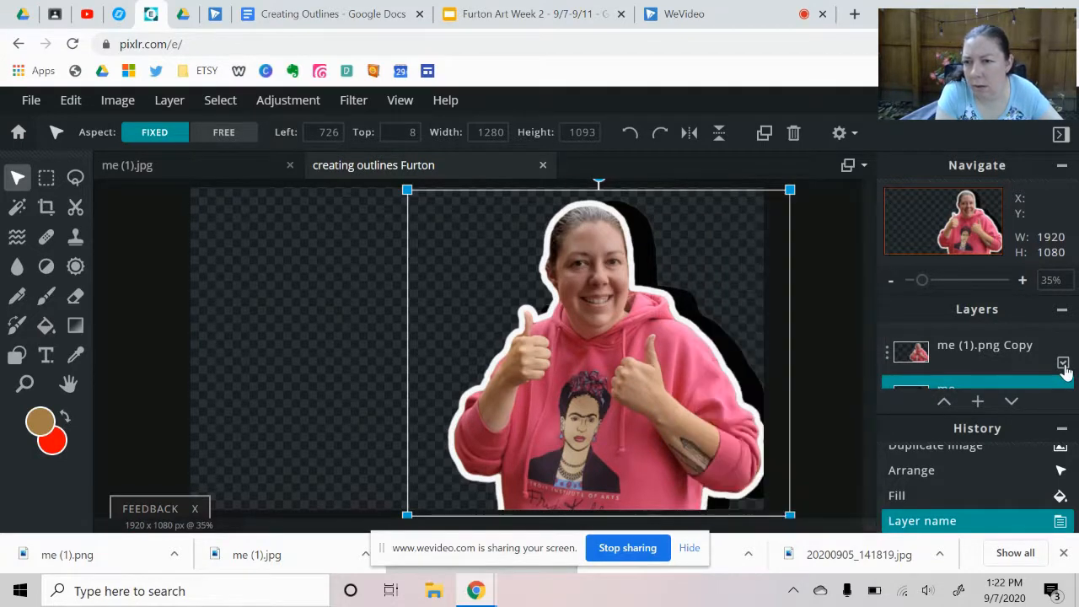
pyautogui.click(1011, 403)
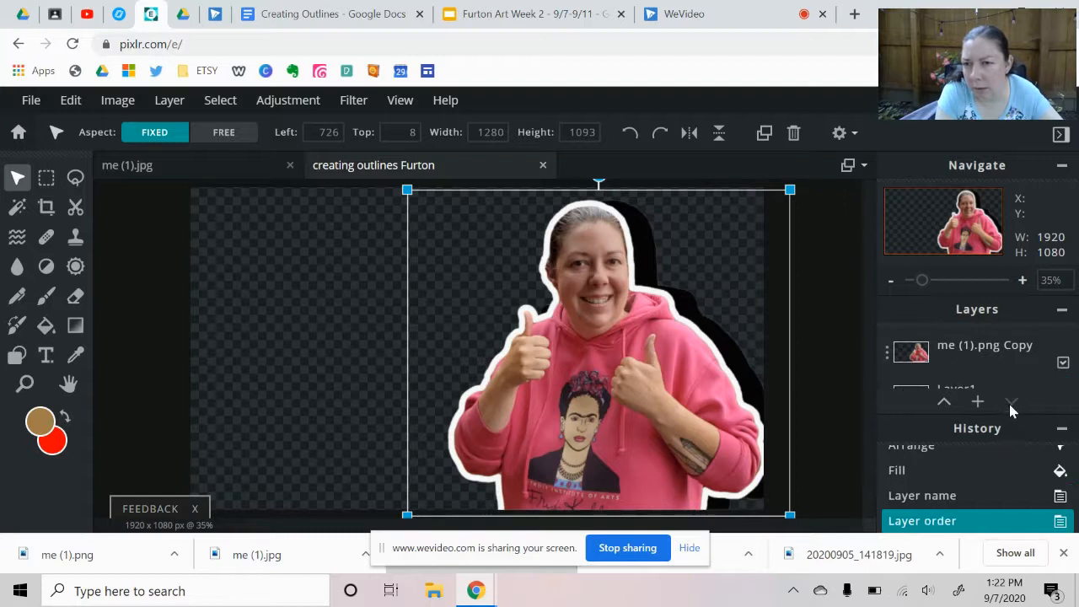
pyautogui.click(945, 402)
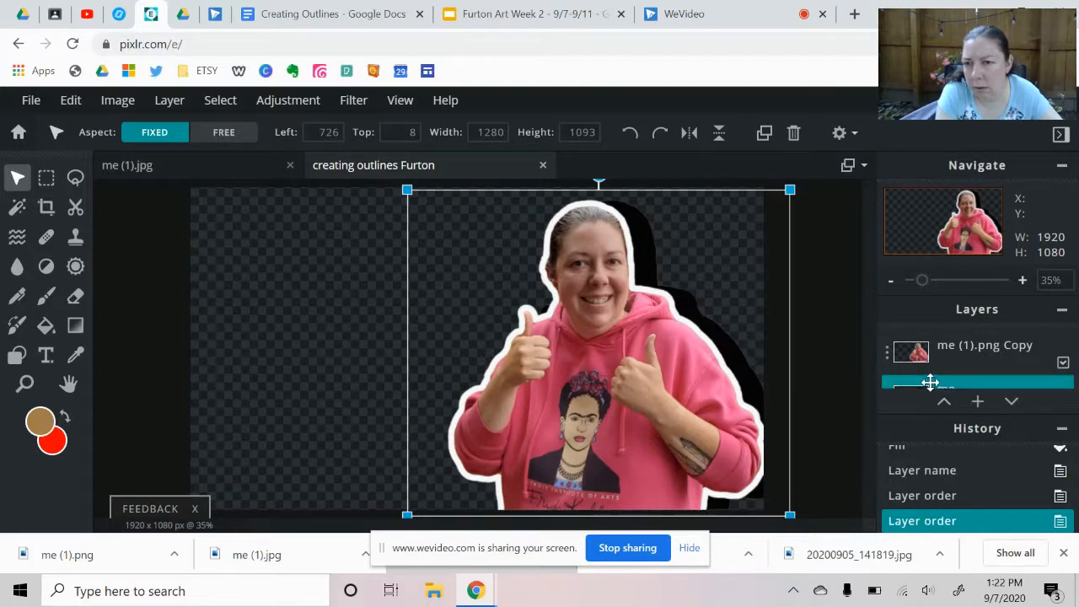
# Collapse the edit history to make room for the full layer list
pyautogui.rightClick(1063, 317)
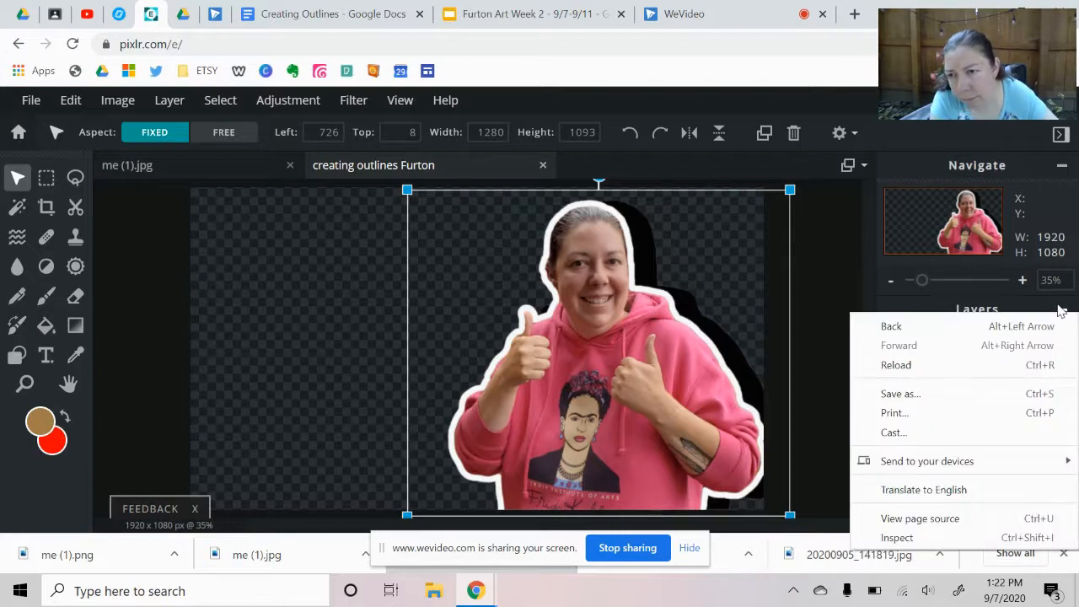
pyautogui.click(1058, 312)
pyautogui.click(1058, 312)
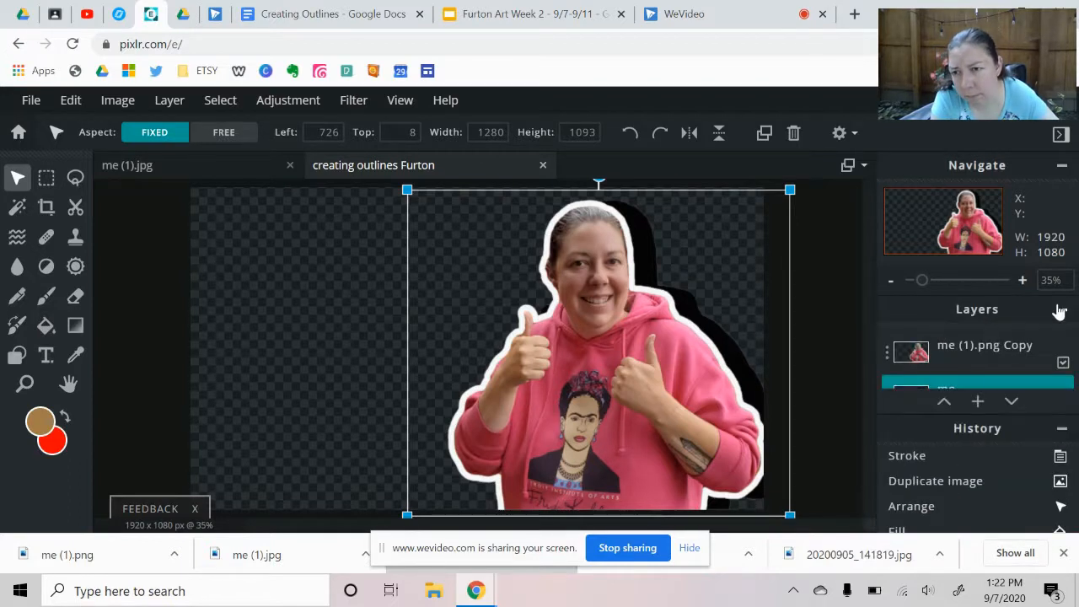
pyautogui.click(1061, 432)
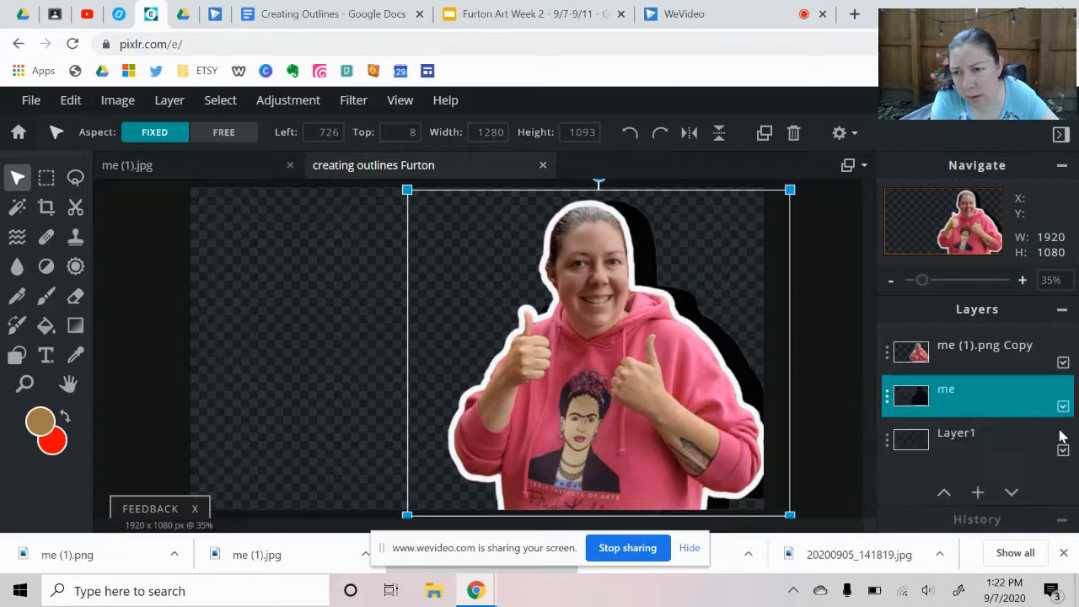
# Rename the black-filled layer as shadow and close its layer settings
pyautogui.click(887, 396)
pyautogui.click(780, 242)
pyautogui.doubleClick(779, 242)
pyautogui.write('sh')
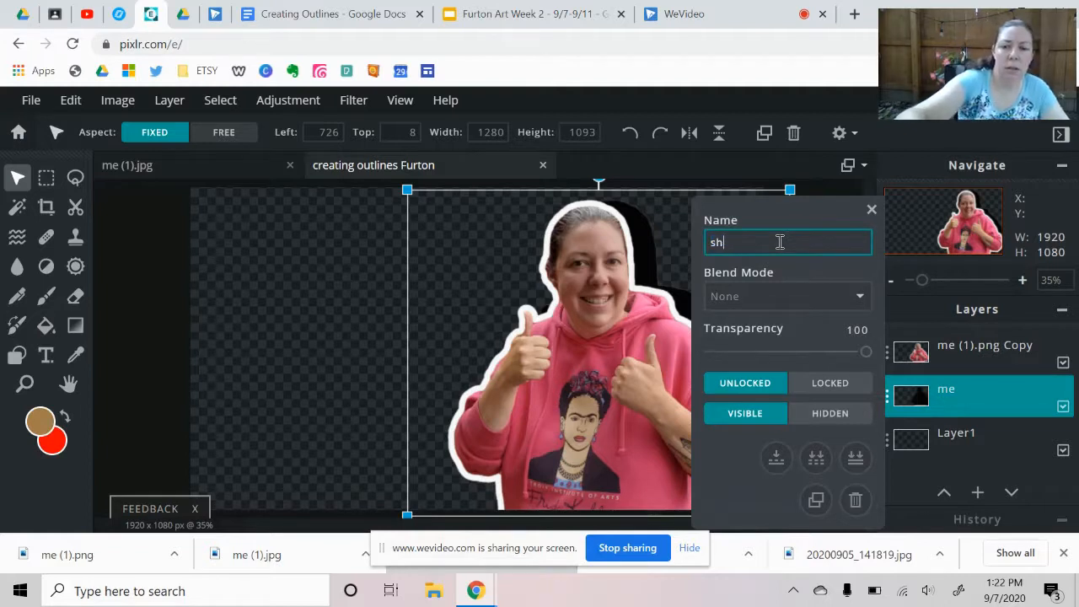
pyautogui.write('adow')
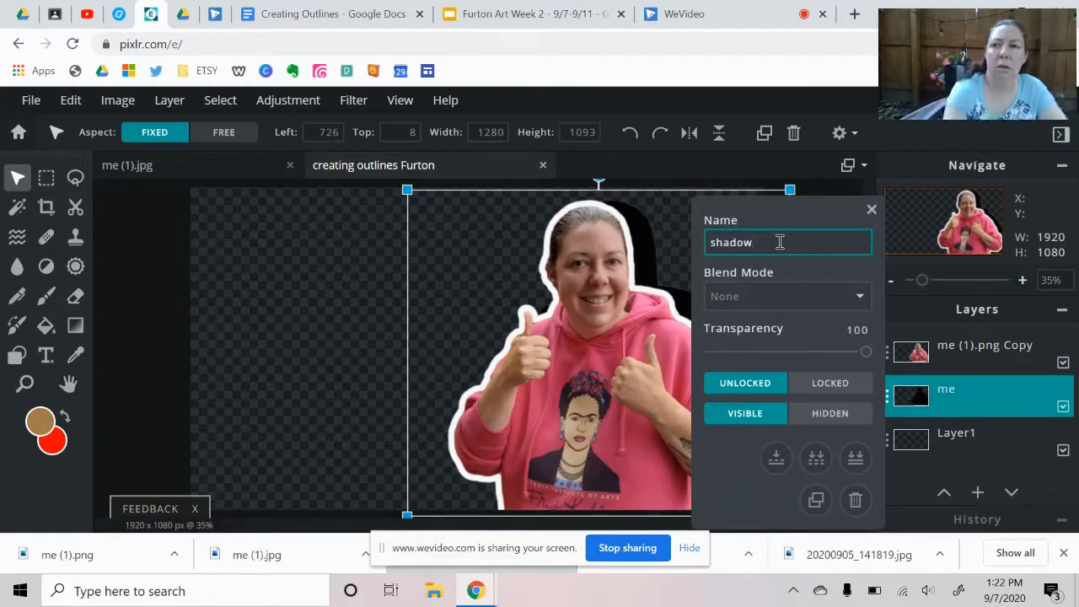
pyautogui.click(872, 209)
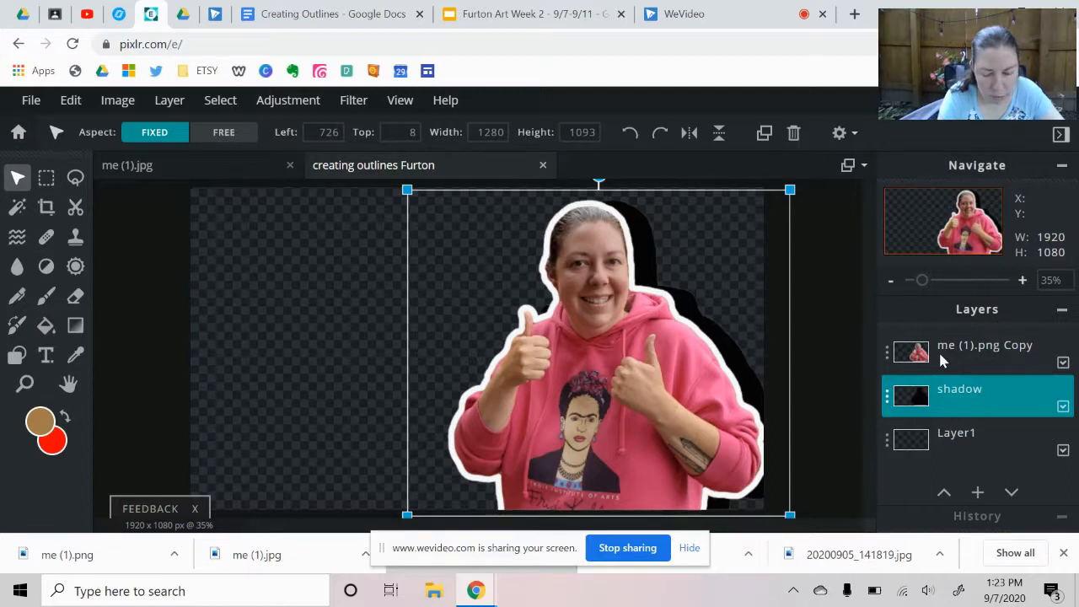
# Fill the empty bottom layer, Layer1, with dark red #941F3A as the background at 100% opacity
pyautogui.click(977, 443)
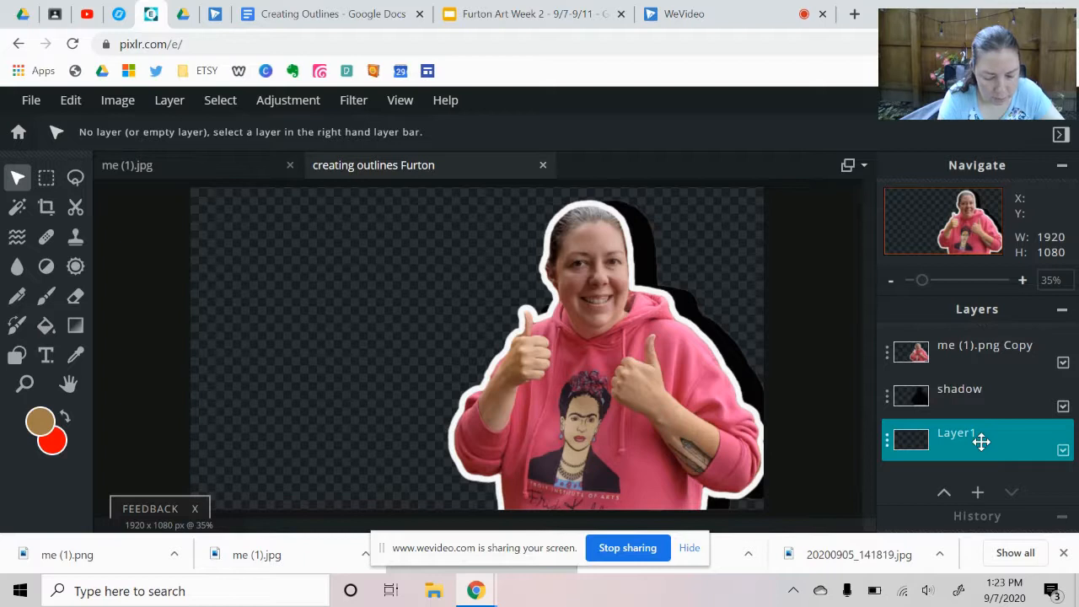
pyautogui.scroll(-5, 332, 409)
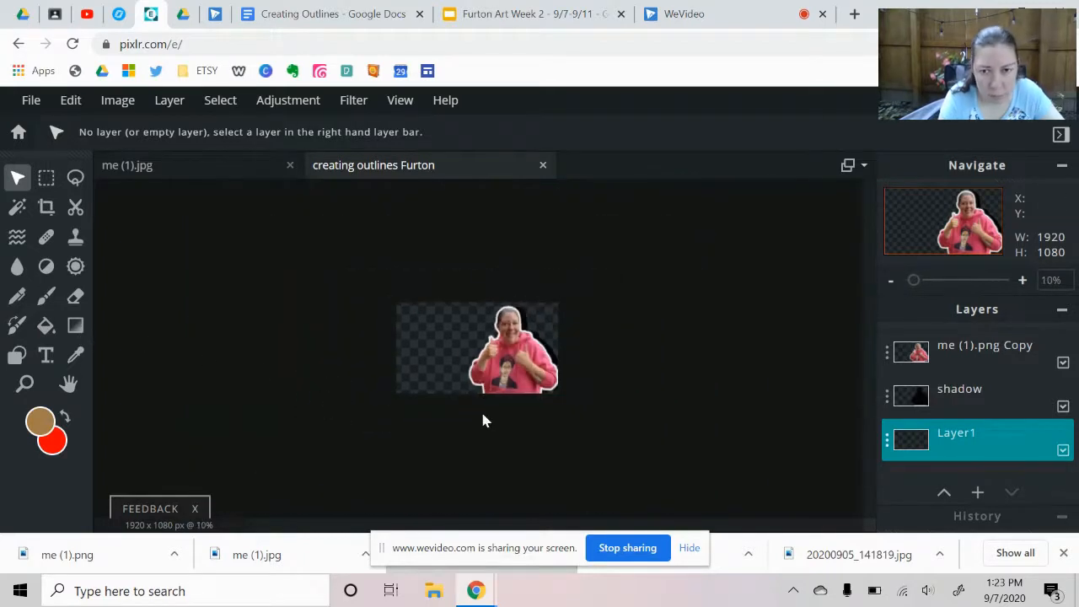
pyautogui.click(24, 384)
pyautogui.click(411, 312)
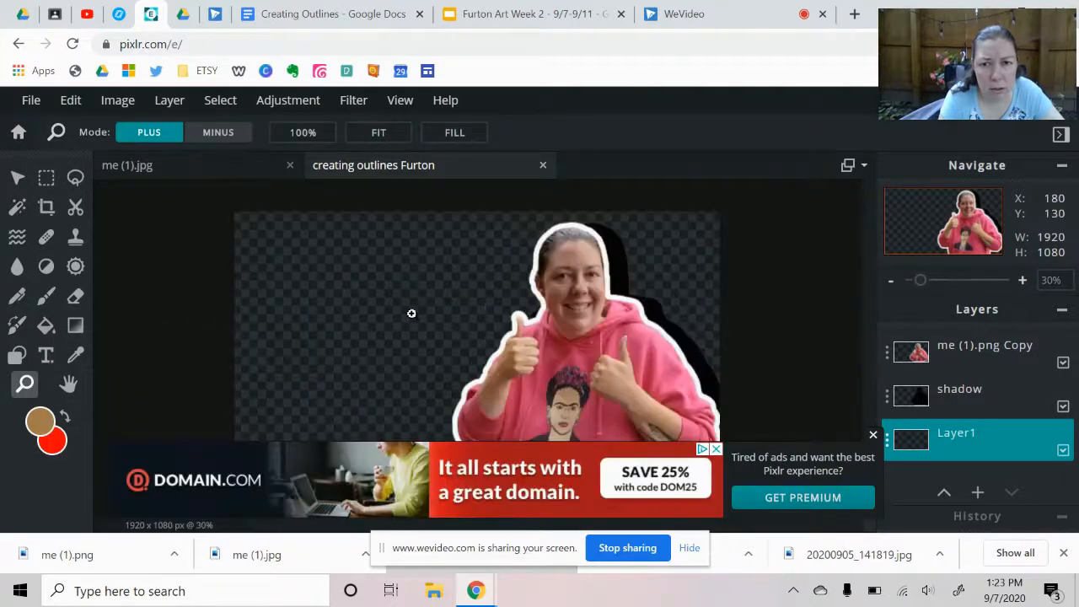
pyautogui.click(868, 436)
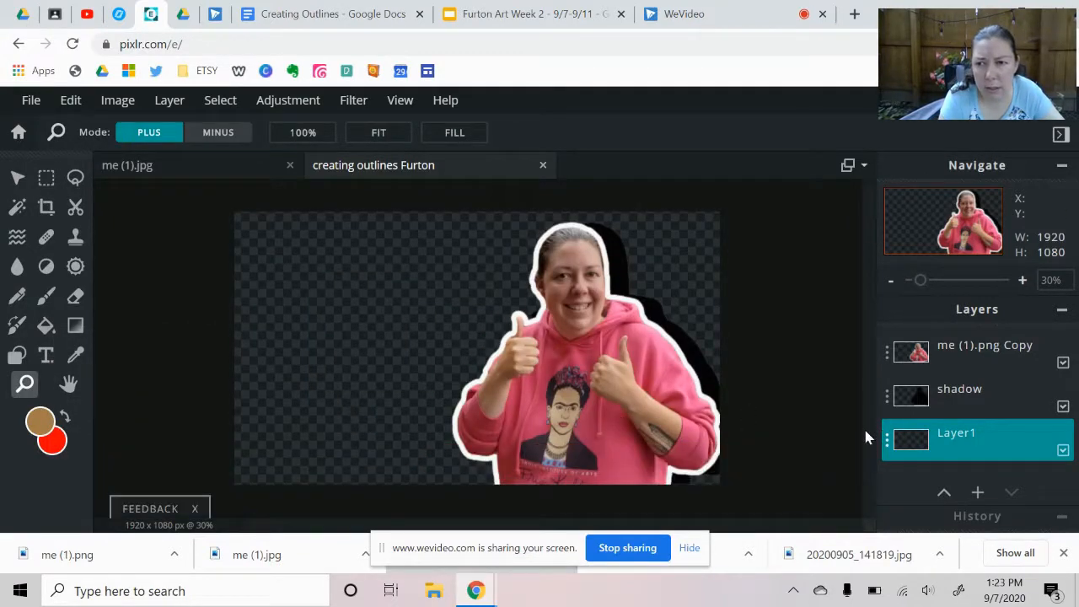
pyautogui.click(46, 326)
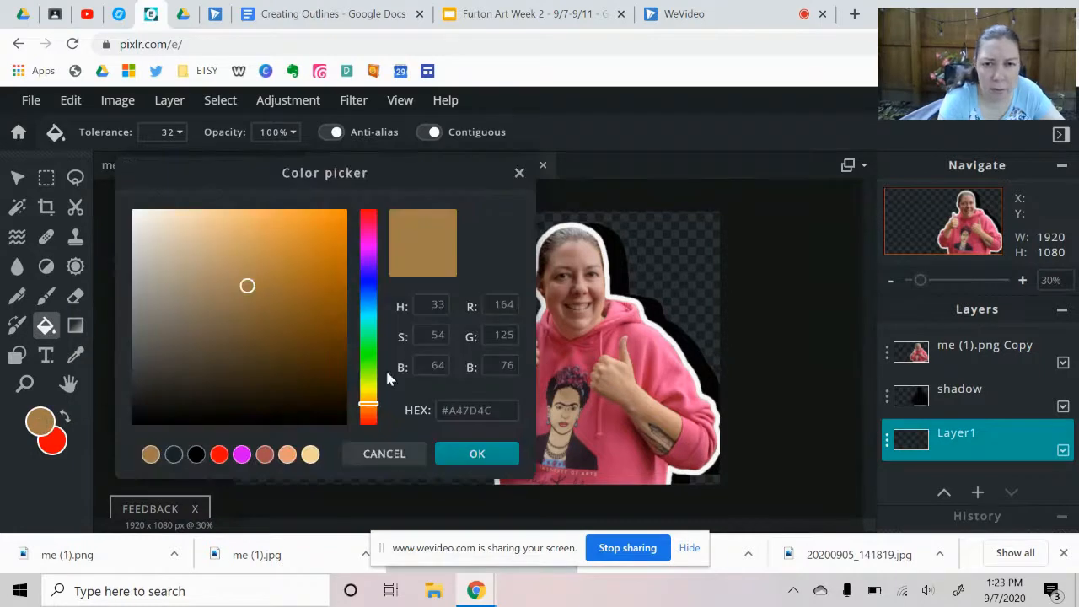
pyautogui.rightClick(557, 362)
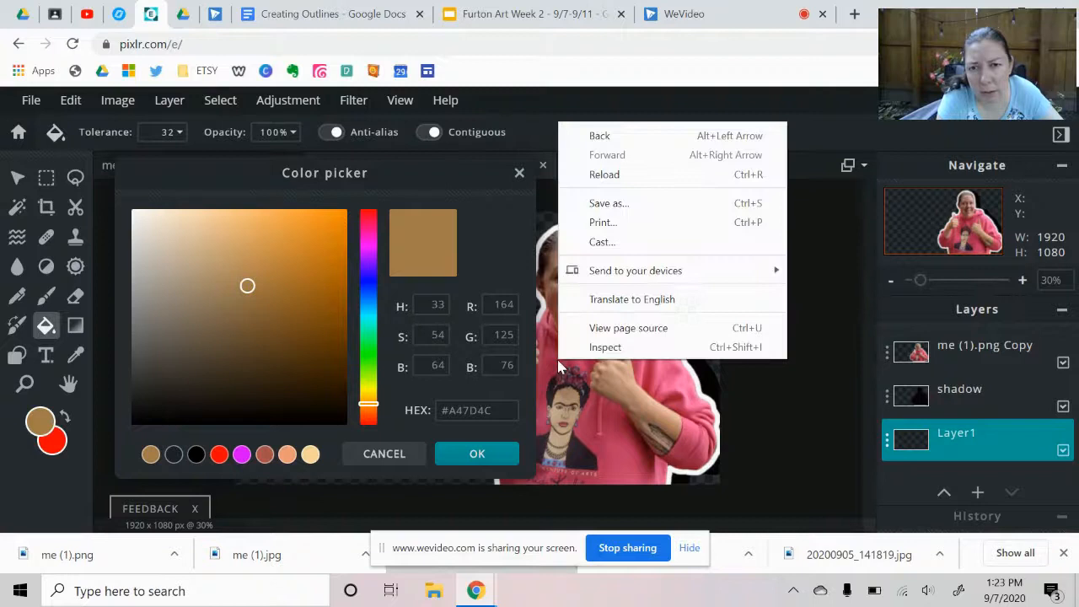
pyautogui.click(557, 361)
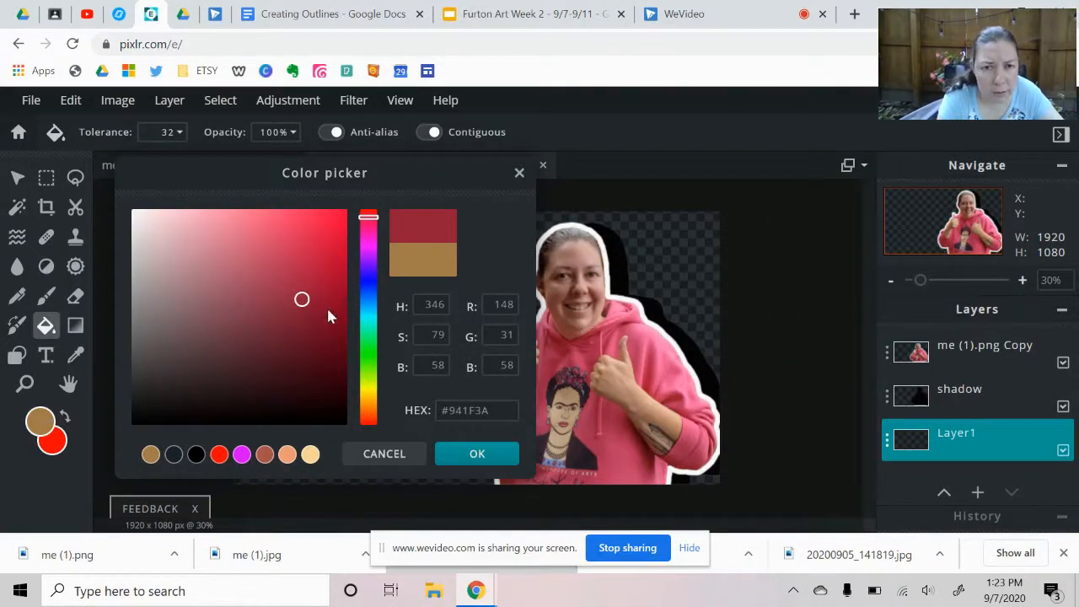
pyautogui.click(476, 456)
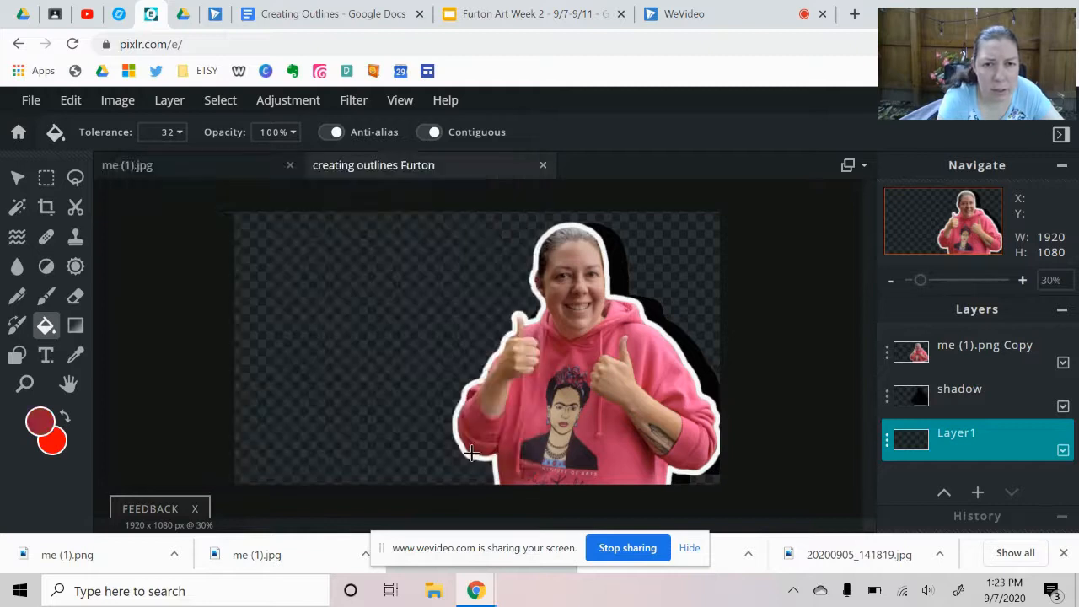
pyautogui.click(352, 341)
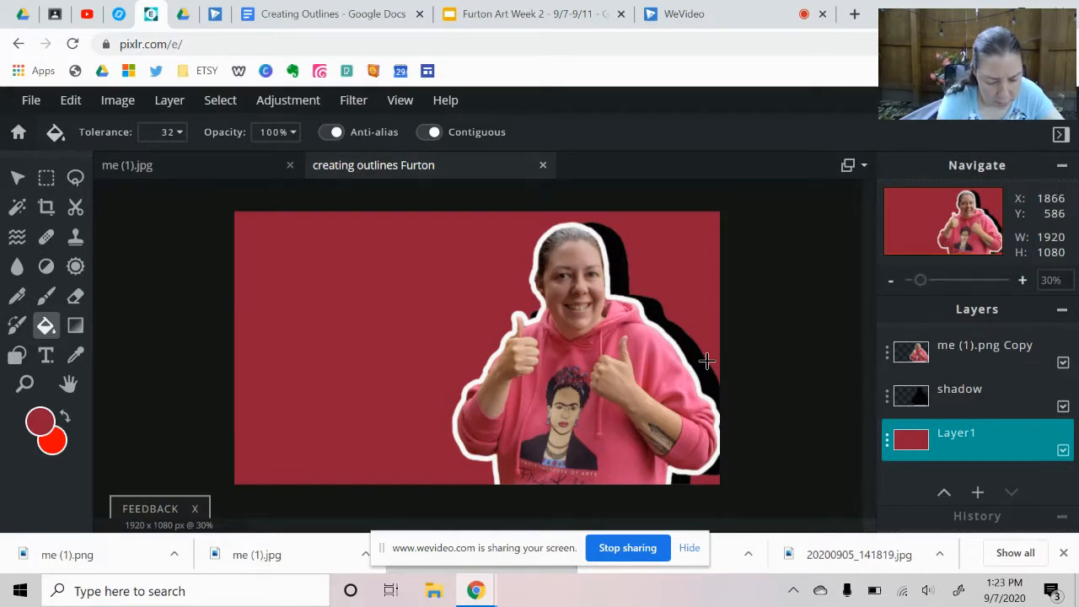
# Lower the shadow layer's transparency setting to 49 and close its layer settings
pyautogui.click(975, 414)
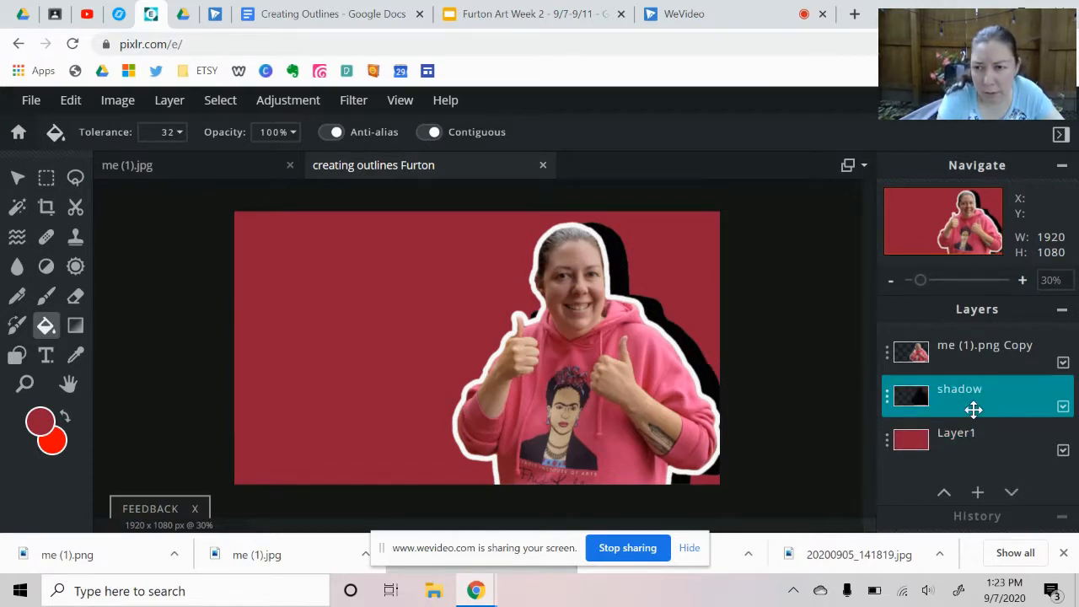
pyautogui.click(887, 400)
pyautogui.moveTo(863, 353); pyautogui.dragTo(788, 356)
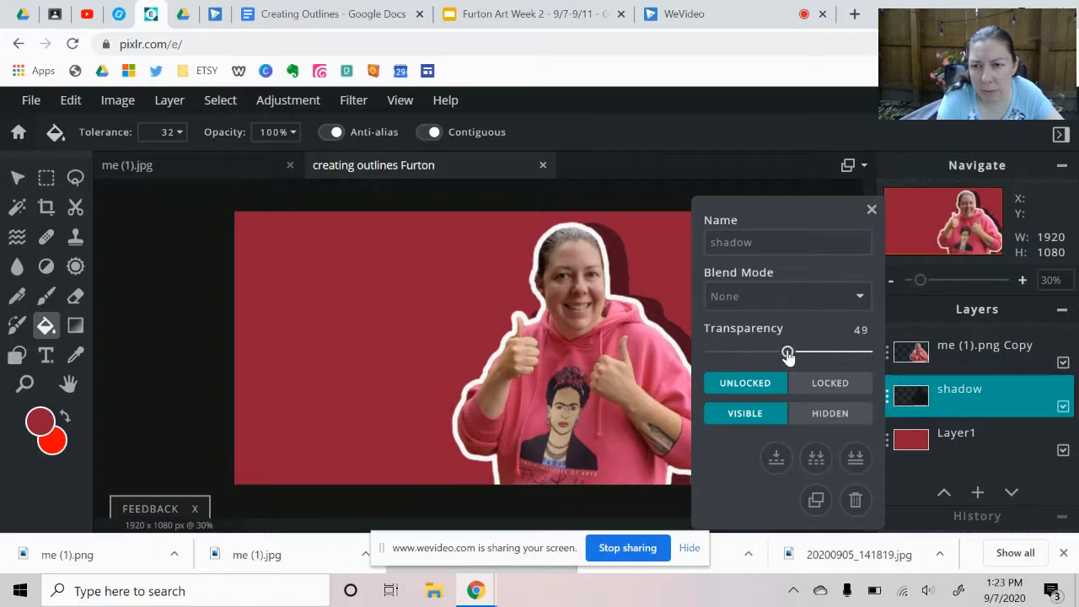
pyautogui.click(872, 209)
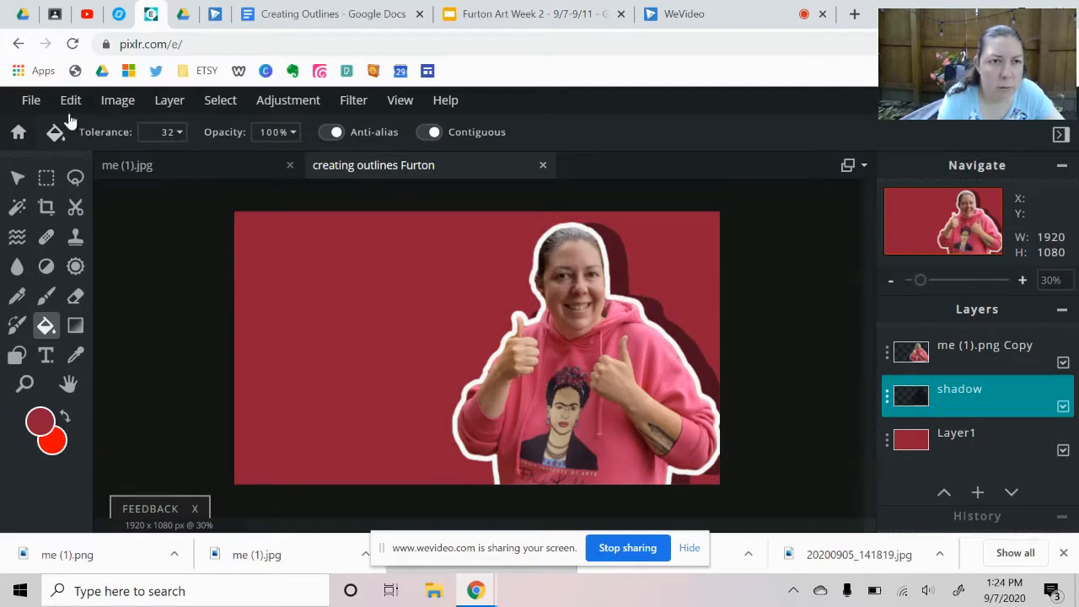
# Download the composition as a high-quality JPG at 90% quality and 1920 × 1080 pixels, and close the save dialog
pyautogui.click(31, 100)
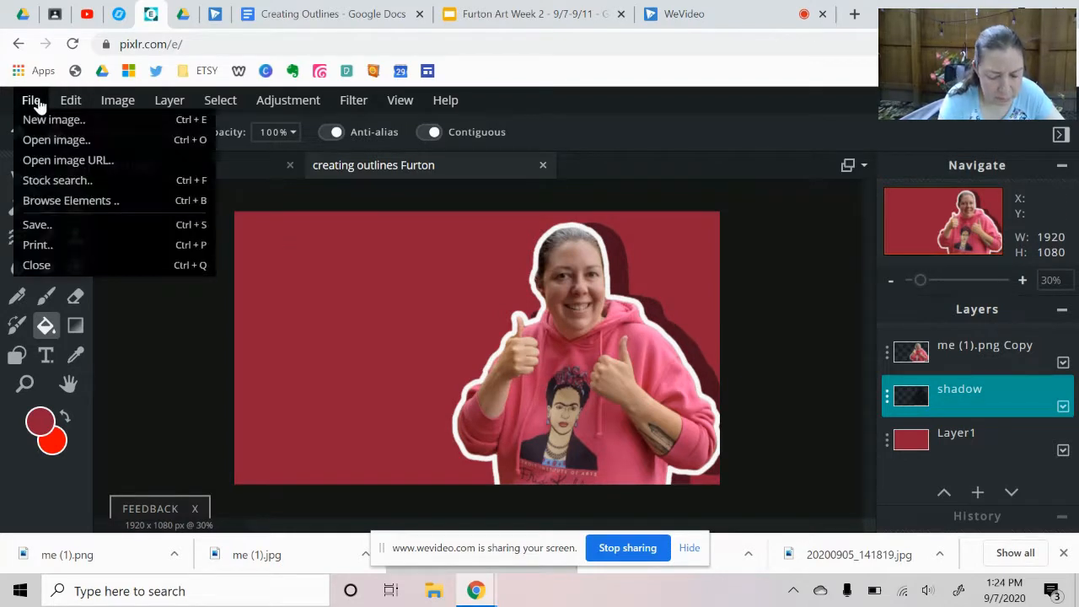
pyautogui.click(38, 225)
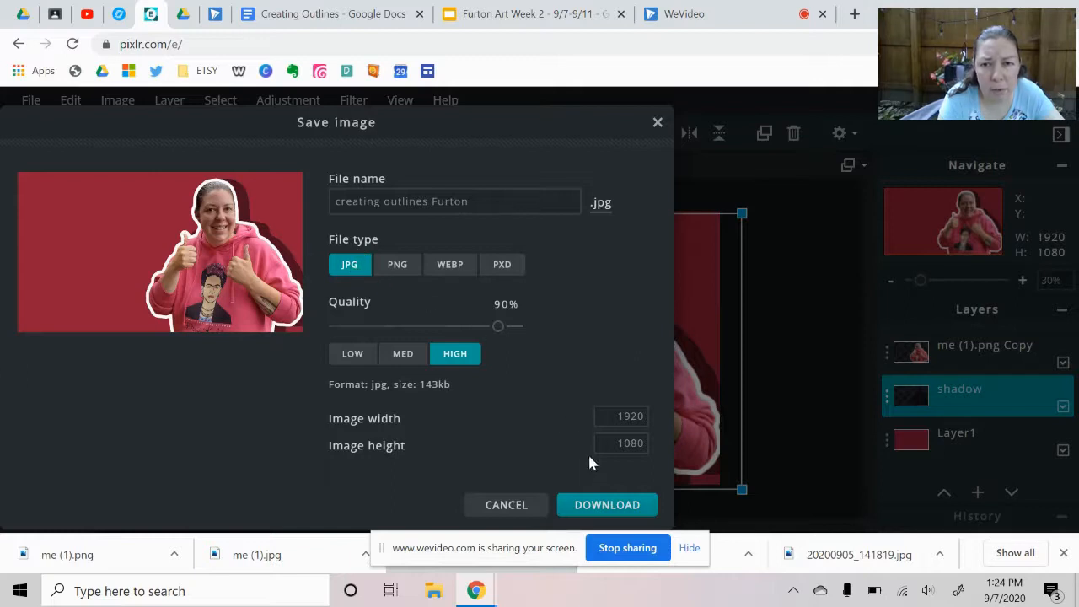
pyautogui.click(607, 505)
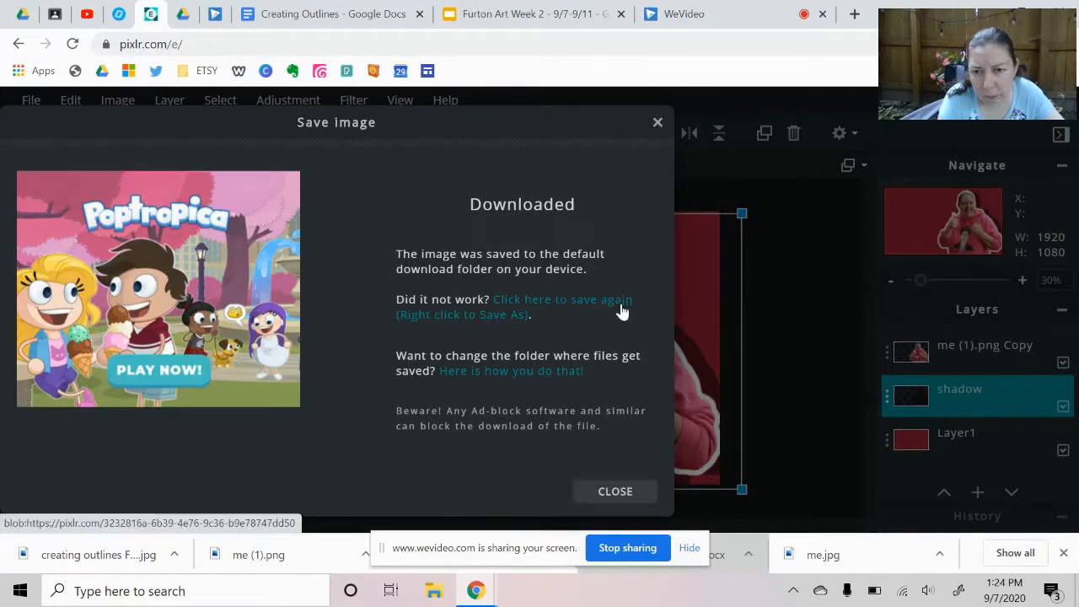
pyautogui.click(619, 491)
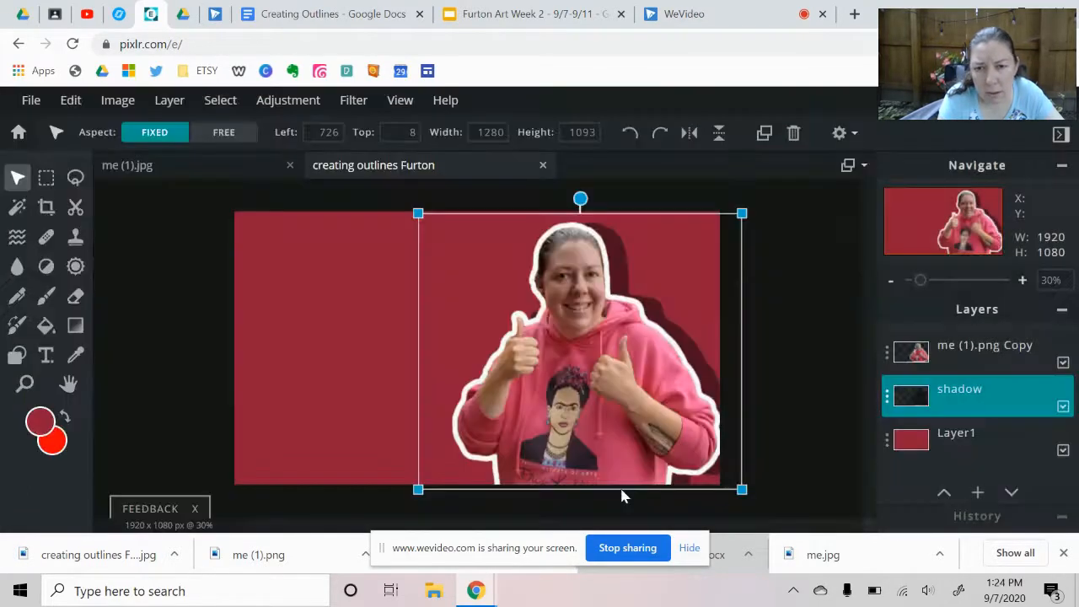
# Switch to Pixlr X and open the red-background composition from the history
pyautogui.click(19, 134)
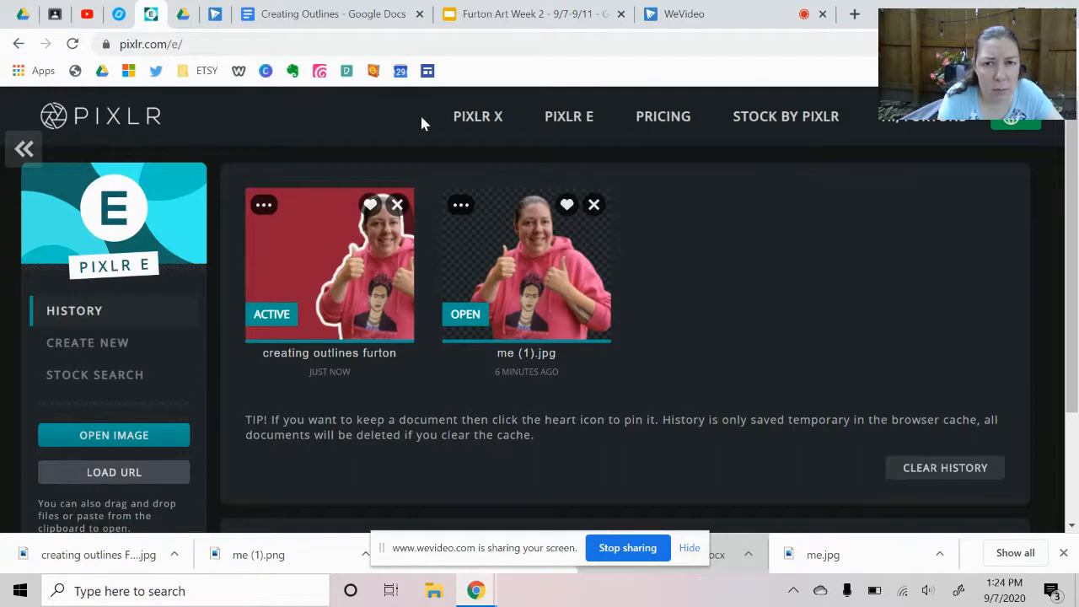
pyautogui.click(483, 125)
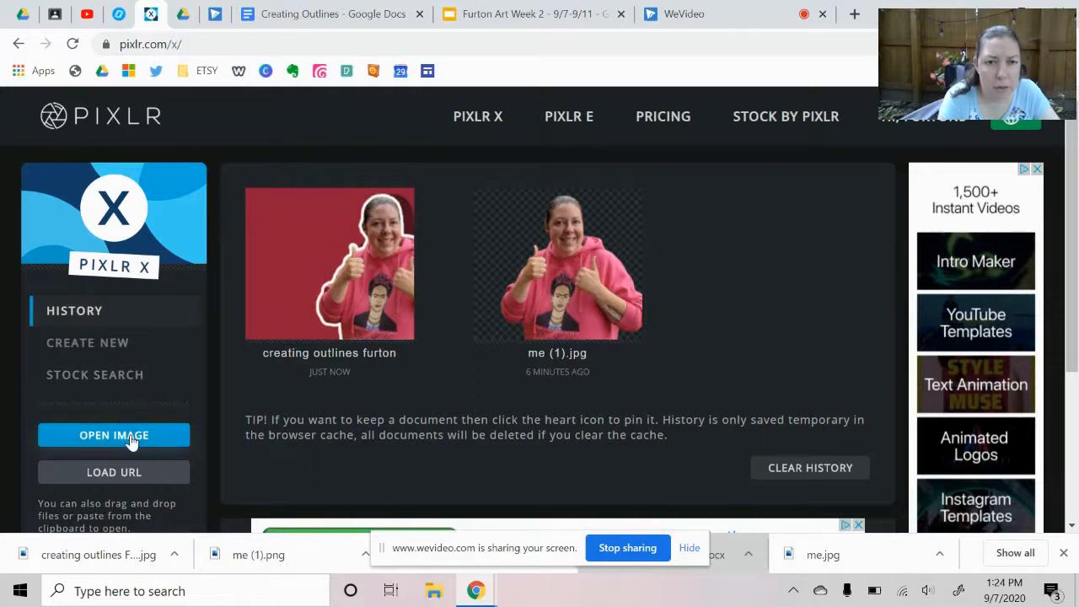
pyautogui.click(249, 328)
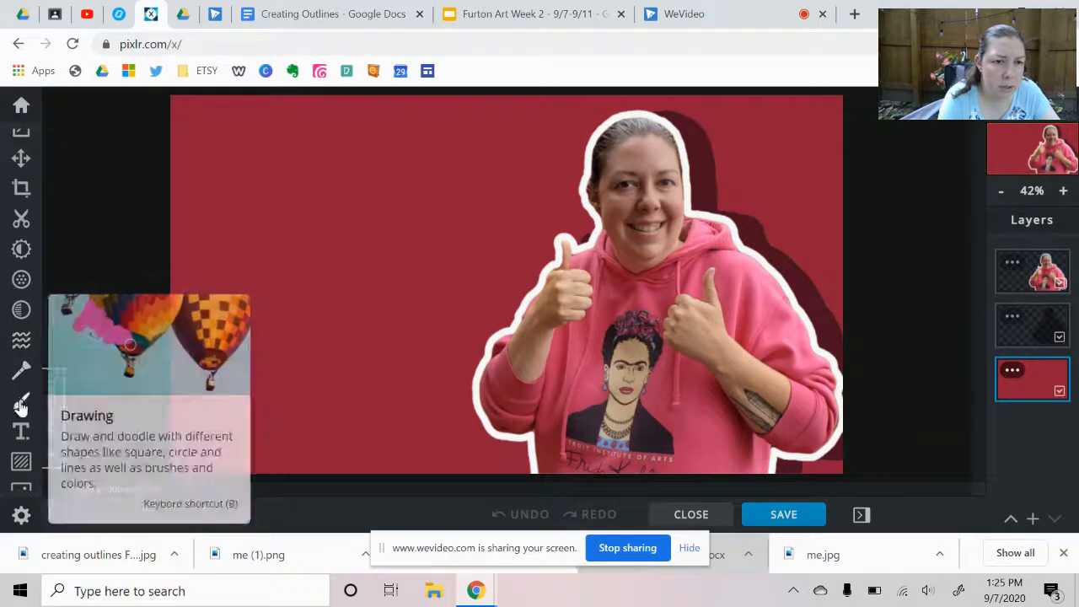
pyautogui.click(22, 463)
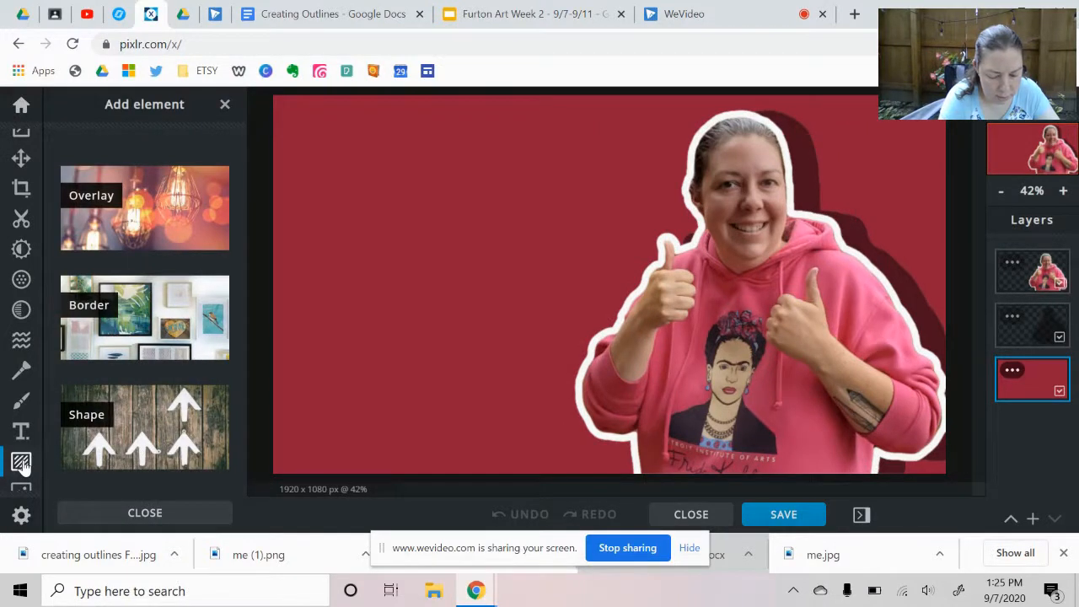
pyautogui.click(184, 344)
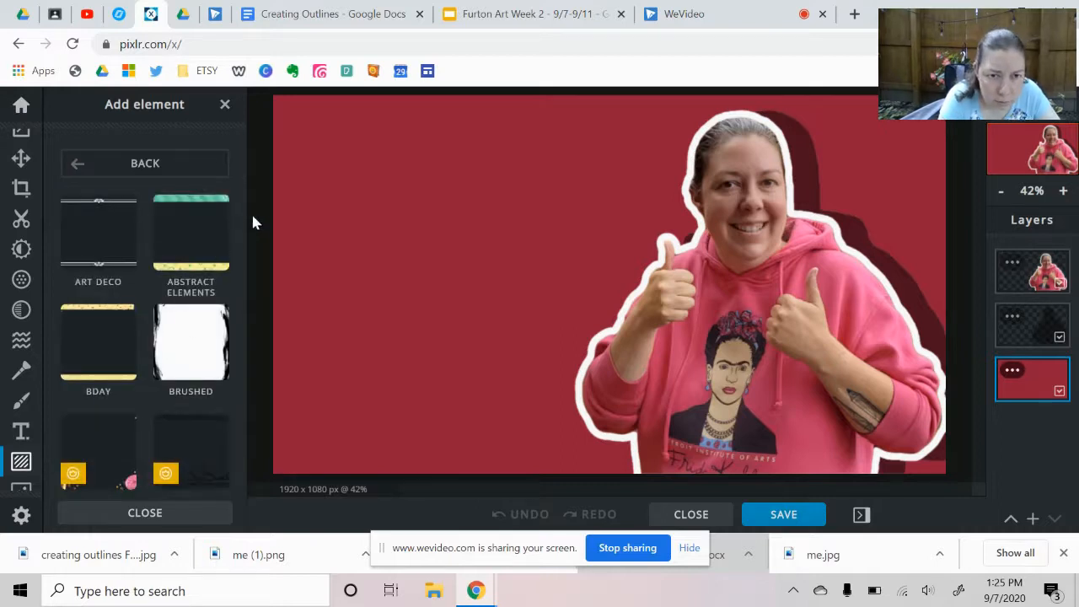
pyautogui.moveTo(241, 234); pyautogui.dragTo(242, 311)
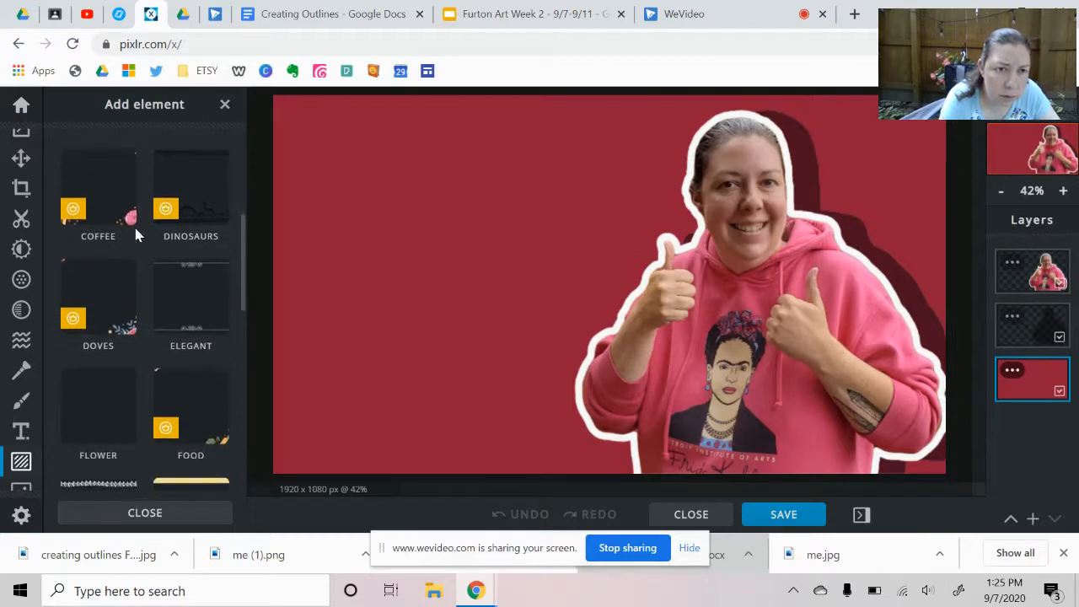
pyautogui.click(106, 212)
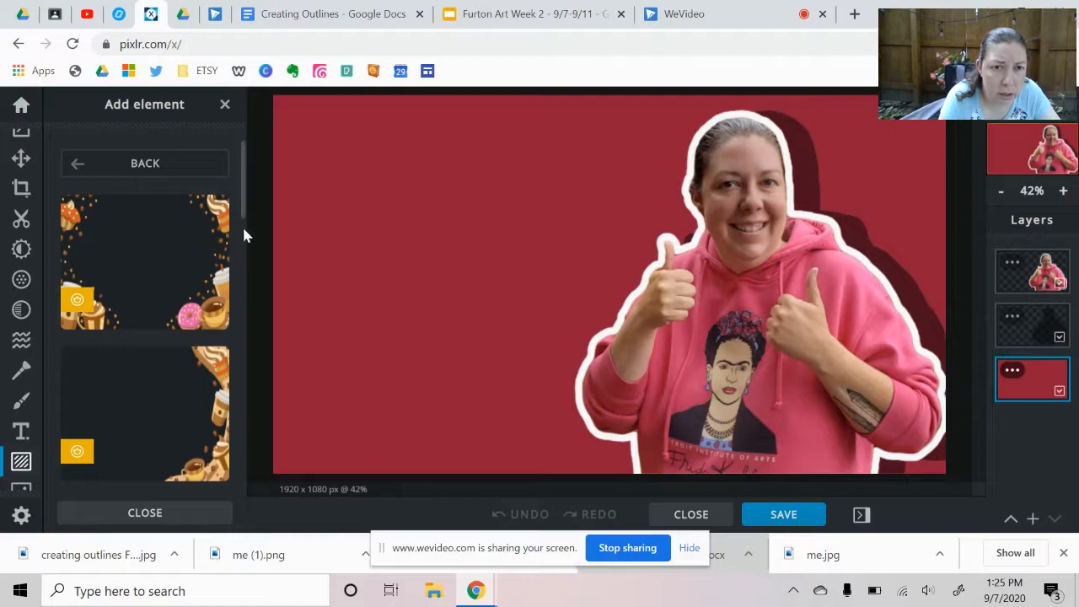
pyautogui.moveTo(243, 197); pyautogui.dragTo(235, 433)
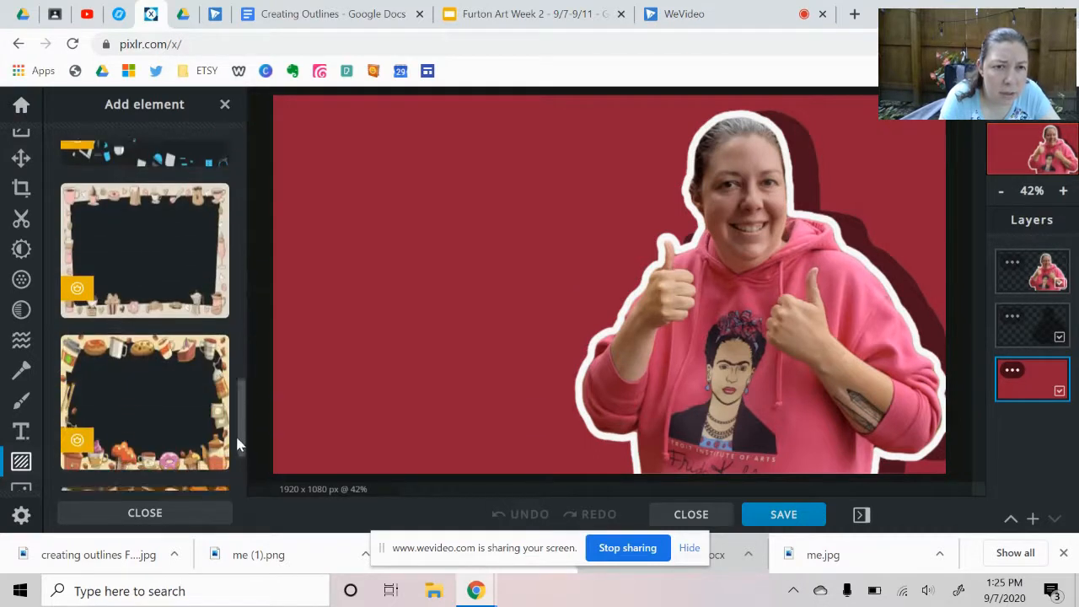
pyautogui.click(225, 104)
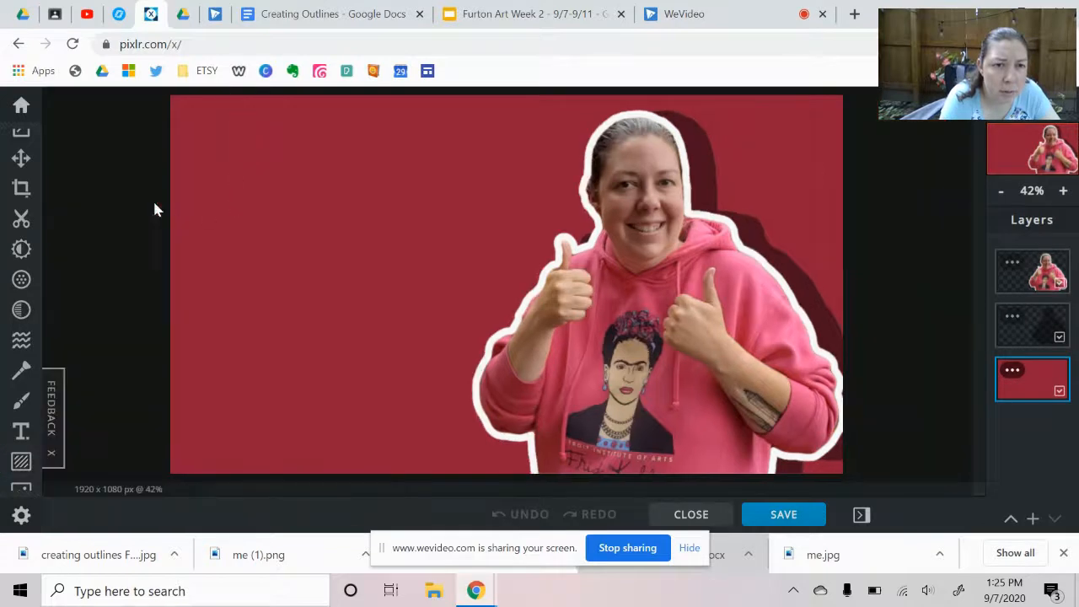
# Add the wavy pink, orange and blue abstract border from the premade border elements to the composition
pyautogui.click(17, 463)
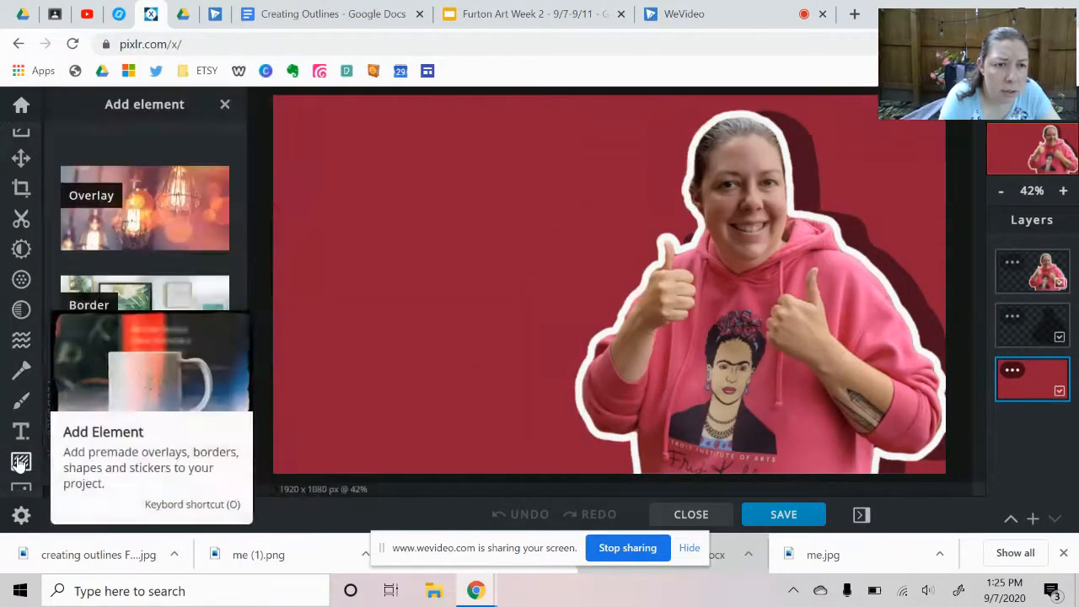
pyautogui.click(125, 304)
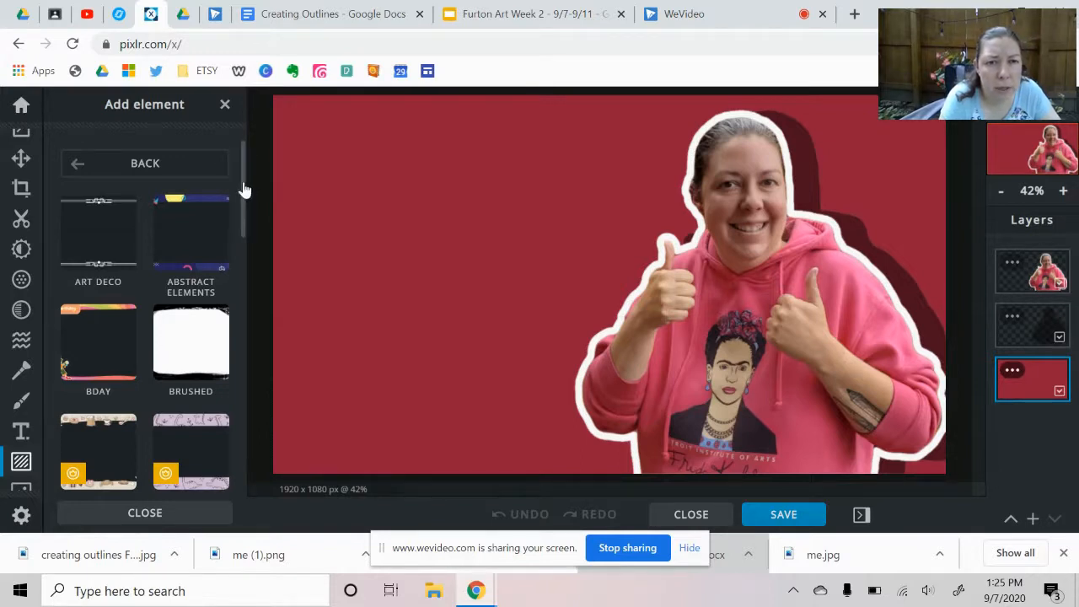
pyautogui.scroll(-1, 244, 206)
pyautogui.moveTo(244, 205)
pyautogui.mouseDown()
pyautogui.moveTo(242, 401)
pyautogui.moveTo(239, 366)
pyautogui.moveTo(217, 337)
pyautogui.mouseUp()
pyautogui.click(216, 336)
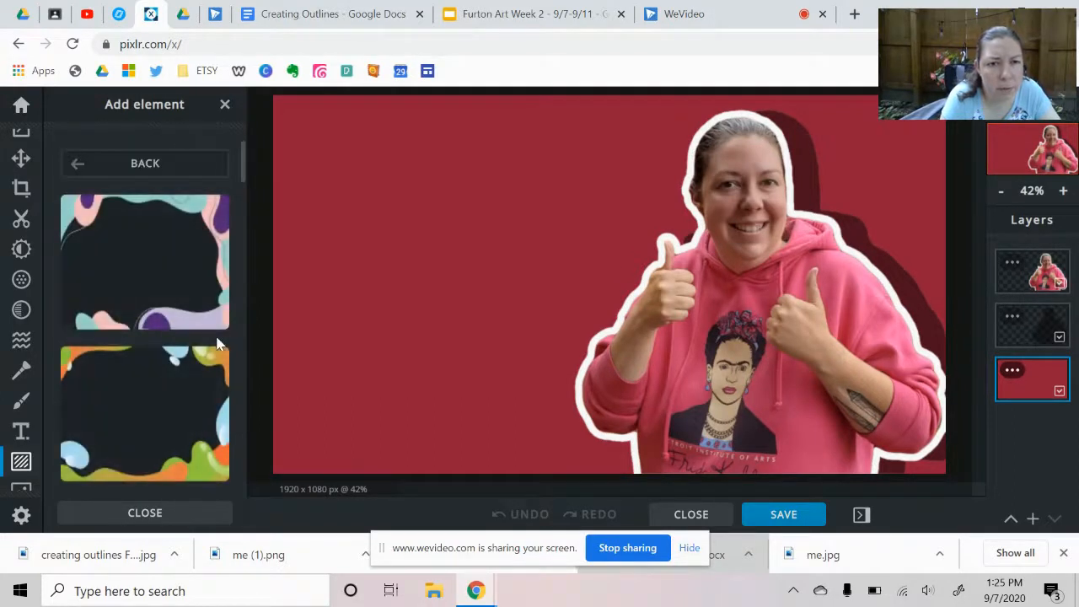
pyautogui.moveTo(243, 174); pyautogui.dragTo(232, 242)
pyautogui.click(205, 216)
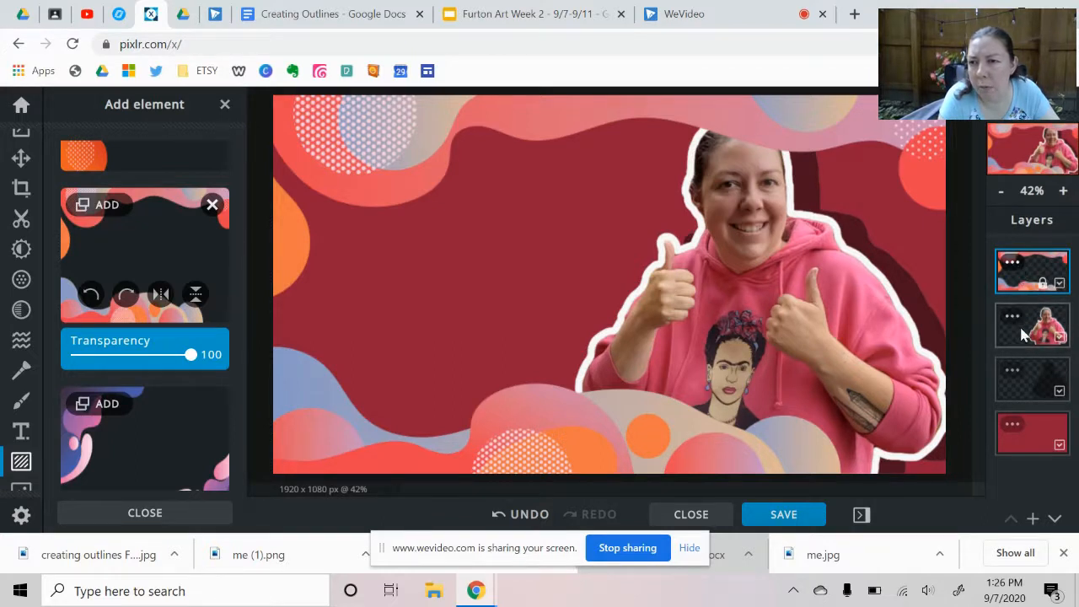
# Unlock the border layer and move it below the cutout and shadow layers, just above the red background
pyautogui.click(1012, 262)
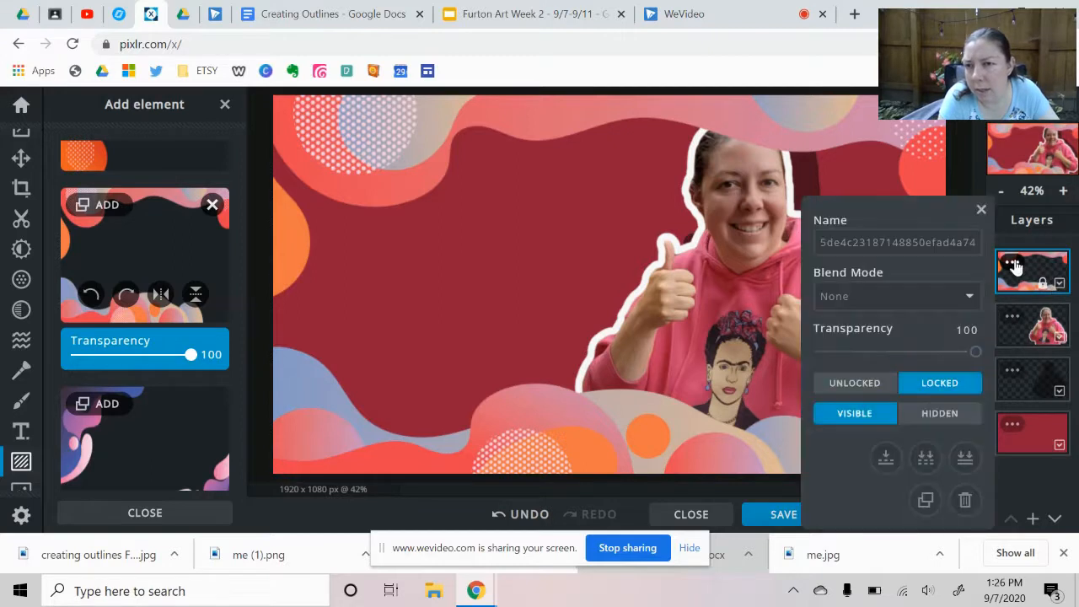
pyautogui.click(882, 382)
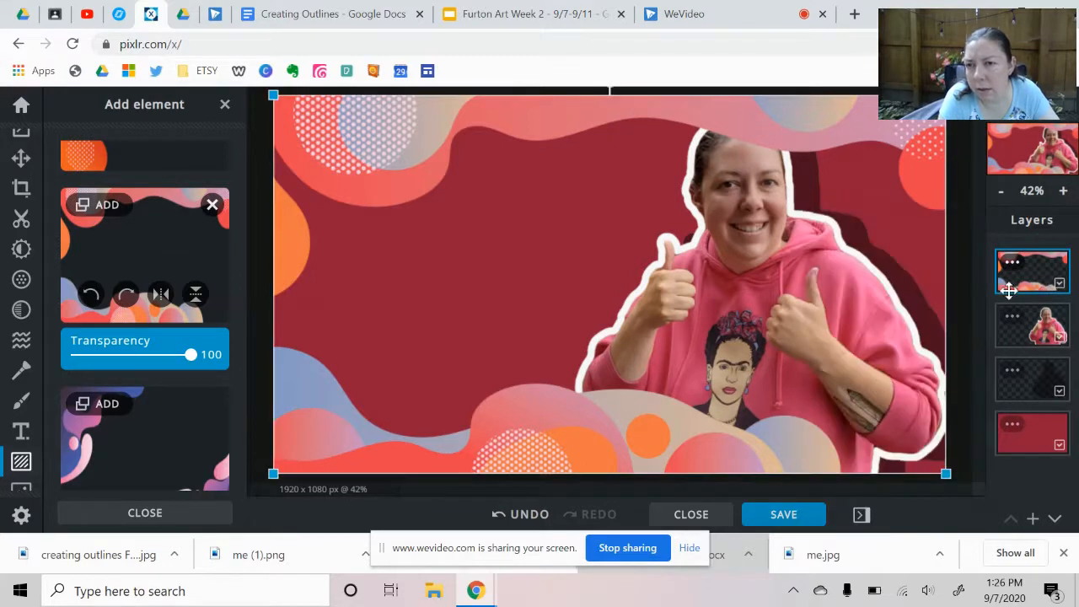
pyautogui.moveTo(1010, 283); pyautogui.dragTo(1007, 333)
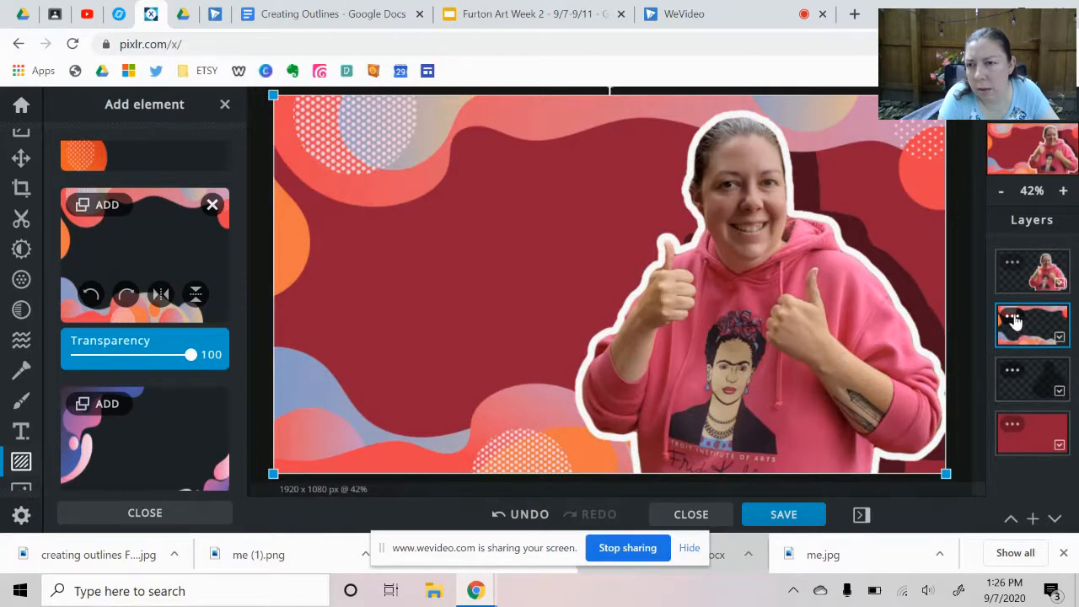
pyautogui.click(1014, 318)
pyautogui.moveTo(1038, 318); pyautogui.dragTo(1035, 380)
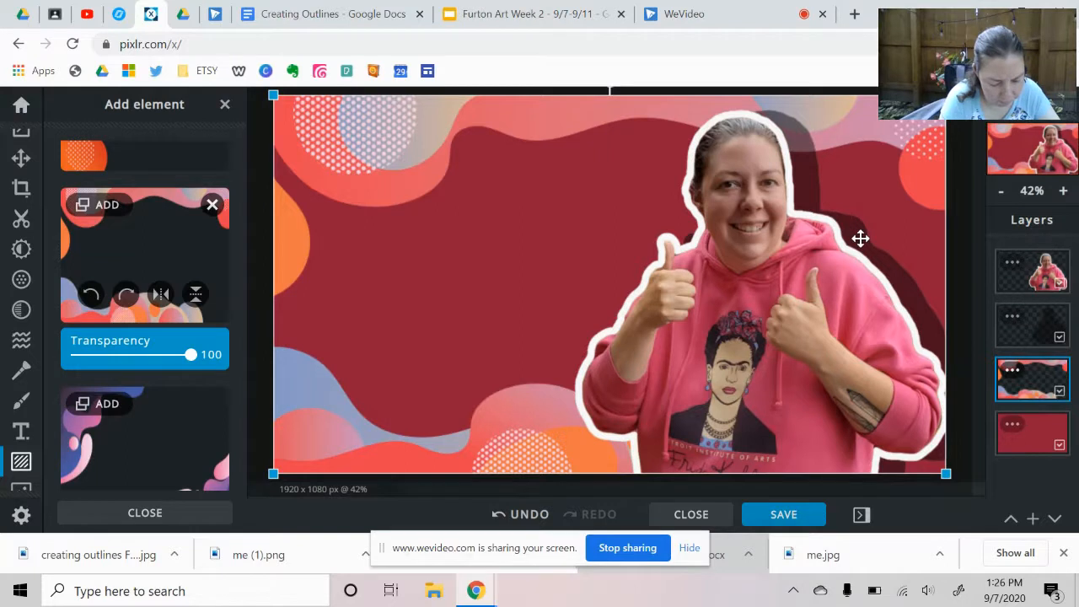
# Open the Line Art collection in the sticker elements
pyautogui.click(19, 464)
pyautogui.click(19, 464)
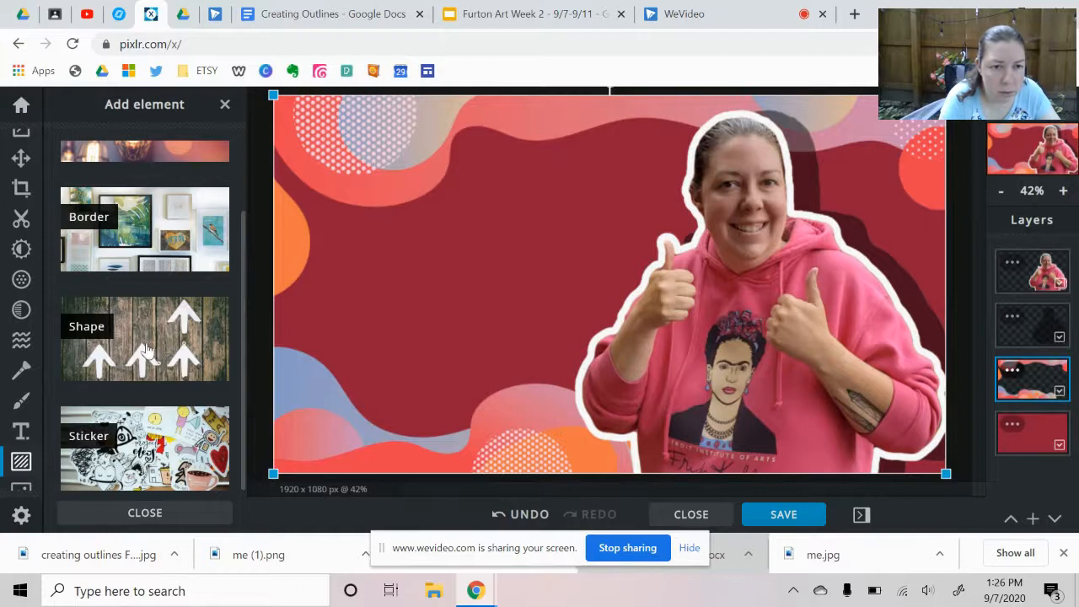
pyautogui.click(158, 447)
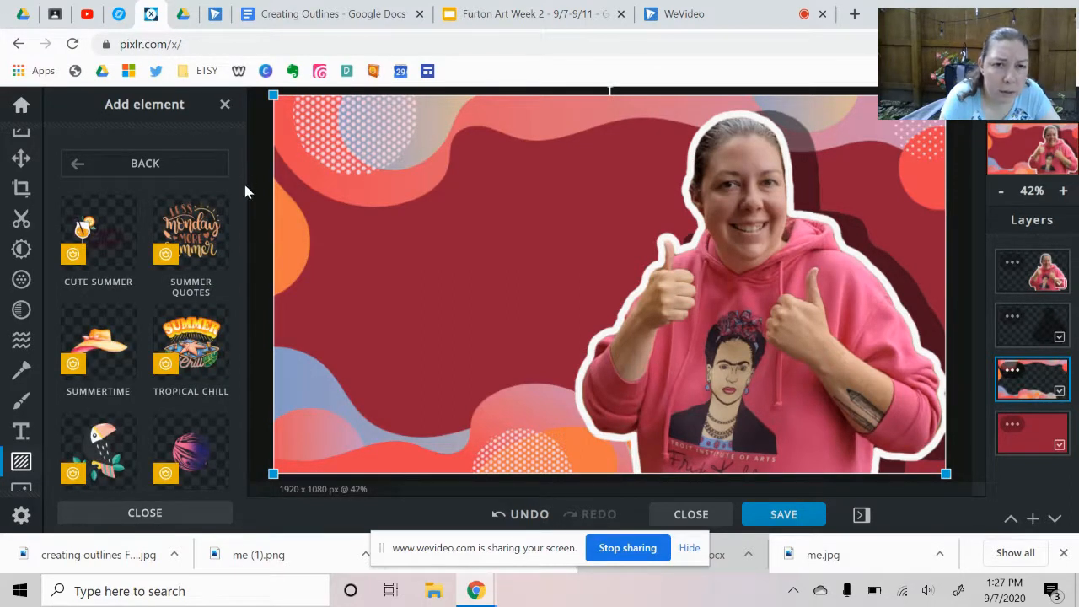
pyautogui.moveTo(243, 164); pyautogui.dragTo(244, 352)
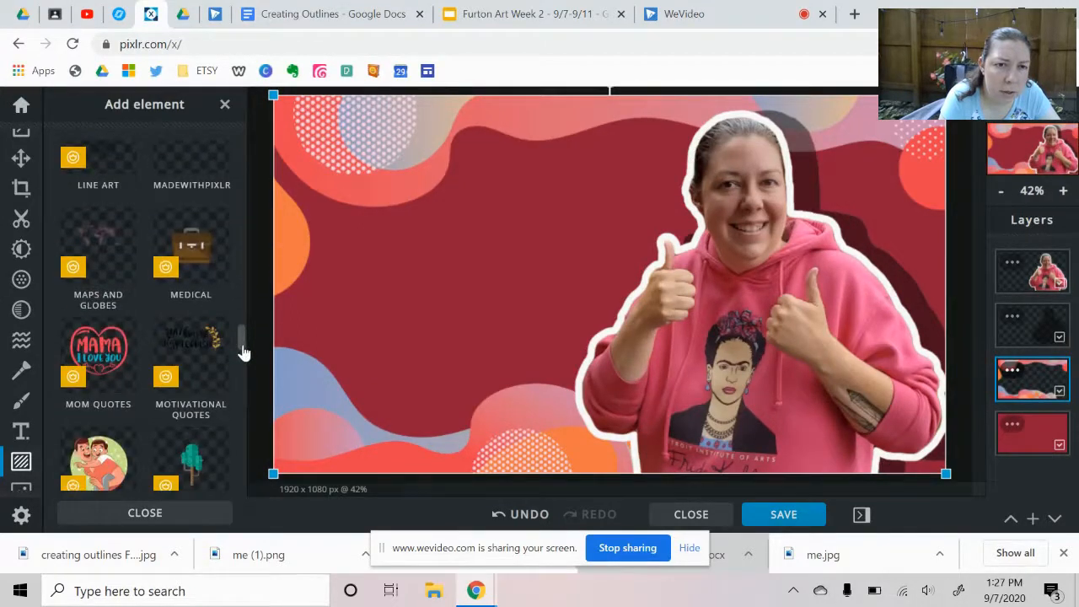
pyautogui.click(111, 176)
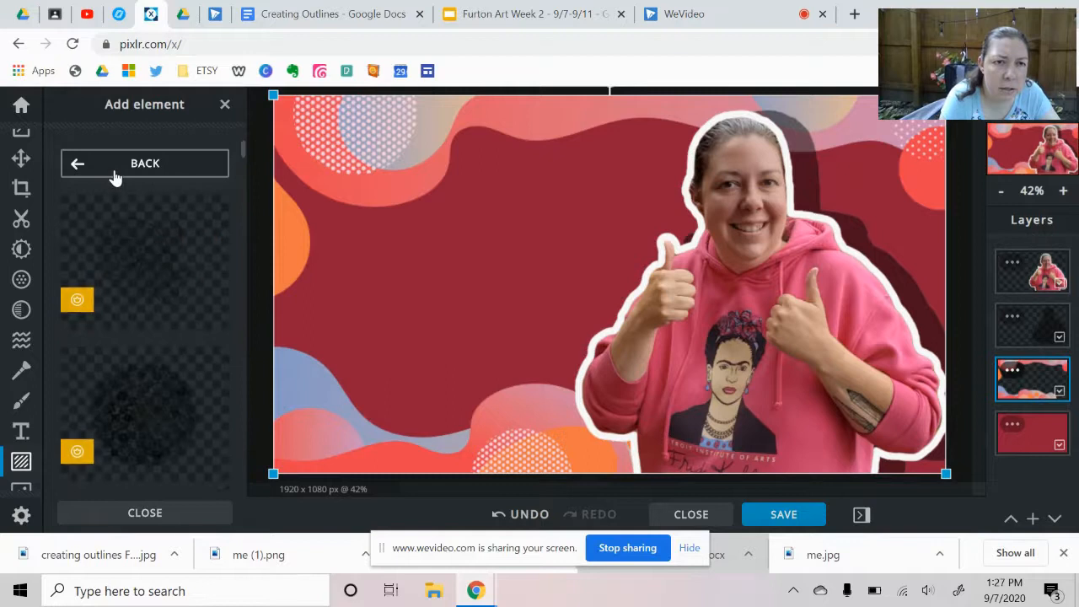
# Try the ram and goat line-art stickers on the composition, continuing past the premium ad, and remove each one
pyautogui.click(189, 248)
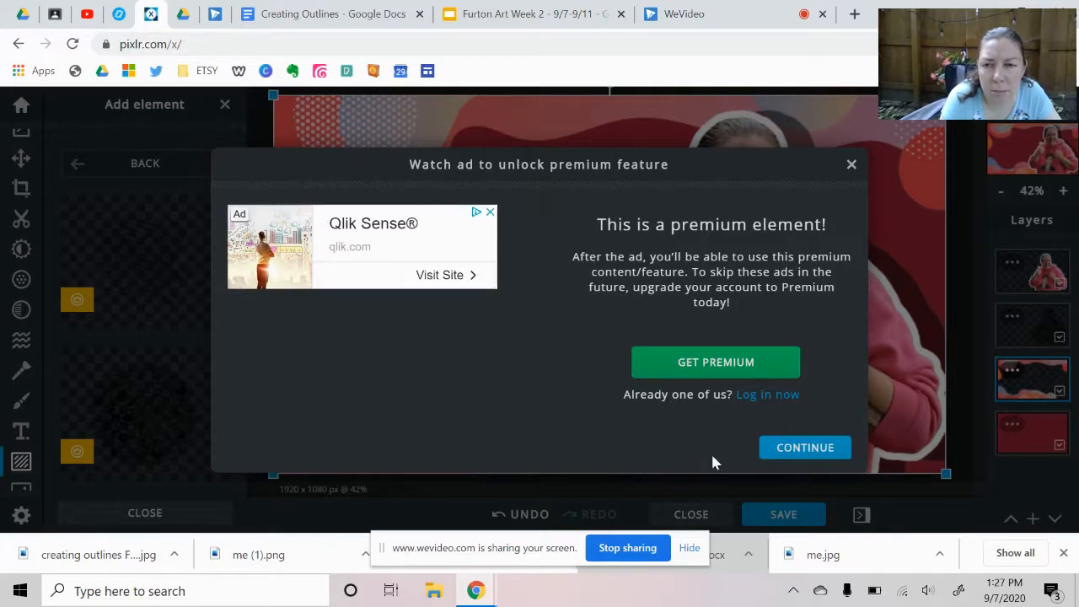
pyautogui.rightClick(778, 456)
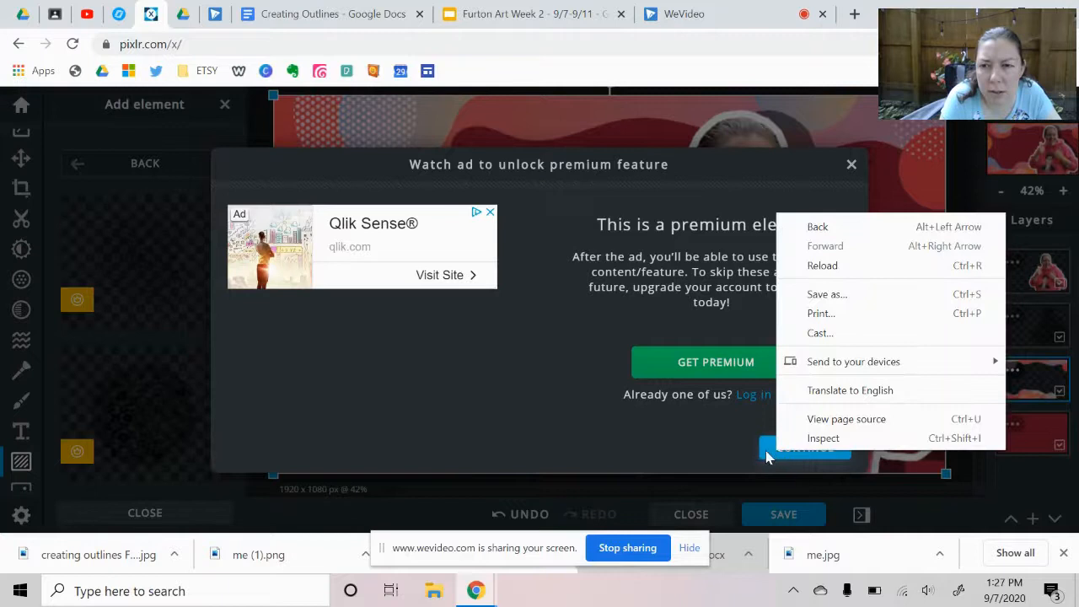
pyautogui.click(767, 456)
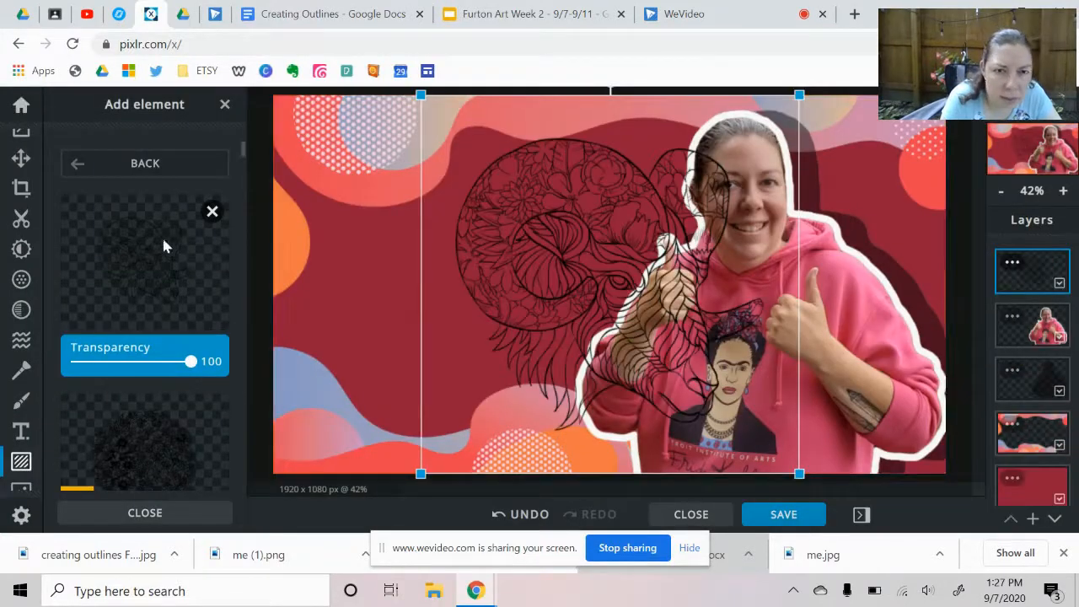
pyautogui.click(213, 213)
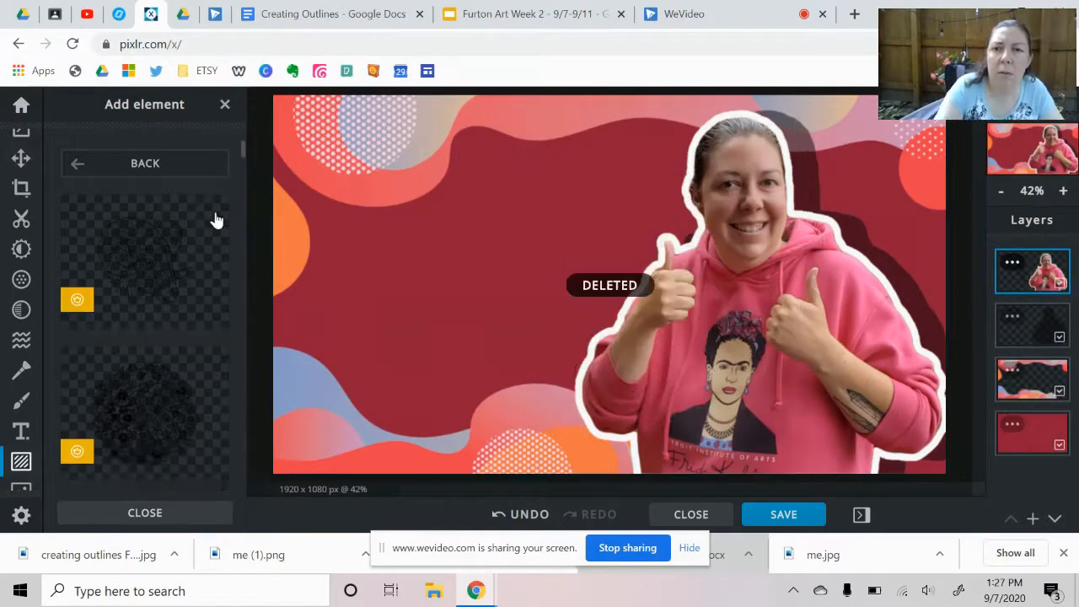
pyautogui.moveTo(243, 159); pyautogui.dragTo(243, 192)
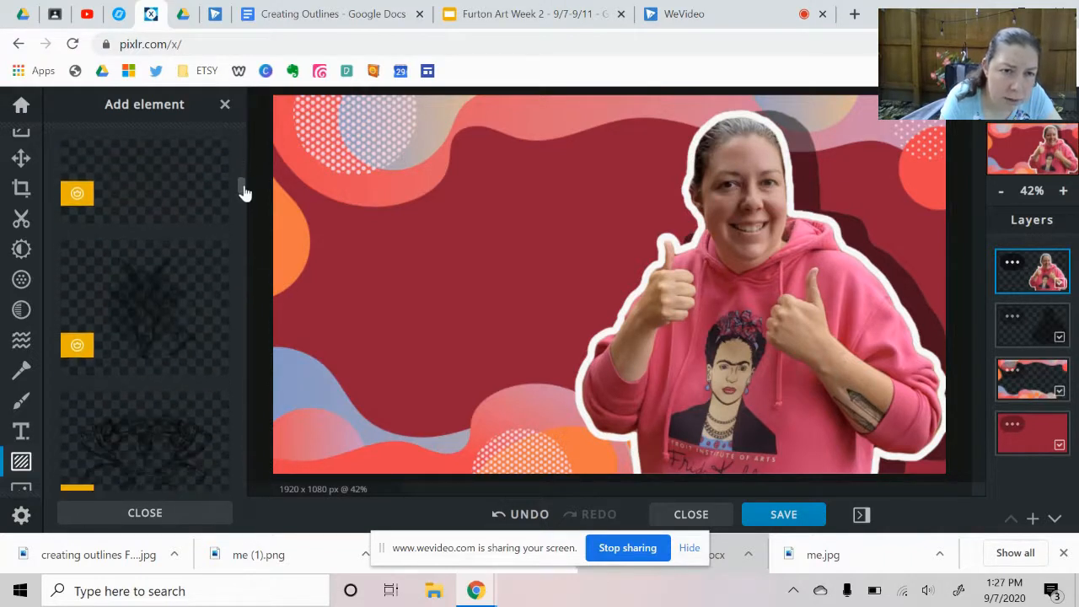
pyautogui.click(187, 338)
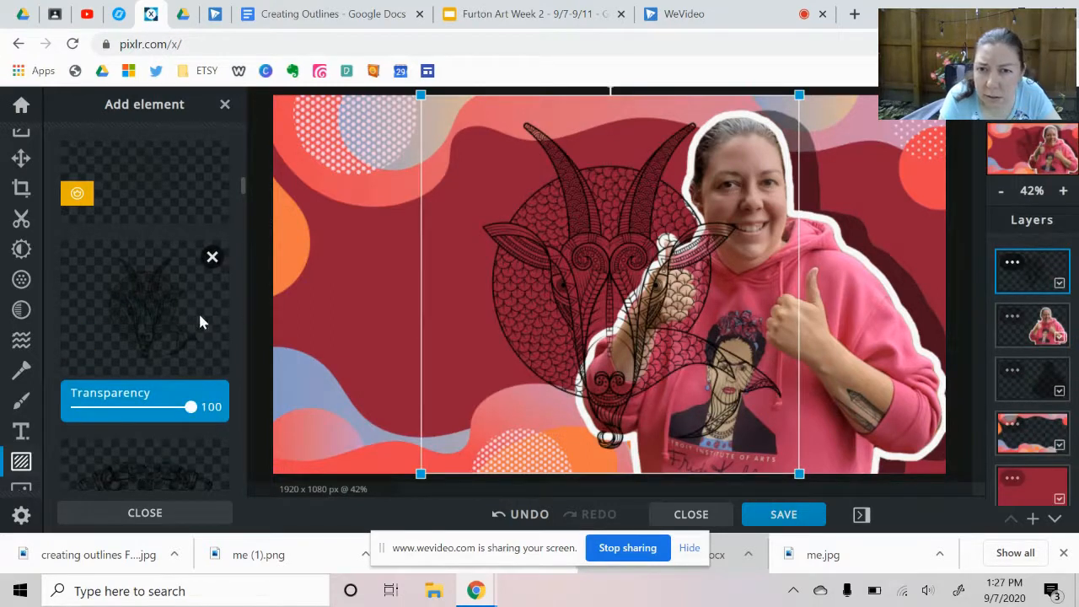
pyautogui.press('Delete')
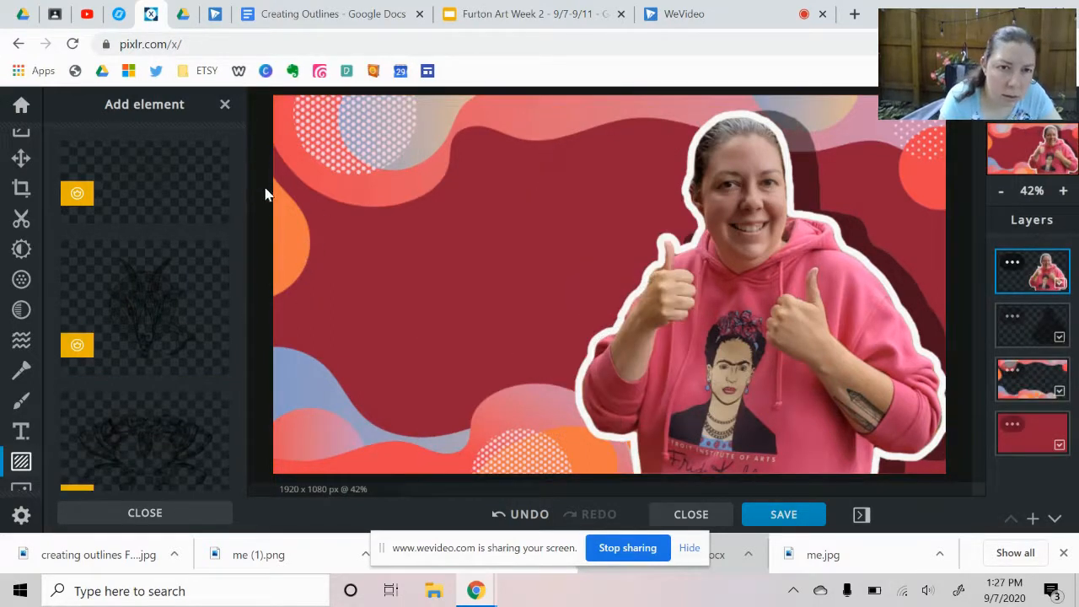
# Add the round floral mandala line-art sticker to the composition and enlarge it
pyautogui.moveTo(244, 184); pyautogui.dragTo(243, 212)
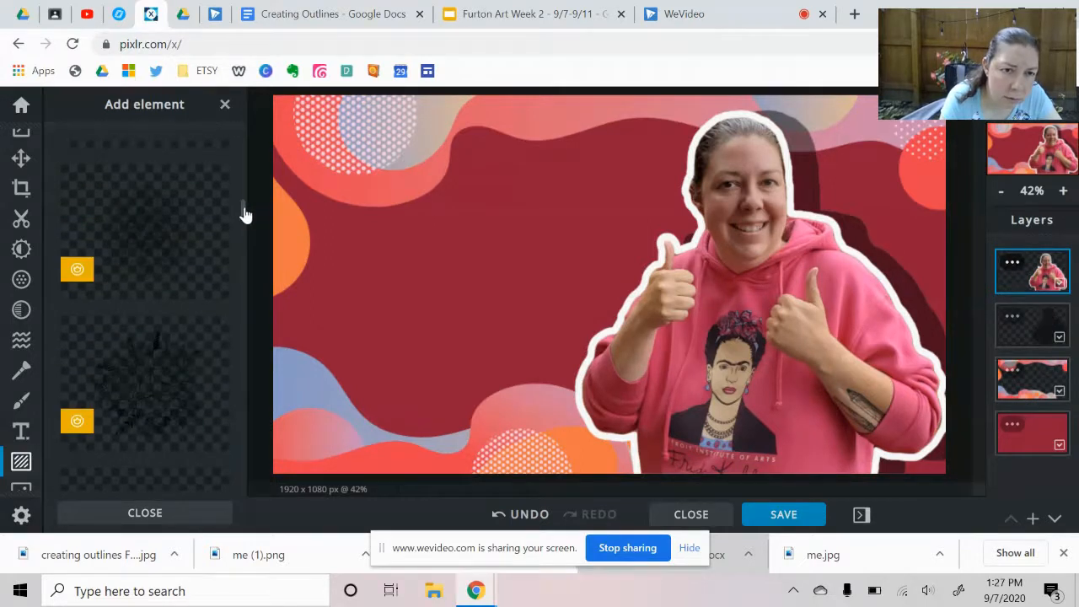
pyautogui.click(187, 270)
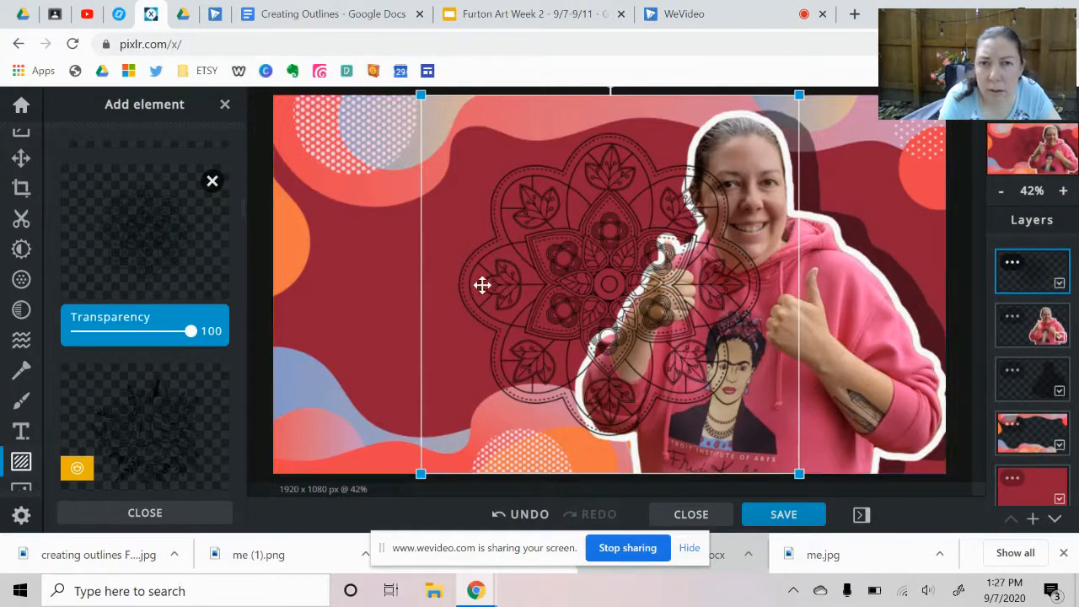
pyautogui.moveTo(420, 94); pyautogui.dragTo(360, 78)
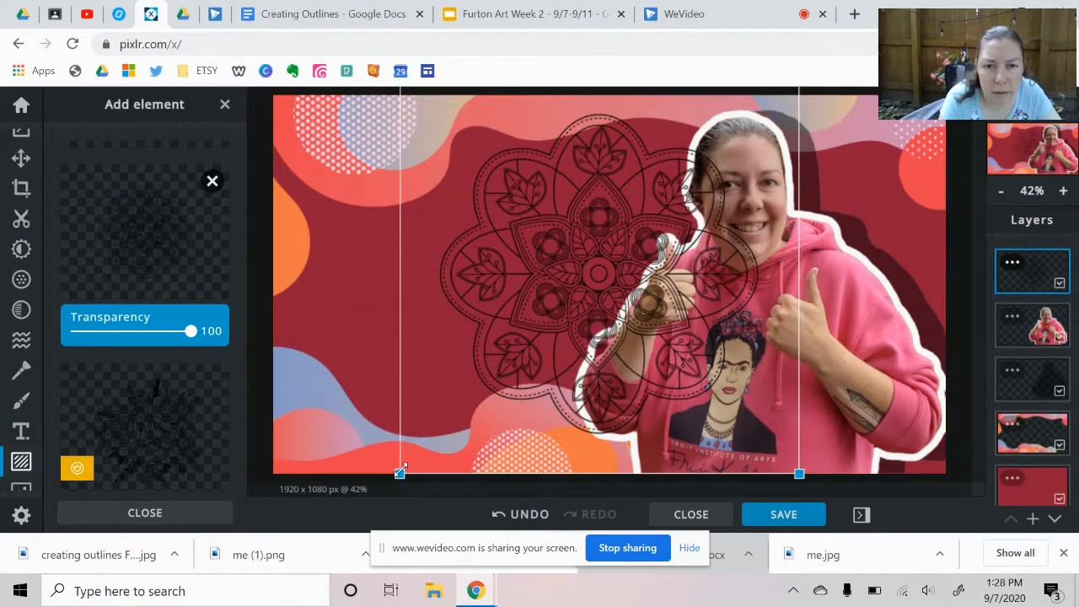
pyautogui.moveTo(400, 472); pyautogui.dragTo(342, 510)
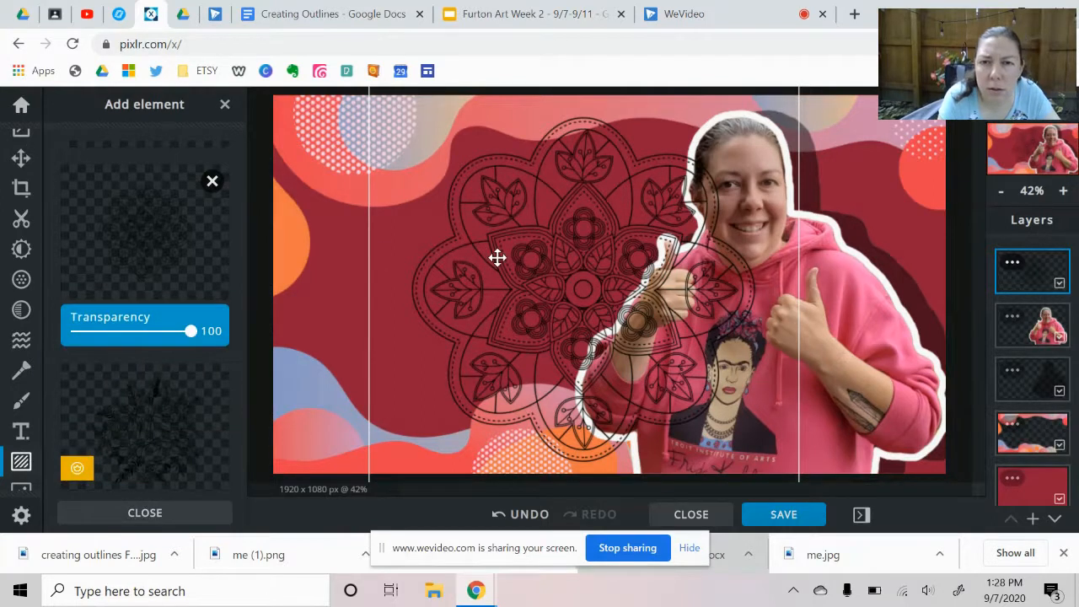
# Scale the mandala past the canvas height over the left half, and move its layer below the border, just above the red background
pyautogui.moveTo(497, 257); pyautogui.dragTo(543, 348)
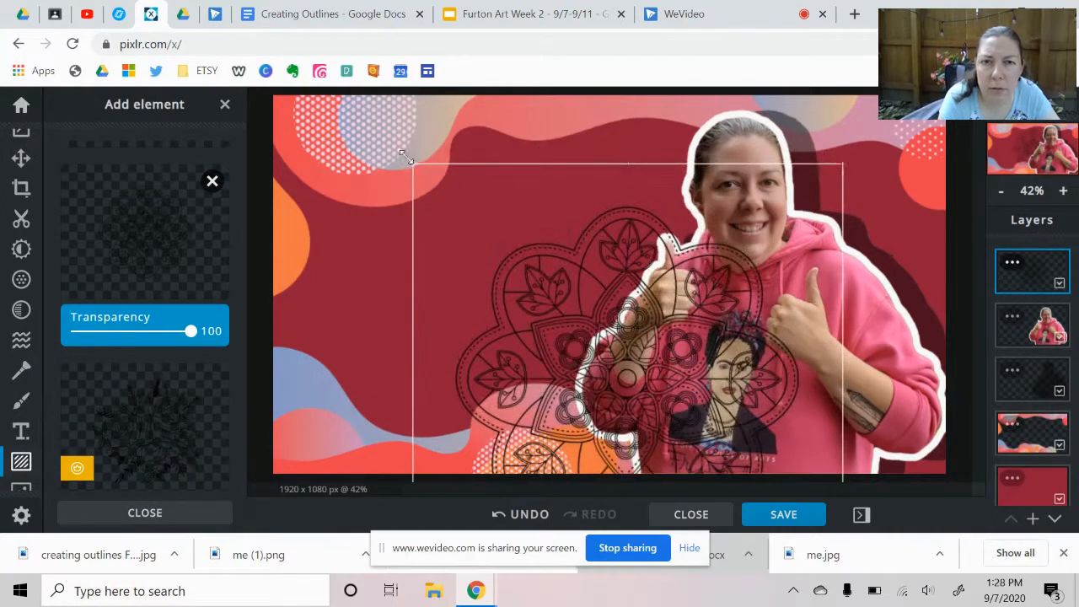
pyautogui.moveTo(406, 156); pyautogui.dragTo(312, 65)
pyautogui.moveTo(460, 186); pyautogui.dragTo(545, 253)
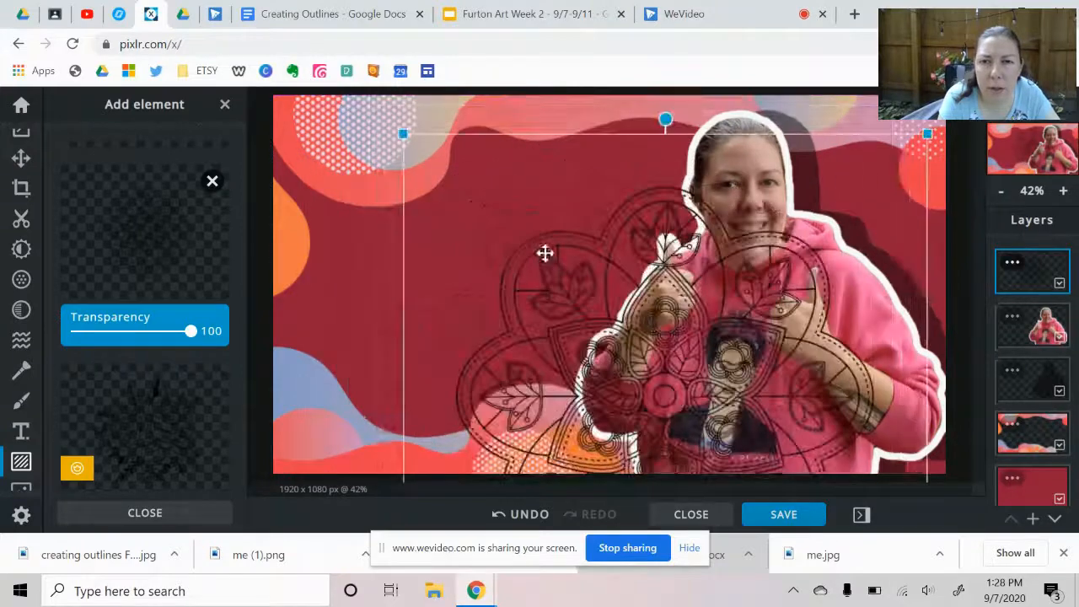
pyautogui.moveTo(410, 135); pyautogui.dragTo(308, 54)
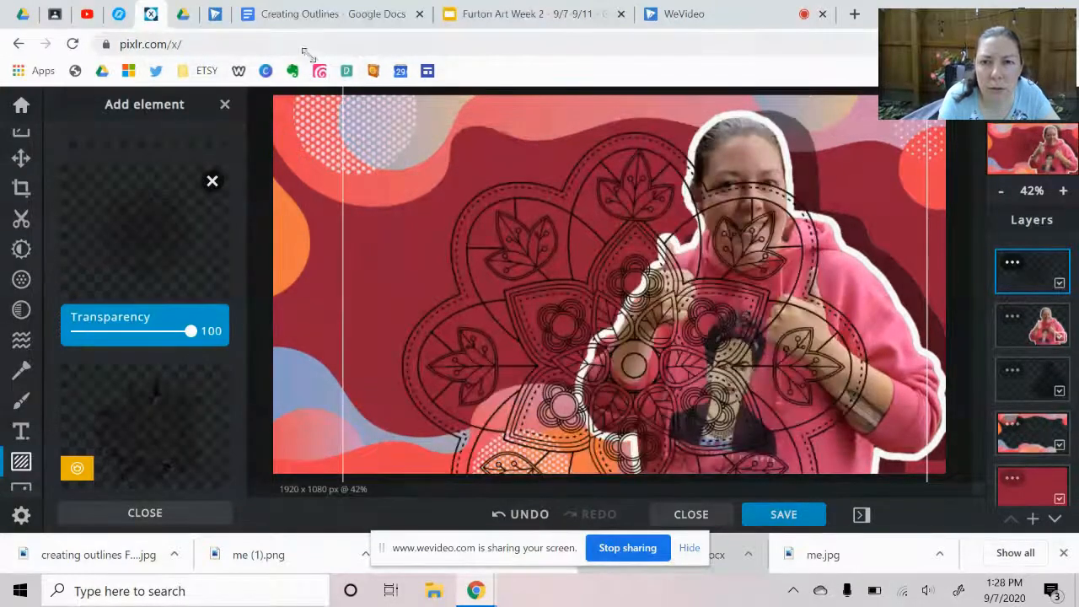
pyautogui.moveTo(515, 279); pyautogui.dragTo(398, 196)
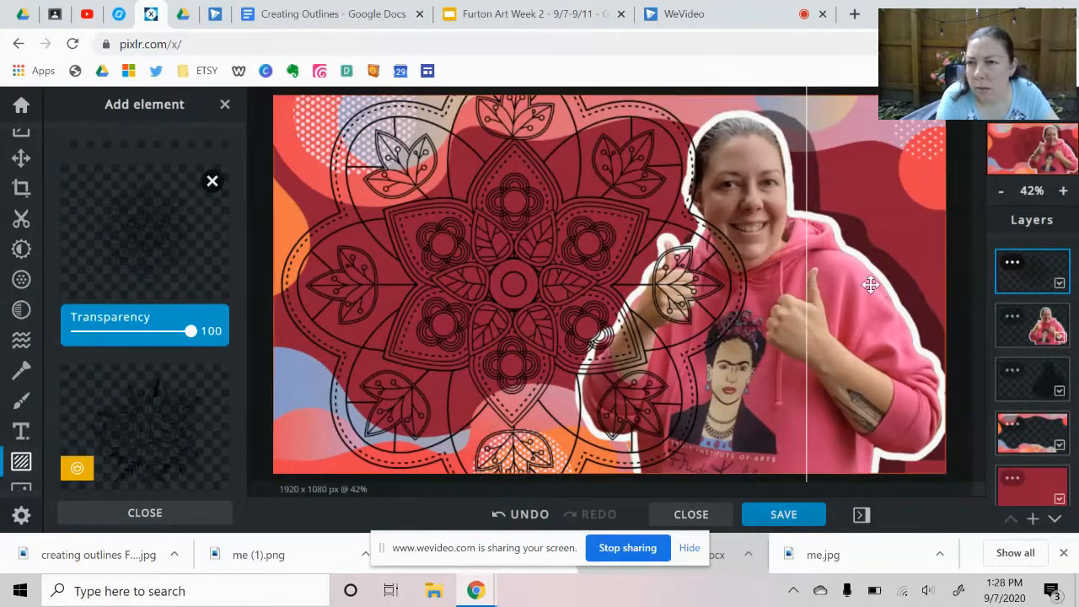
pyautogui.moveTo(1038, 272); pyautogui.dragTo(1038, 434)
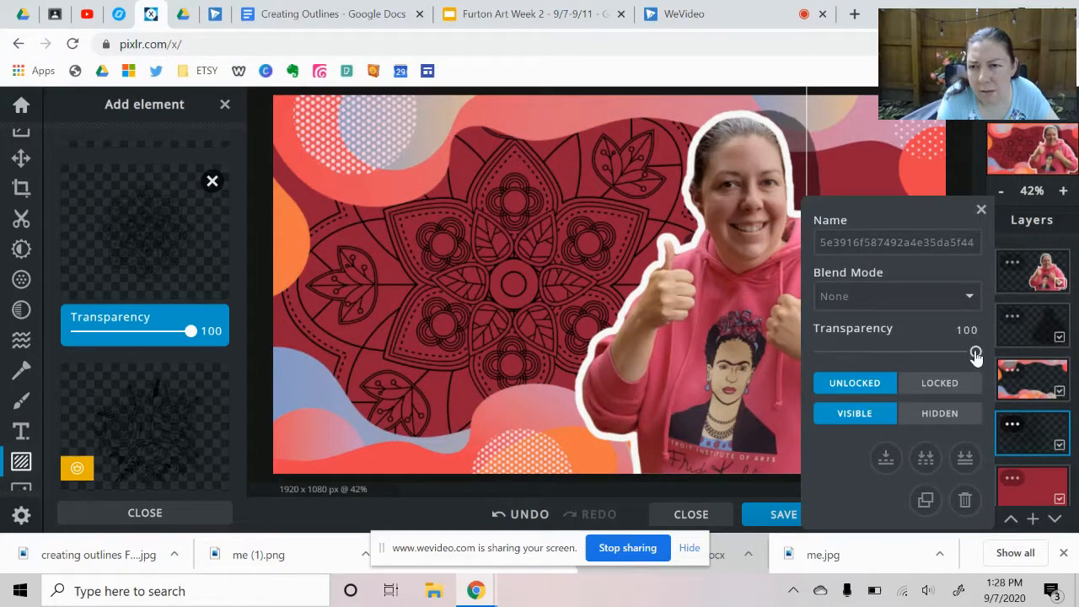
# Try the Lighten, Overlay, Darken and Color-dodge blend modes on the mandala layer
pyautogui.rightClick(972, 299)
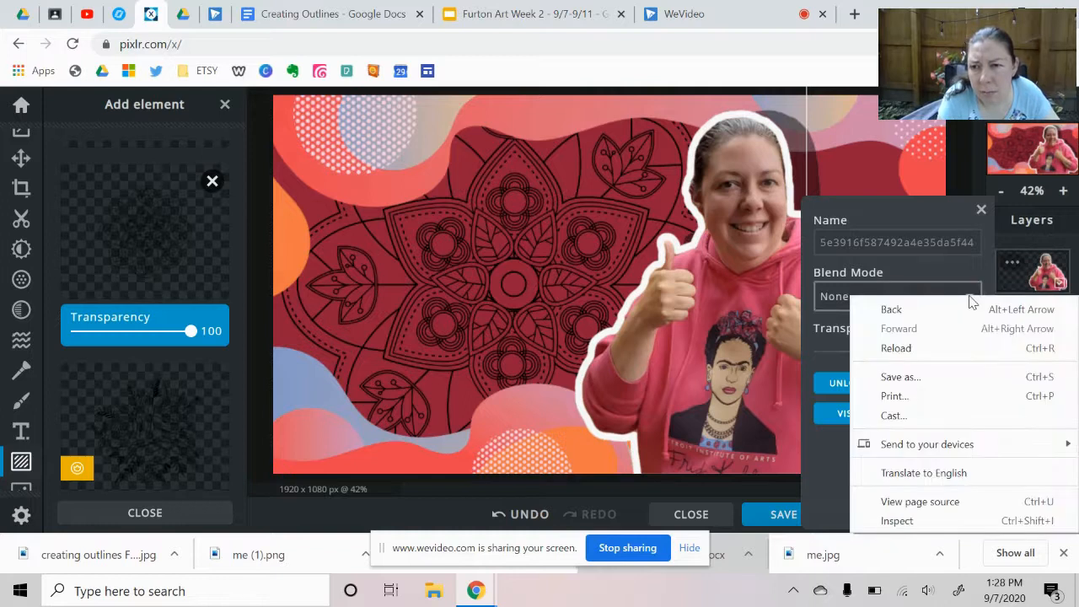
pyautogui.rightClick(966, 297)
pyautogui.rightClick(965, 295)
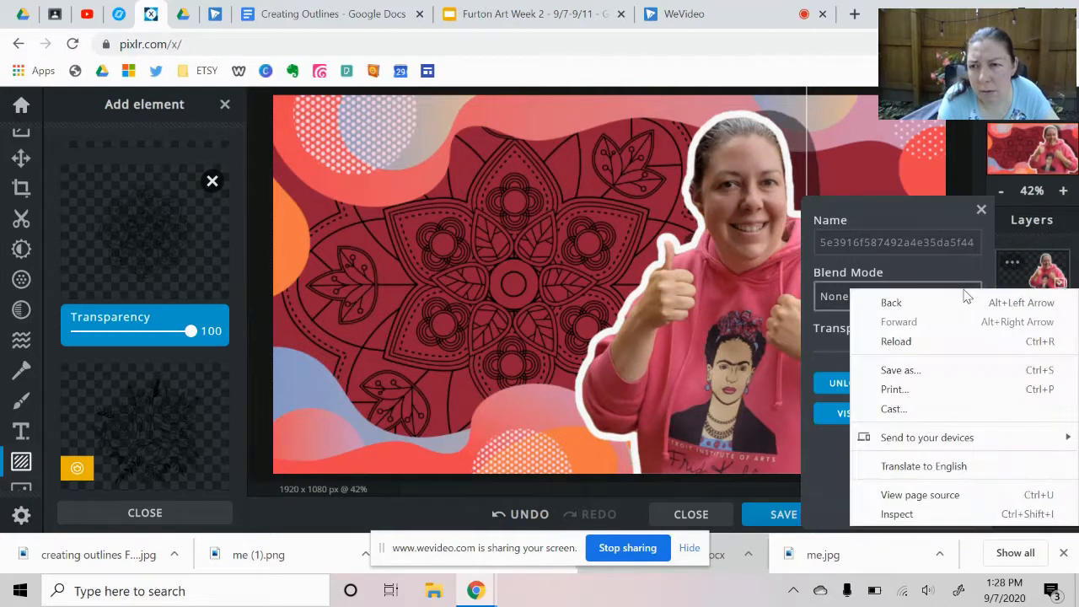
pyautogui.click(828, 296)
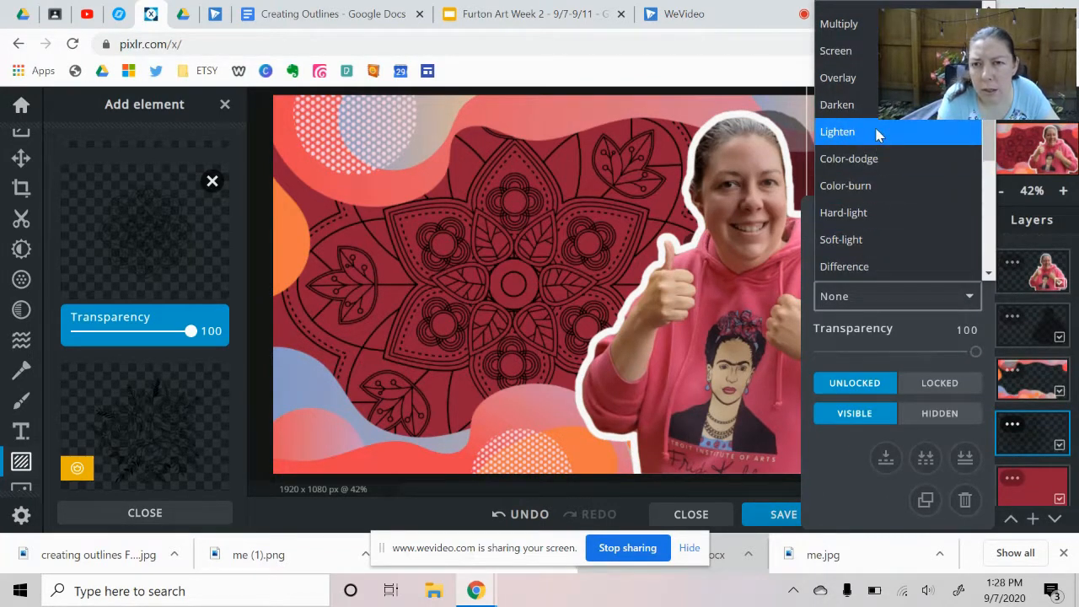
pyautogui.click(876, 133)
pyautogui.click(880, 304)
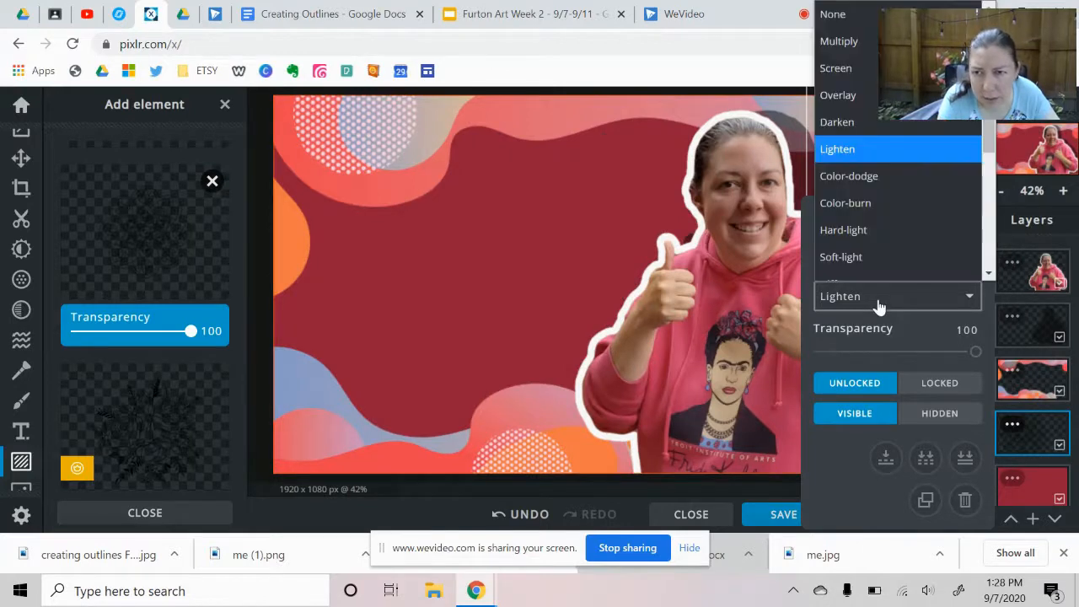
pyautogui.click(870, 51)
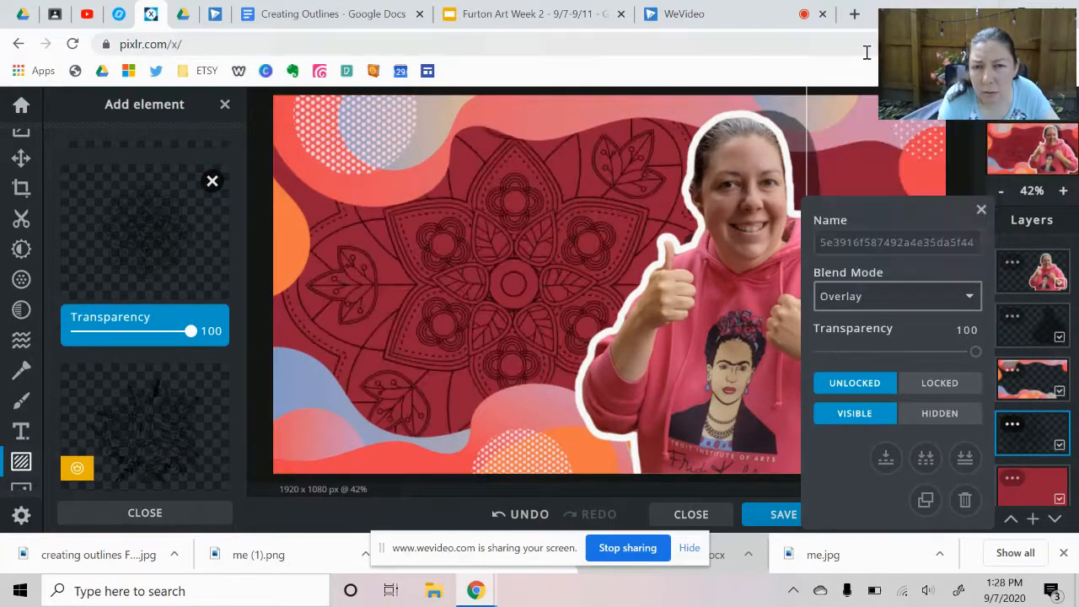
pyautogui.click(873, 299)
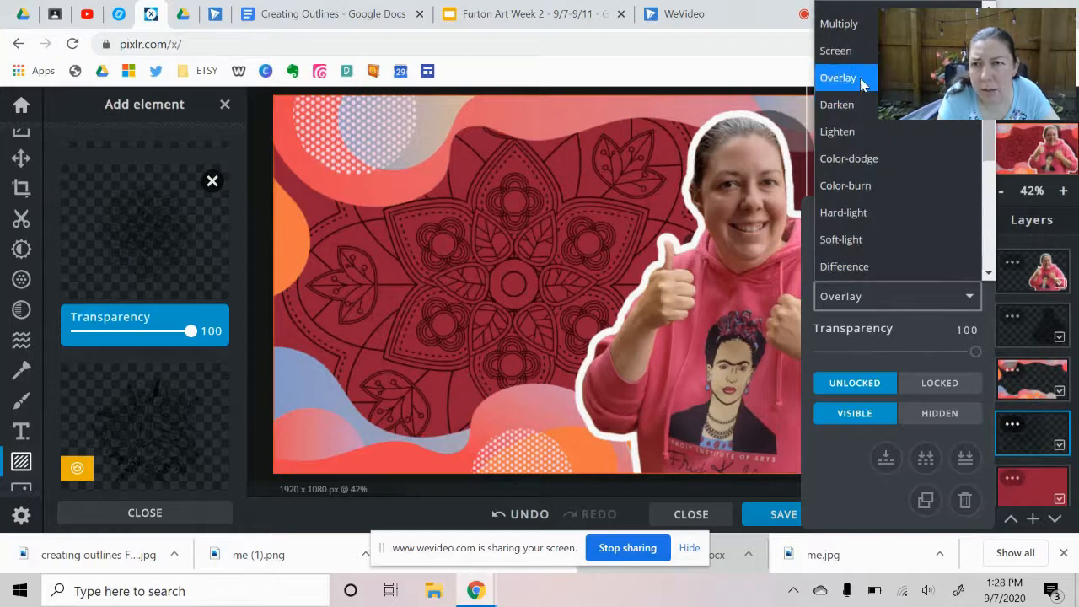
pyautogui.click(858, 105)
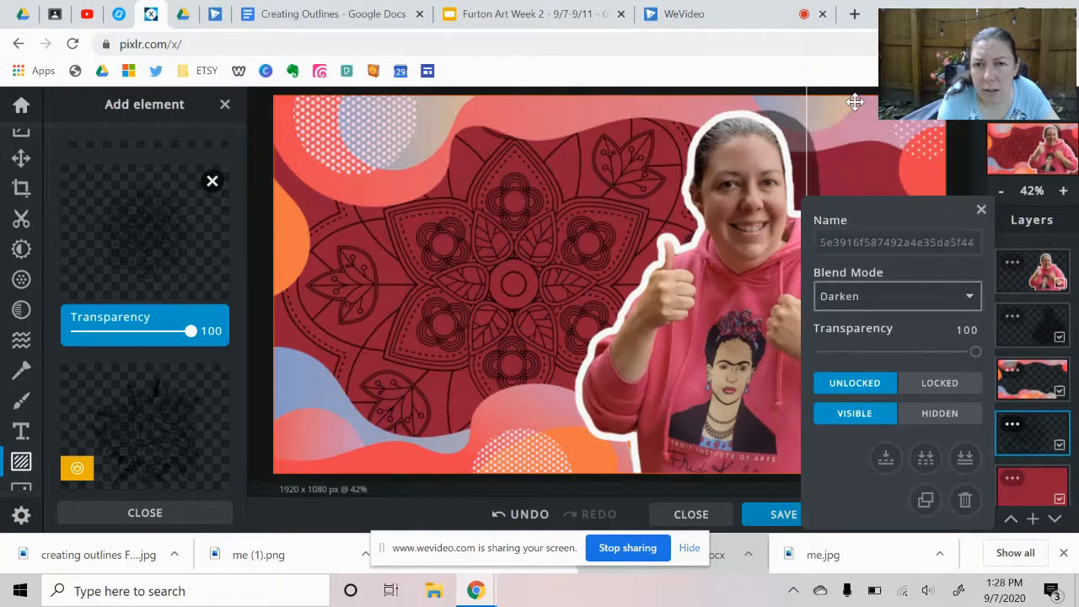
pyautogui.rightClick(877, 305)
pyautogui.click(880, 294)
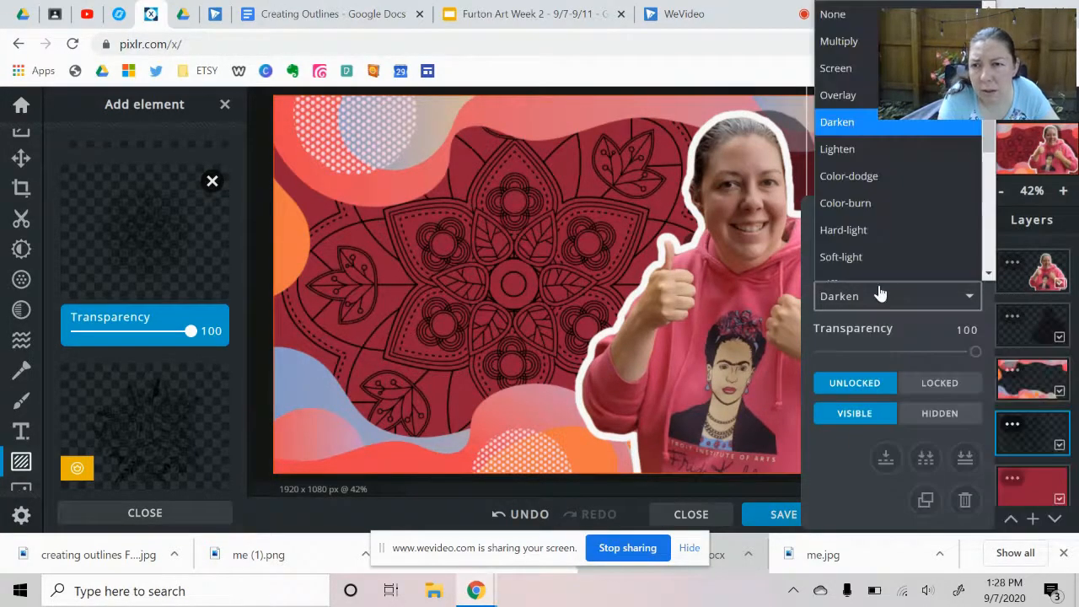
pyautogui.click(861, 156)
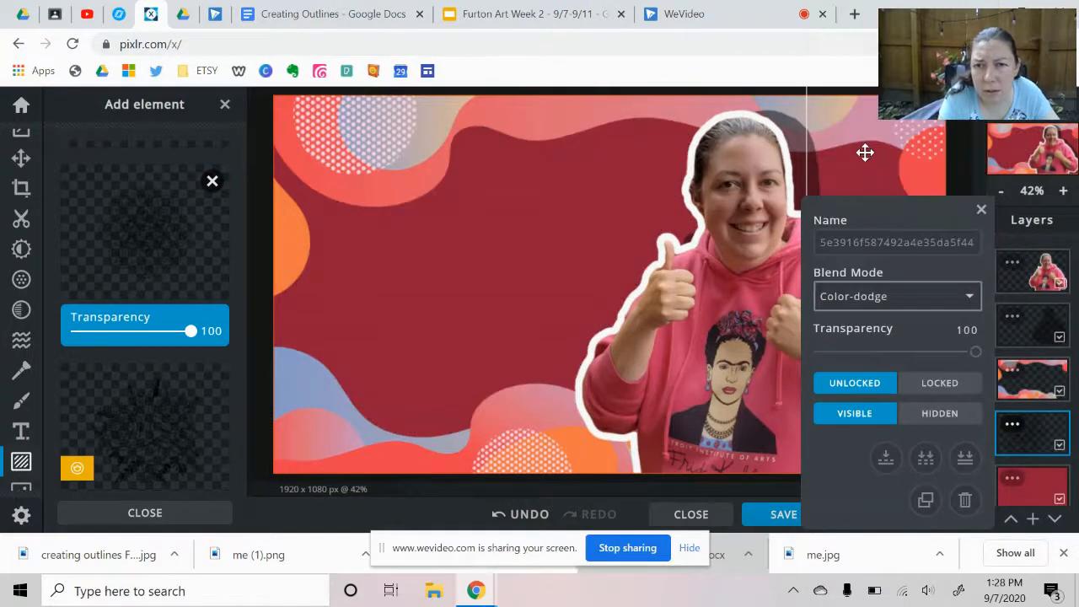
pyautogui.click(869, 296)
pyautogui.click(860, 212)
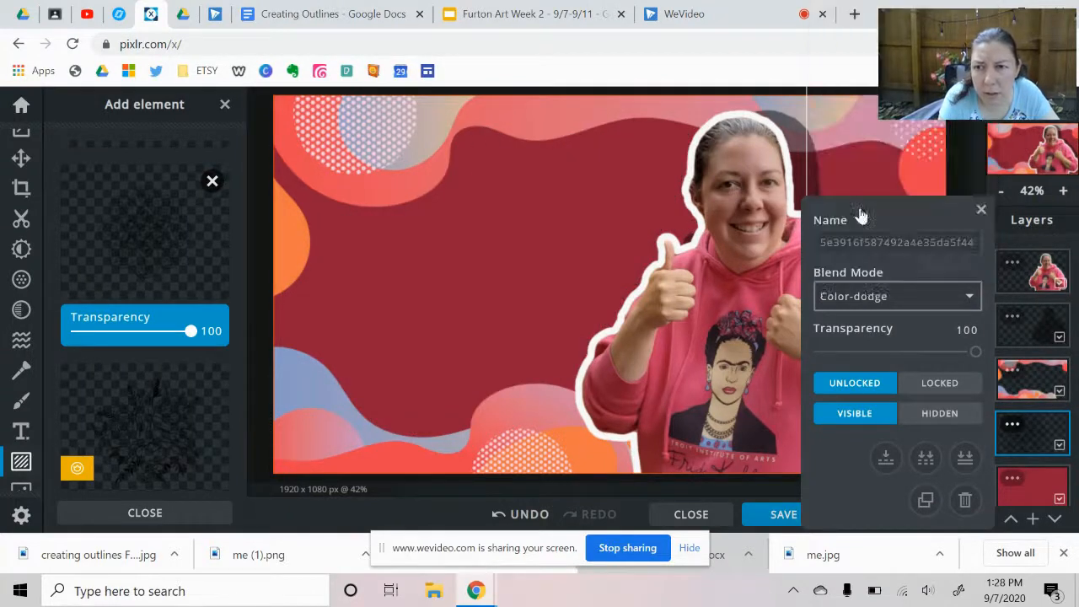
# Set the mandala layer's blend mode to Soft-light, close the layer settings and deselect the mandala
pyautogui.click(846, 297)
pyautogui.scroll(-1, 848, 265)
pyautogui.click(850, 244)
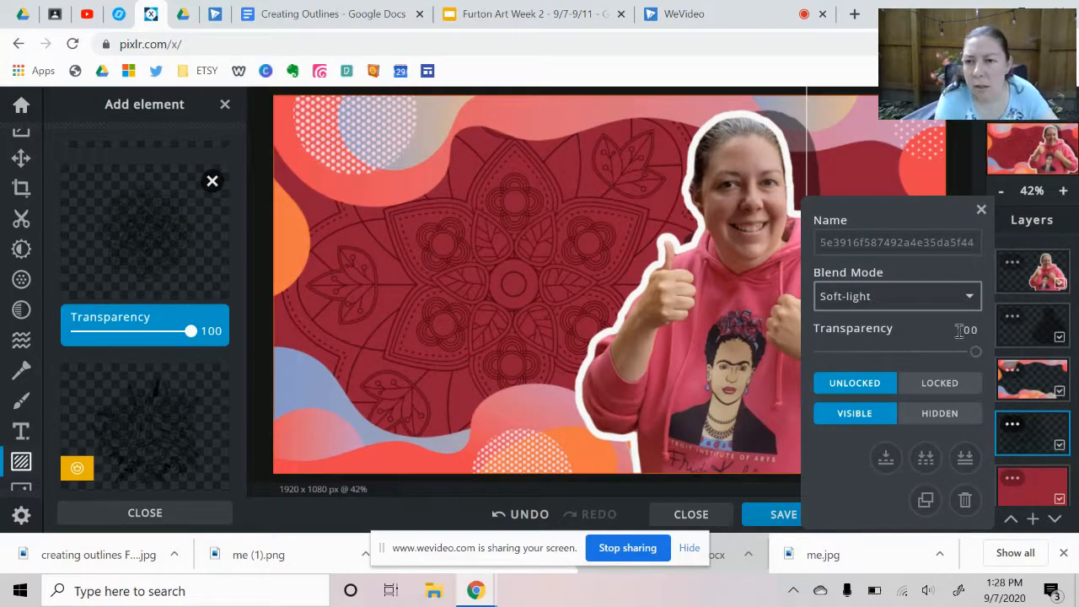
pyautogui.rightClick(981, 210)
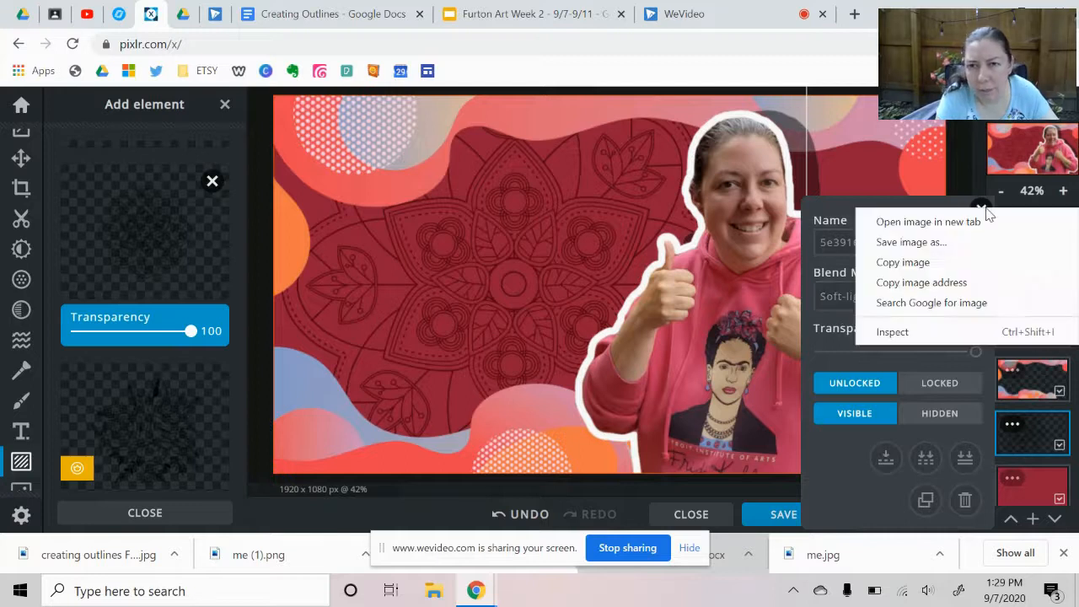
pyautogui.rightClick(824, 479)
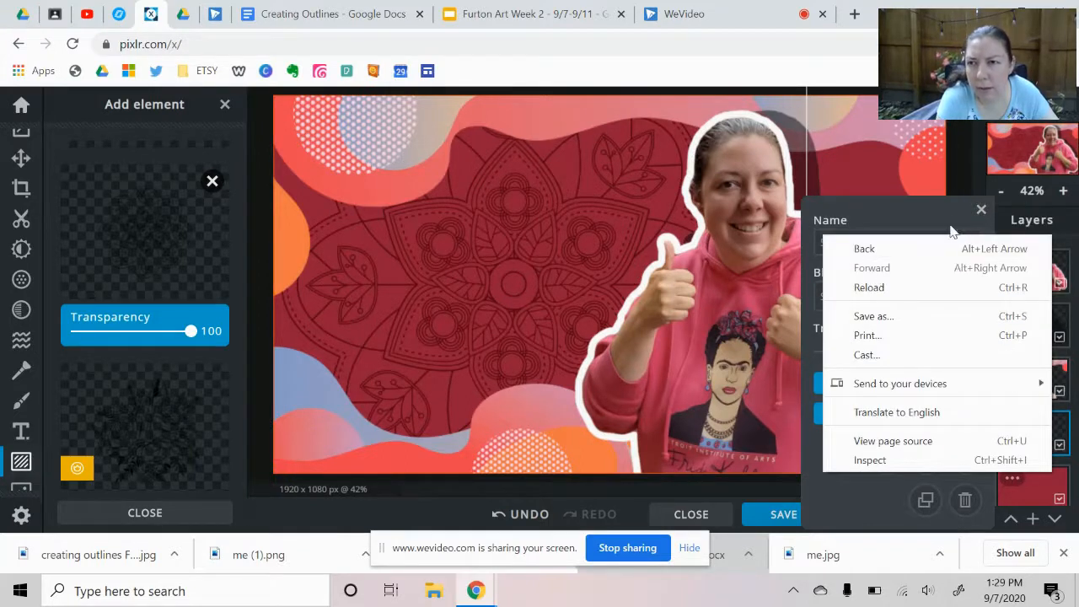
pyautogui.click(980, 212)
pyautogui.click(980, 211)
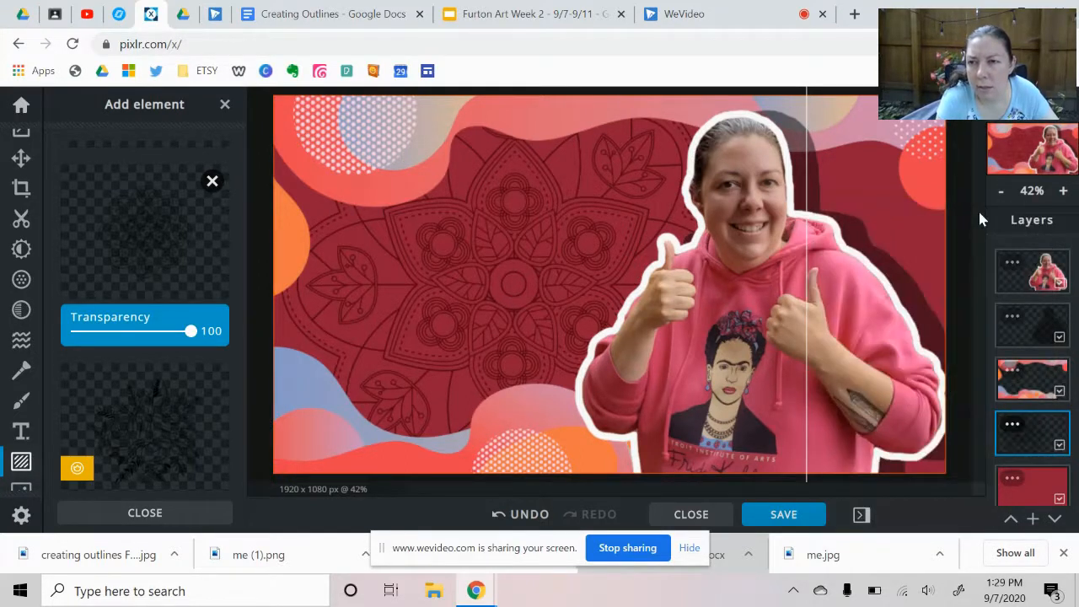
pyautogui.rightClick(976, 297)
pyautogui.click(971, 268)
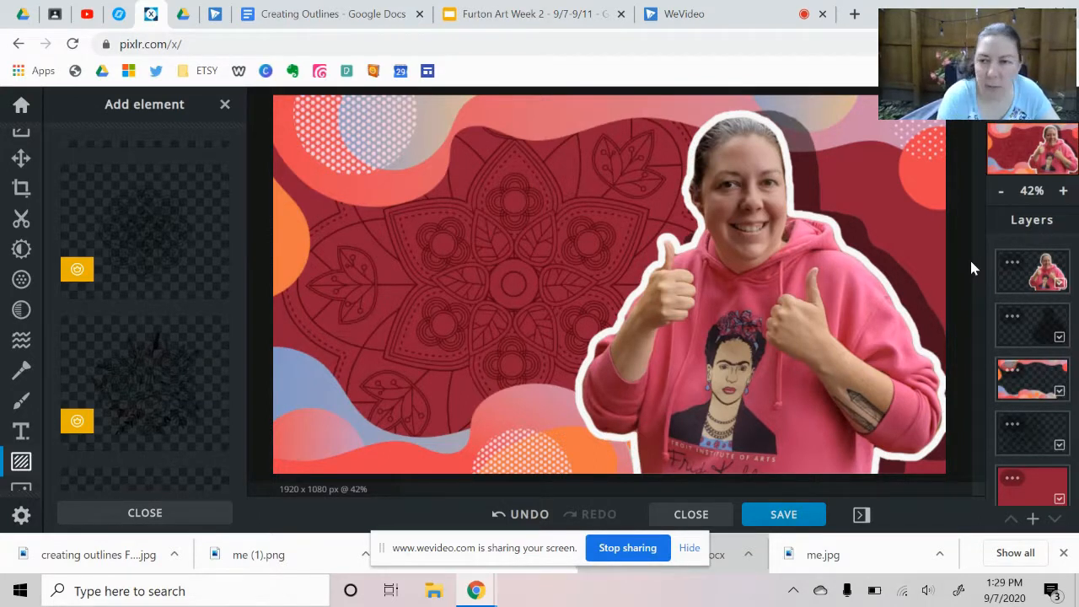
# Add an empty layer above the cut-out person and choose the filled star with the Shape tool
pyautogui.click(1032, 520)
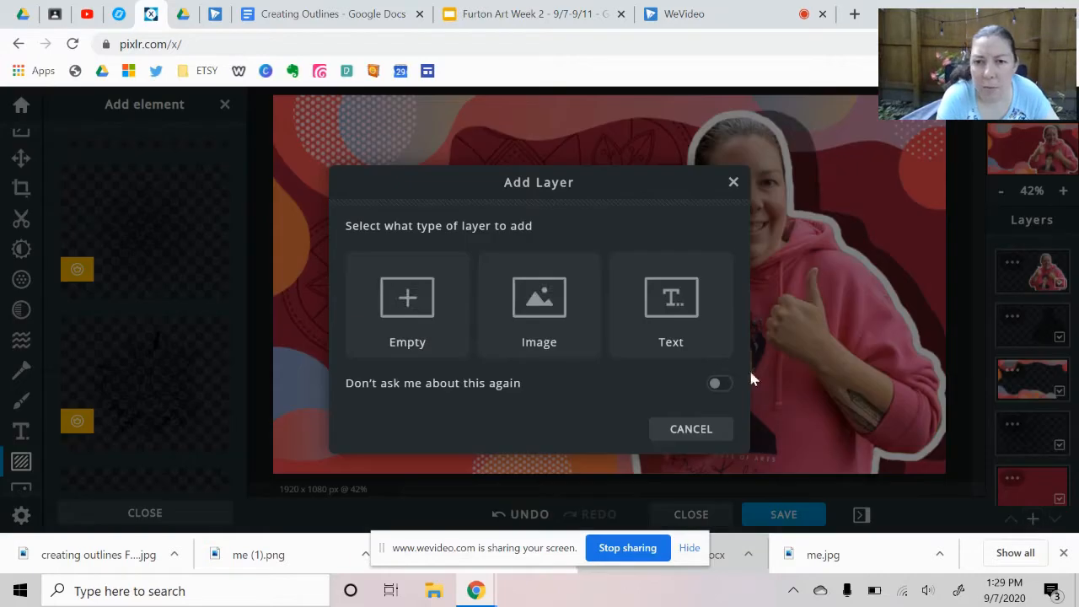
pyautogui.click(424, 307)
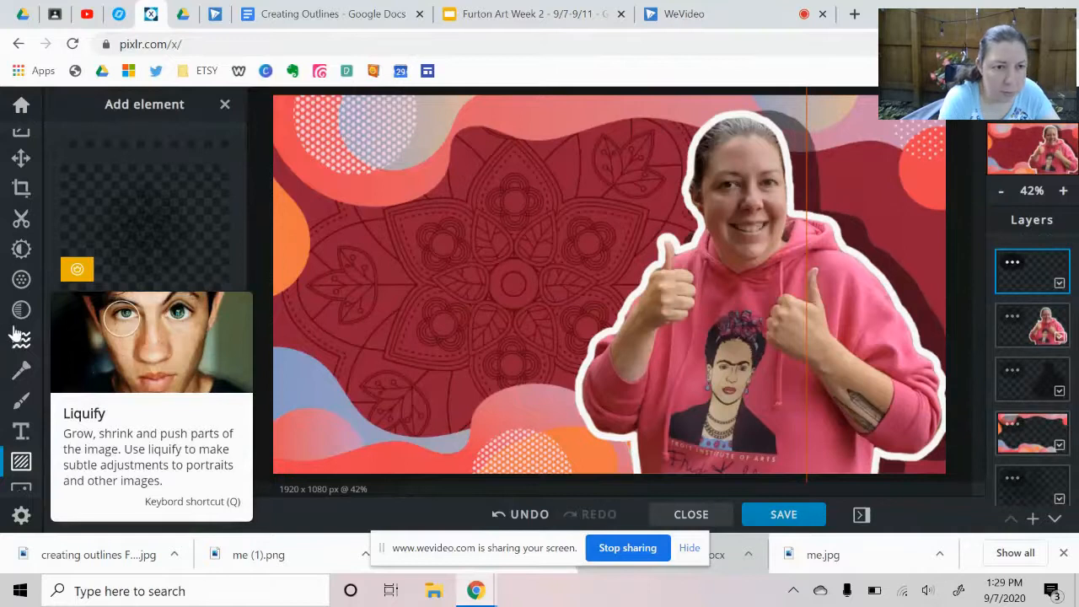
pyautogui.click(23, 406)
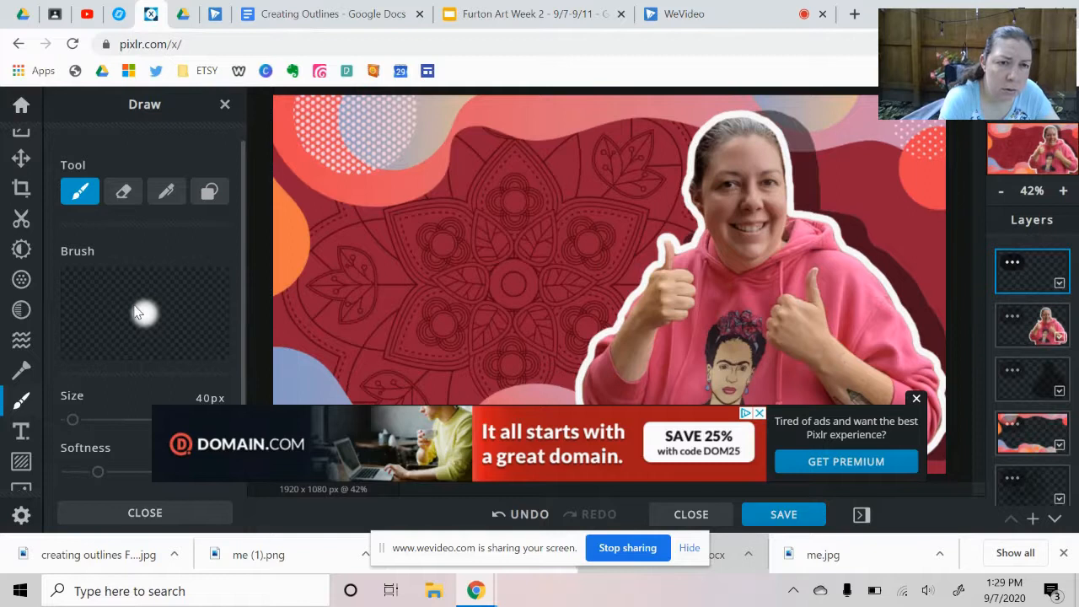
pyautogui.click(163, 193)
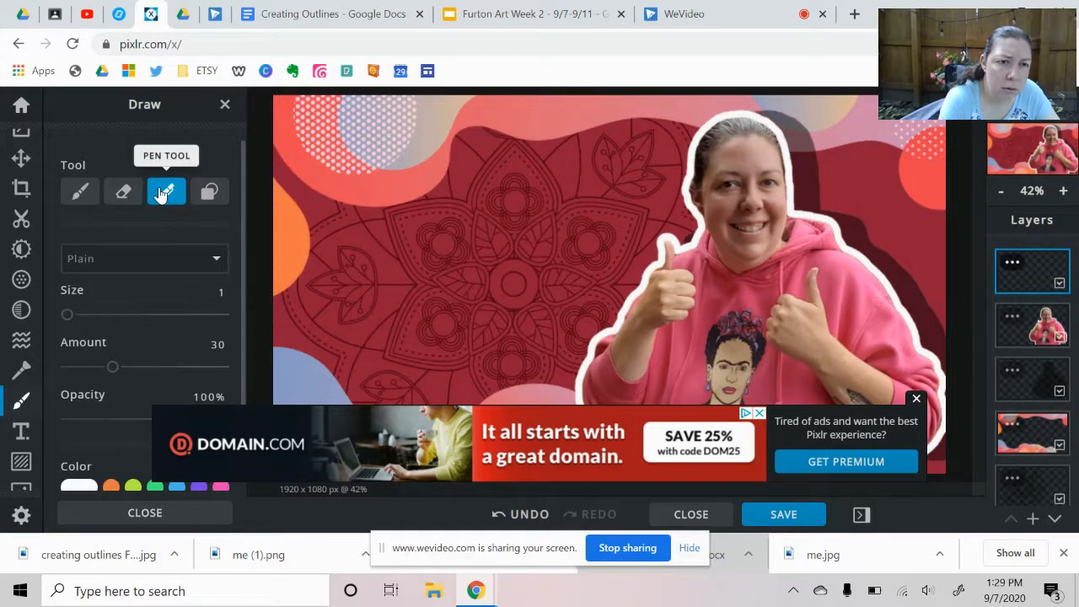
pyautogui.click(80, 193)
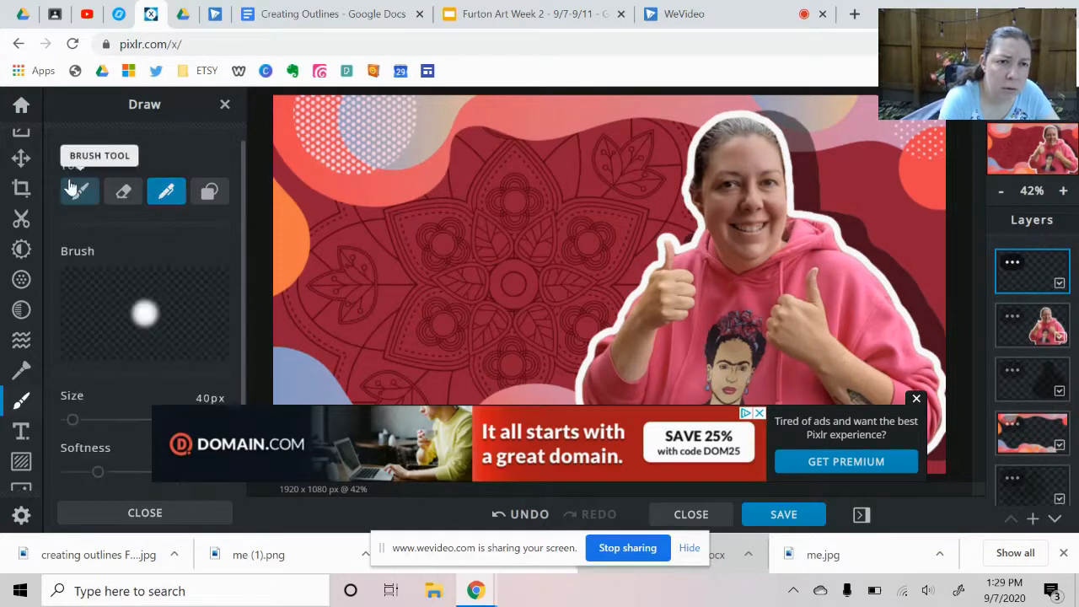
pyautogui.click(212, 196)
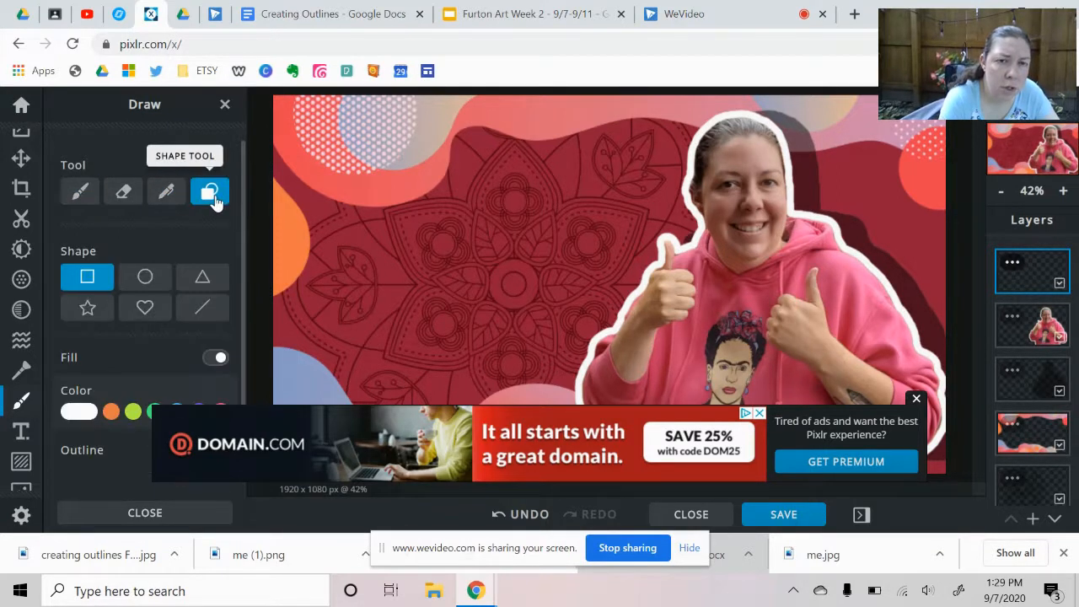
pyautogui.click(107, 314)
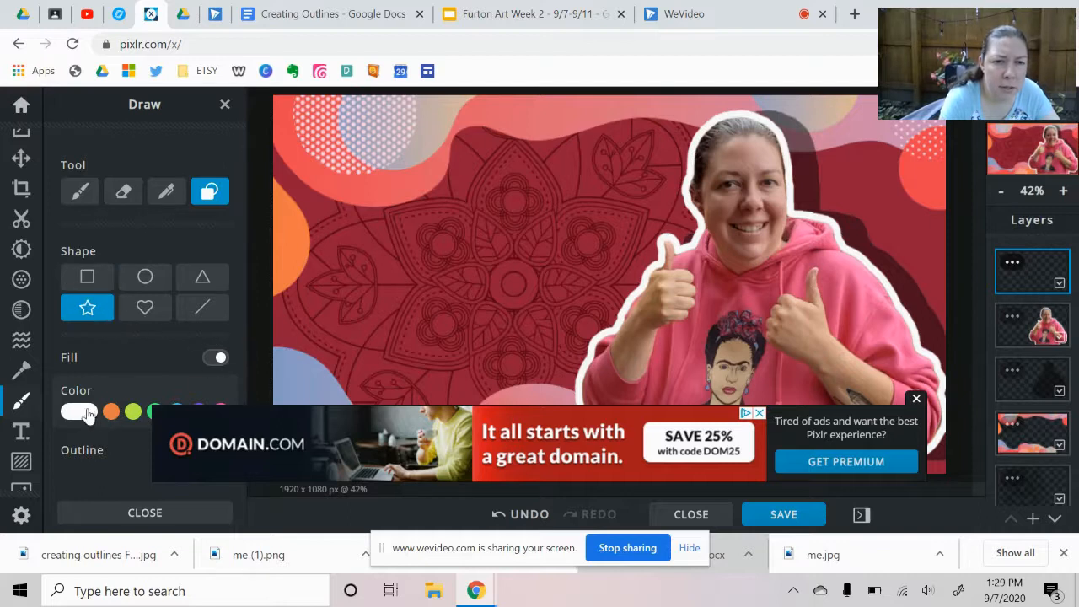
# Draw white stars of varying sizes around both sides of the person's head and close the advertisement covering the canvas
pyautogui.moveTo(801, 156); pyautogui.dragTo(835, 205)
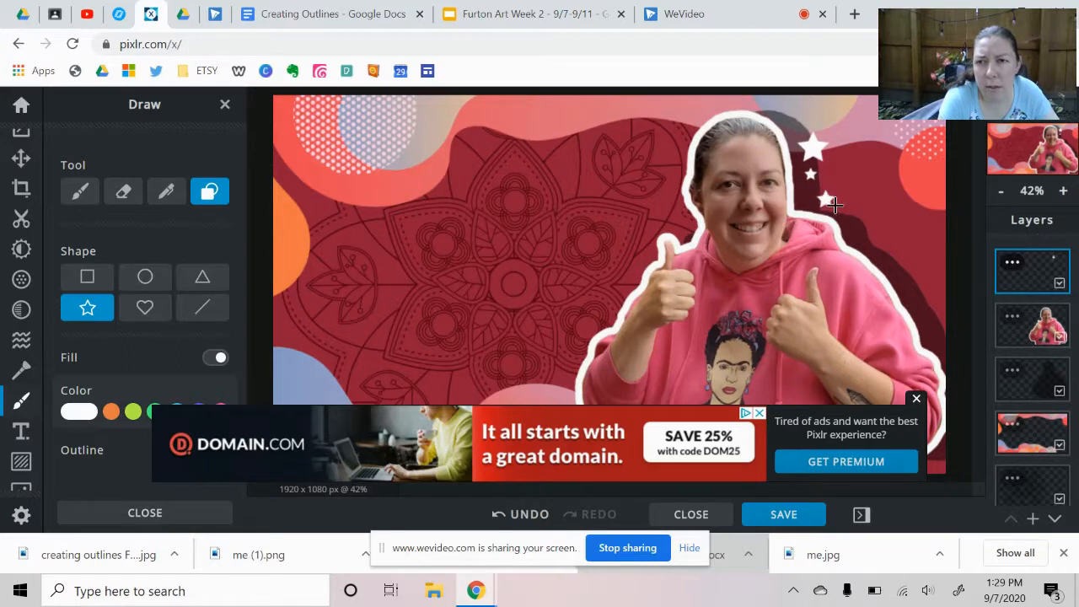
pyautogui.click(659, 107)
pyautogui.moveTo(659, 163); pyautogui.dragTo(682, 218)
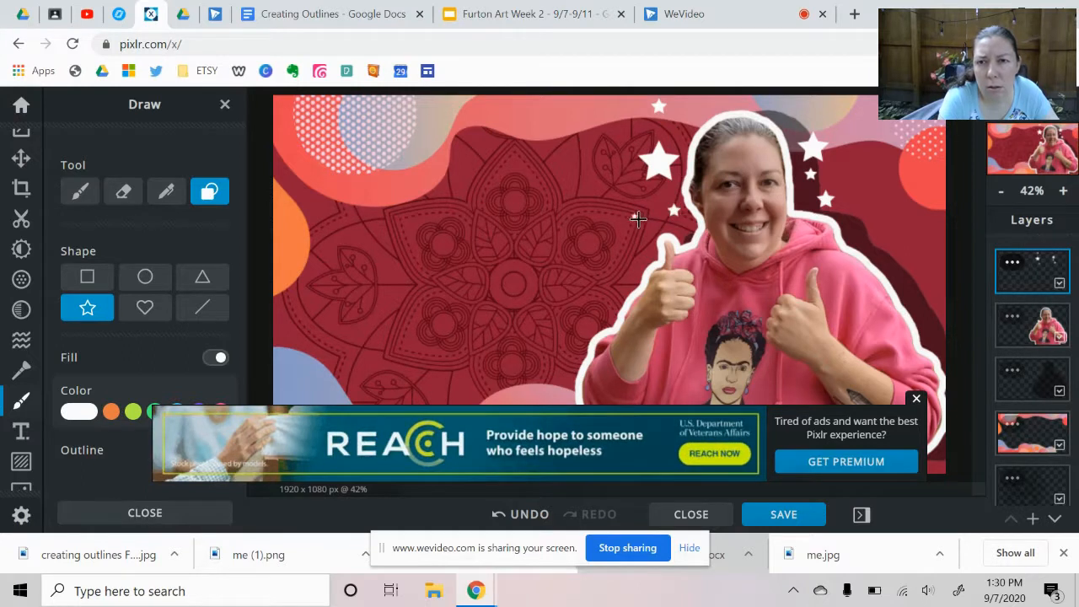
pyautogui.click(637, 220)
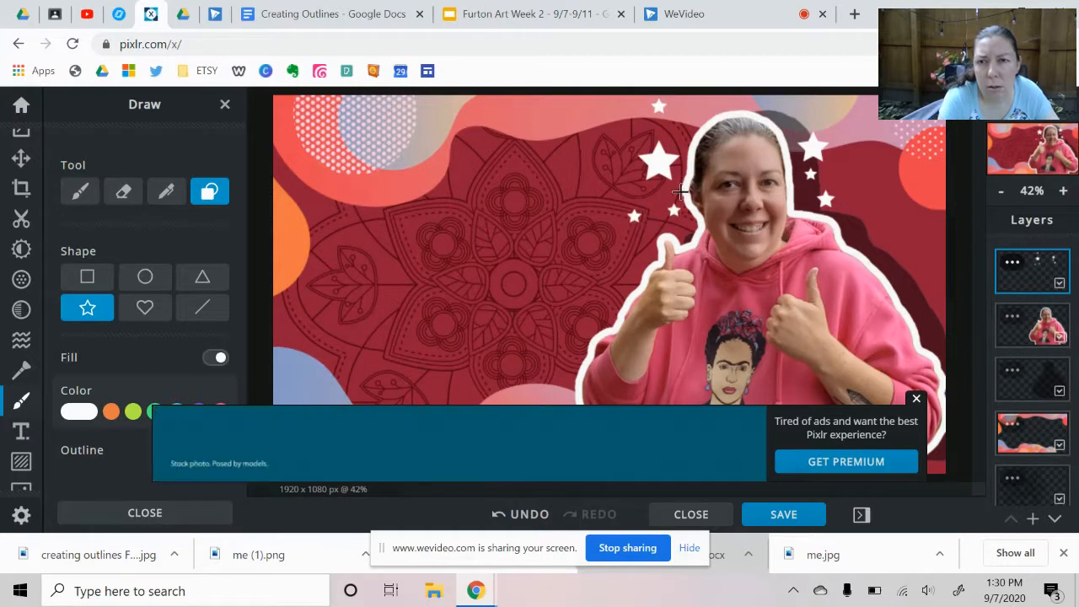
pyautogui.click(797, 112)
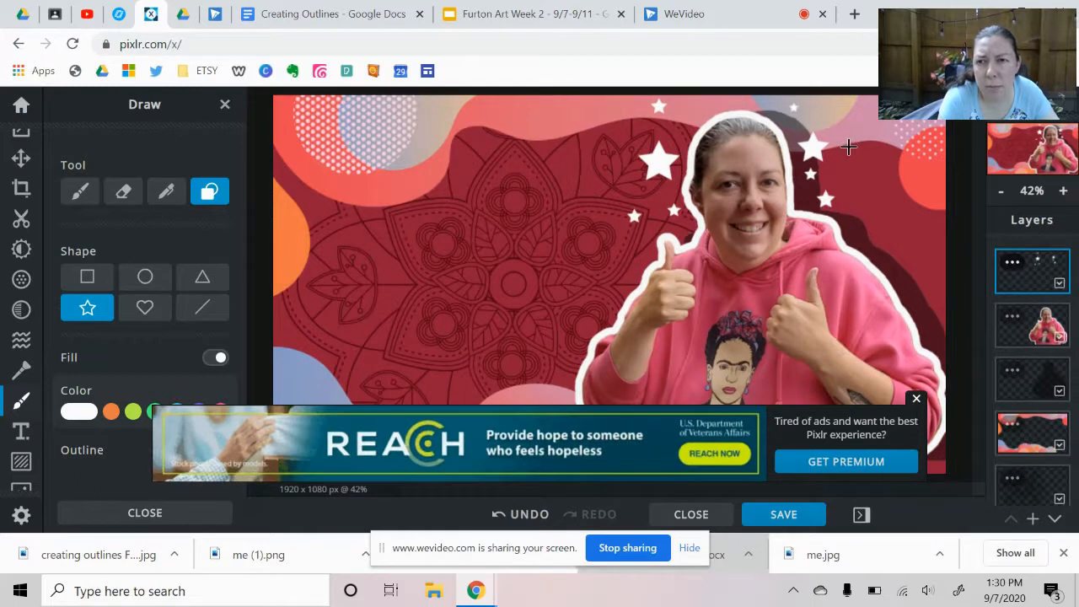
pyautogui.click(848, 147)
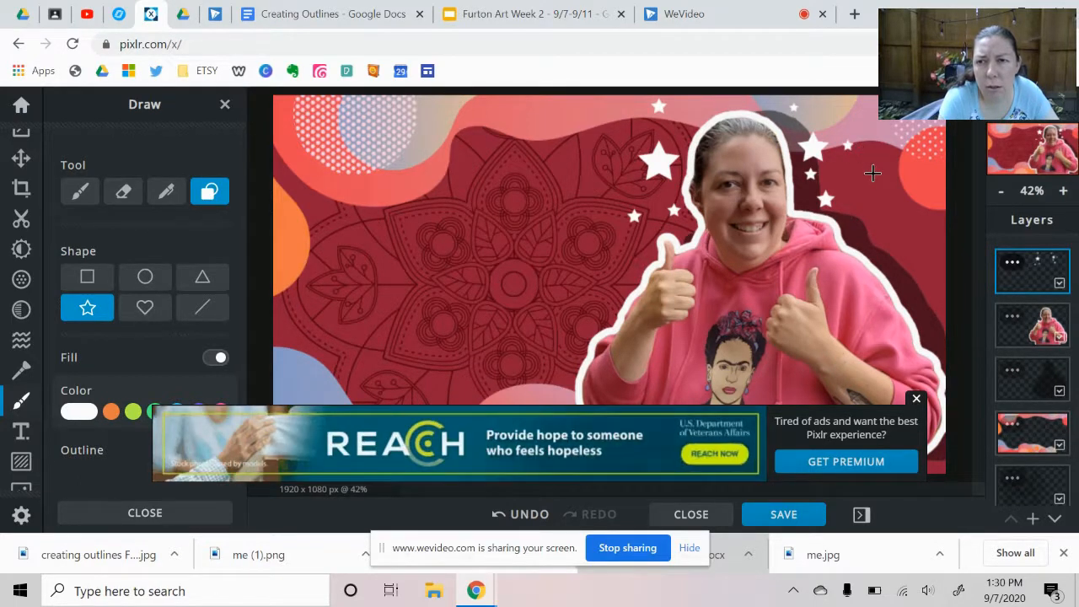
pyautogui.click(603, 153)
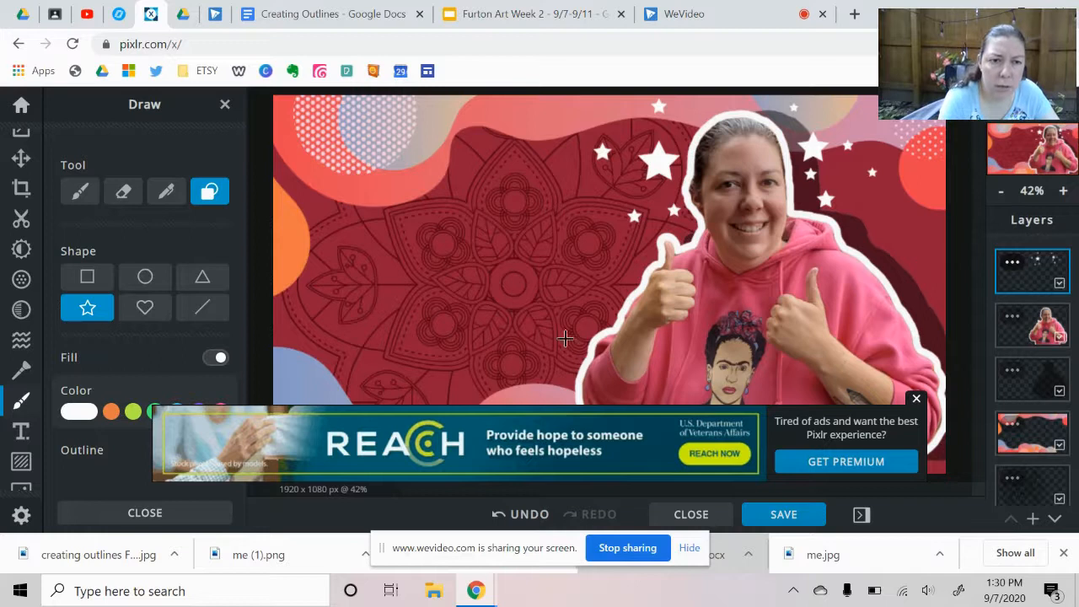
pyautogui.click(916, 399)
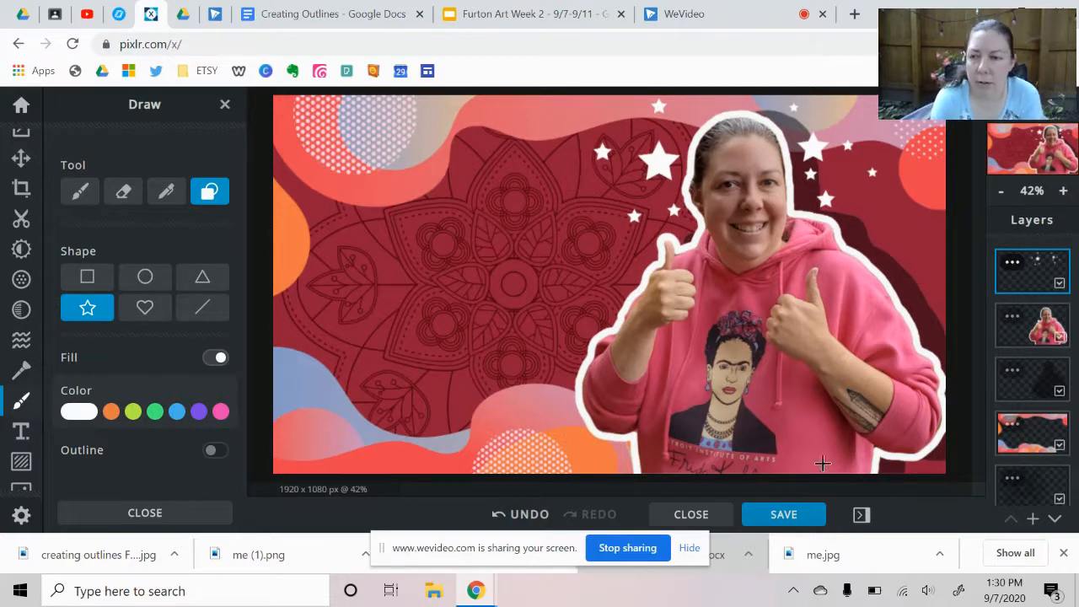
# Add a text layer reading "Teaching art is awesome!"
pyautogui.click(1032, 520)
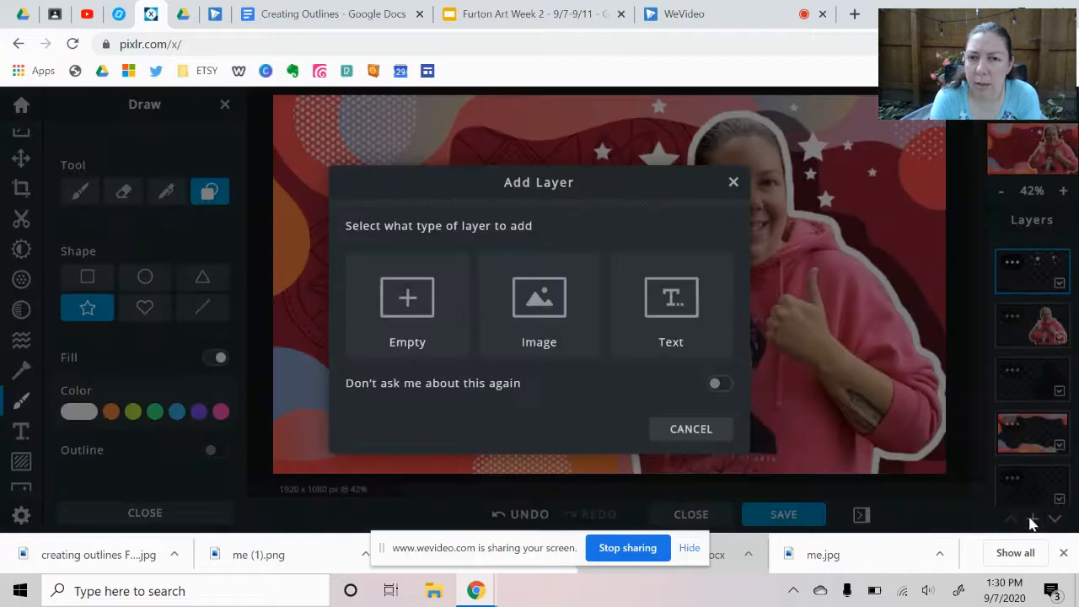
pyautogui.click(672, 297)
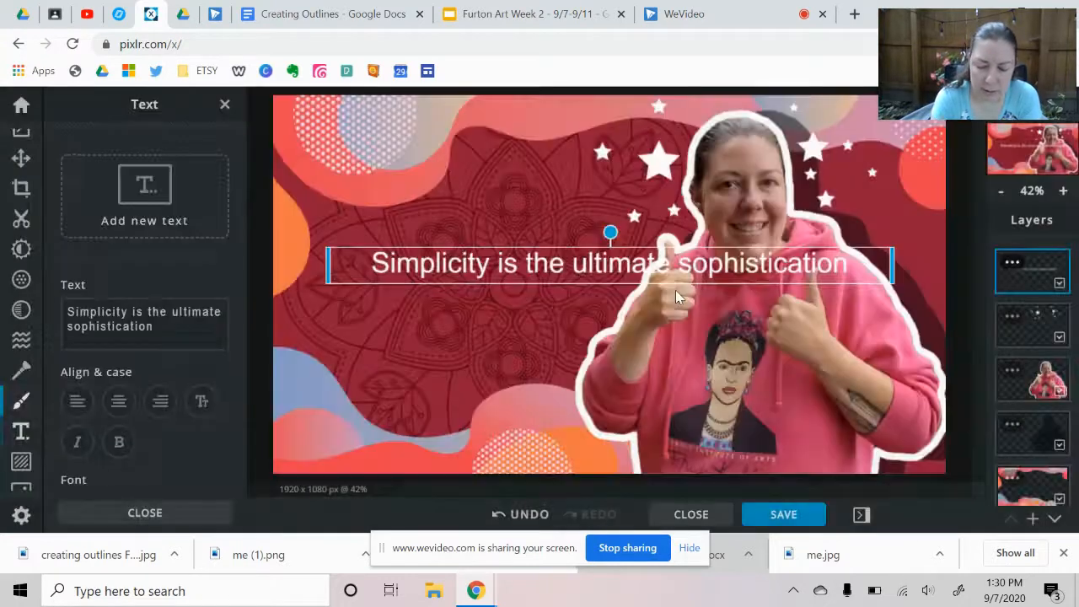
pyautogui.doubleClick(610, 262)
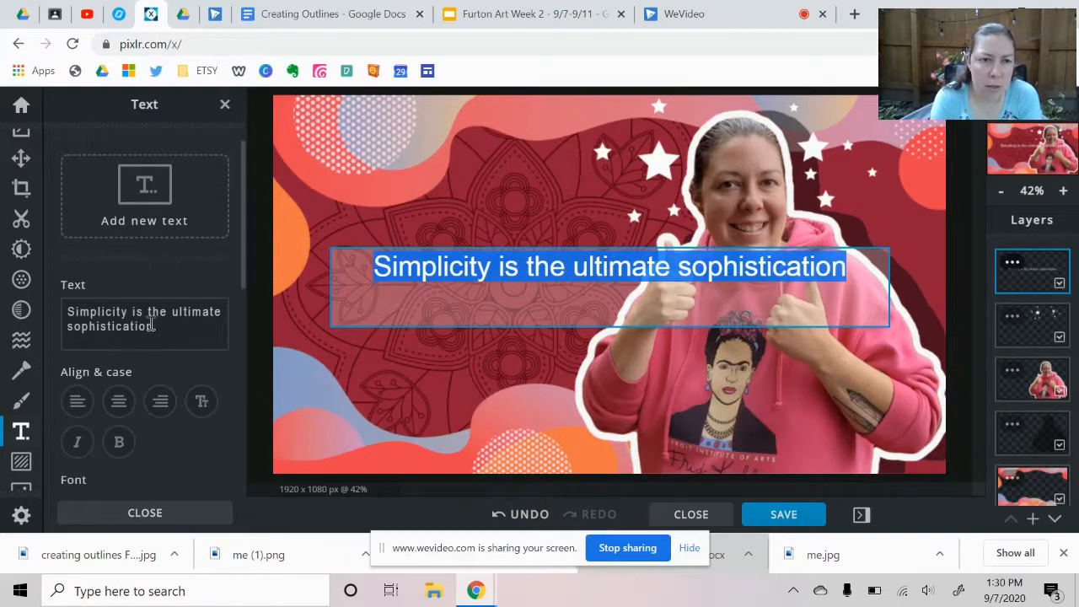
pyautogui.click(84, 313)
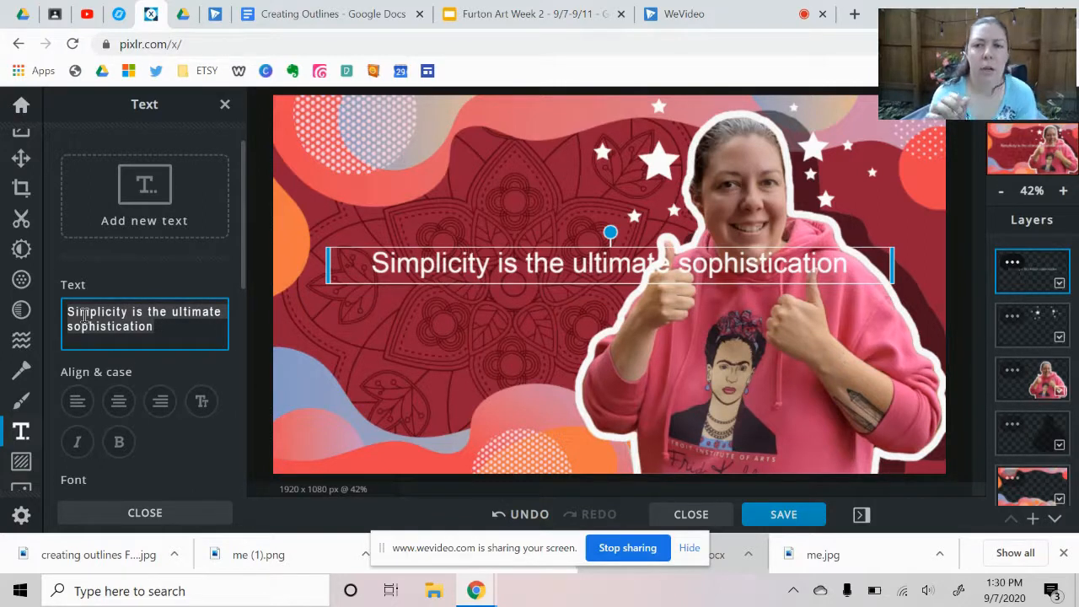
pyautogui.hotkey('ctrl', 'a')
pyautogui.write('Teach')
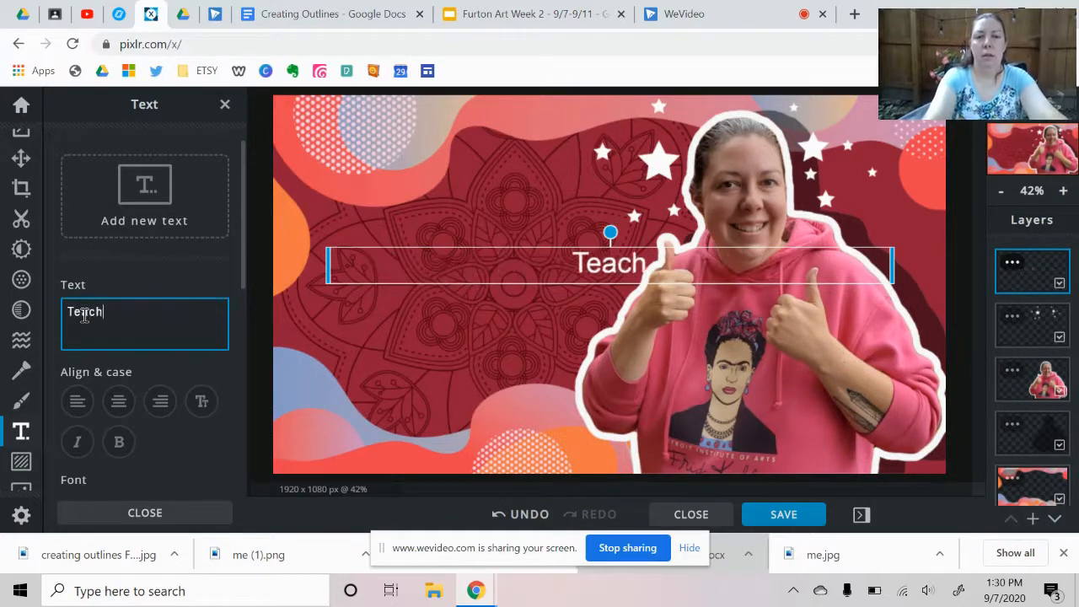
pyautogui.write('ing art is awesome!')
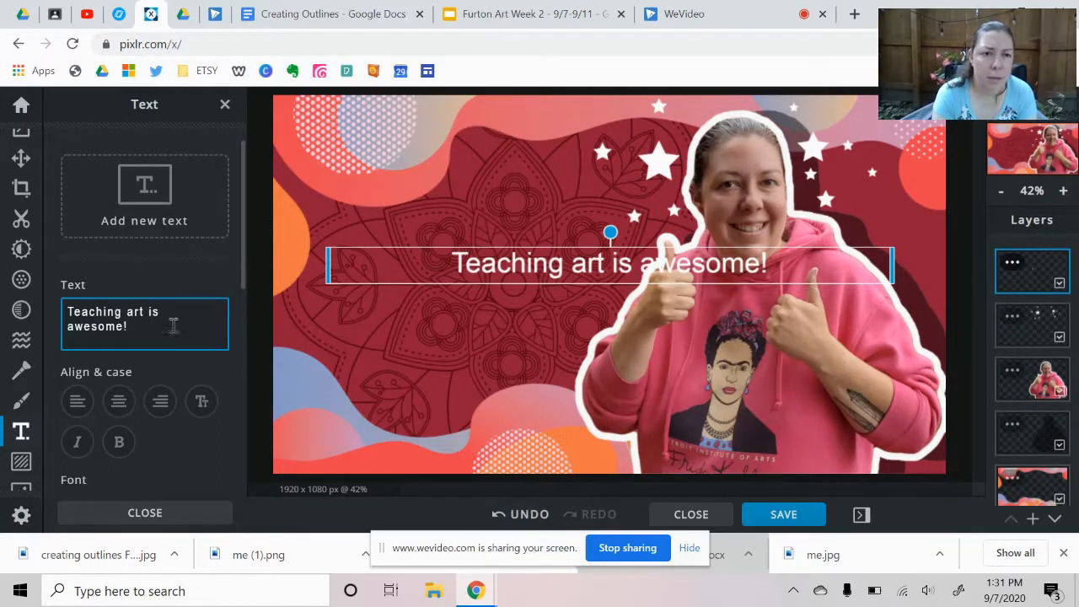
pyautogui.click(118, 411)
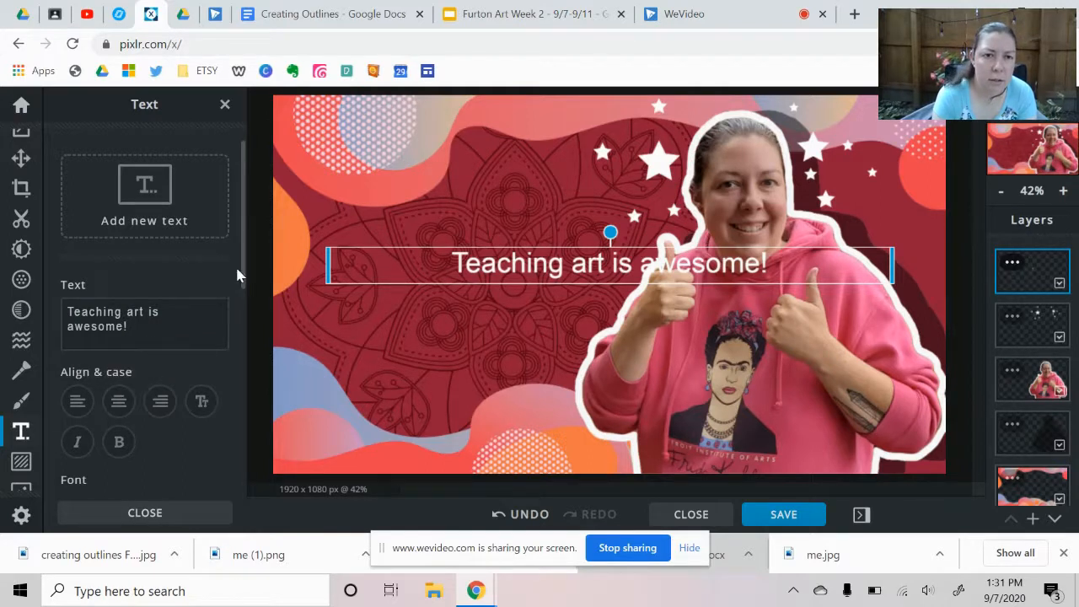
# Set the slogan's font to Badstar and its size to 125
pyautogui.moveTo(241, 267); pyautogui.dragTo(243, 357)
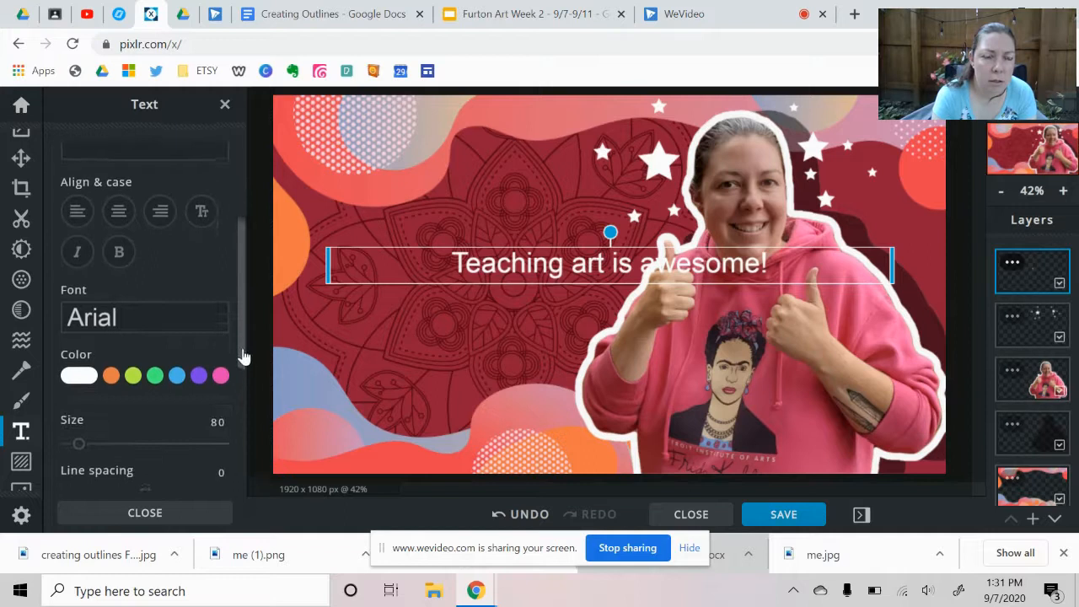
pyautogui.click(150, 329)
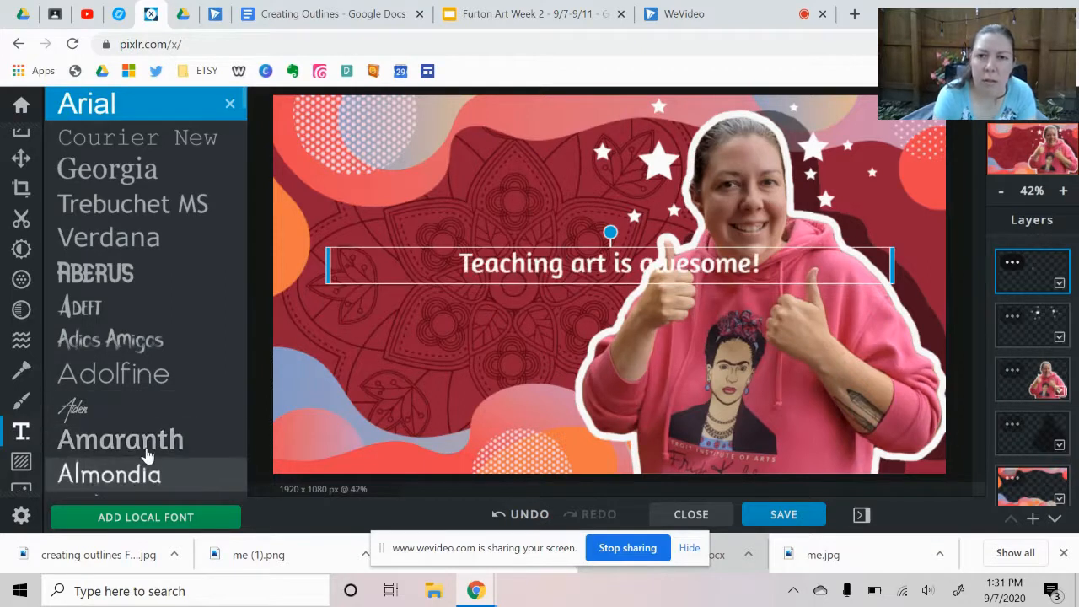
pyautogui.scroll(-1, 147, 455)
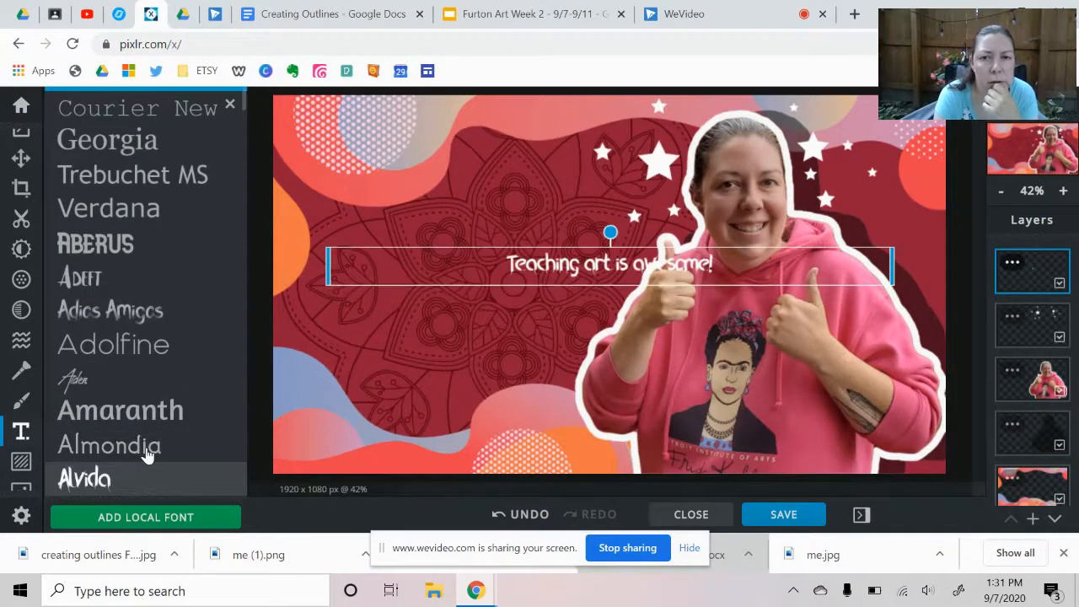
pyautogui.scroll(-3, 147, 456)
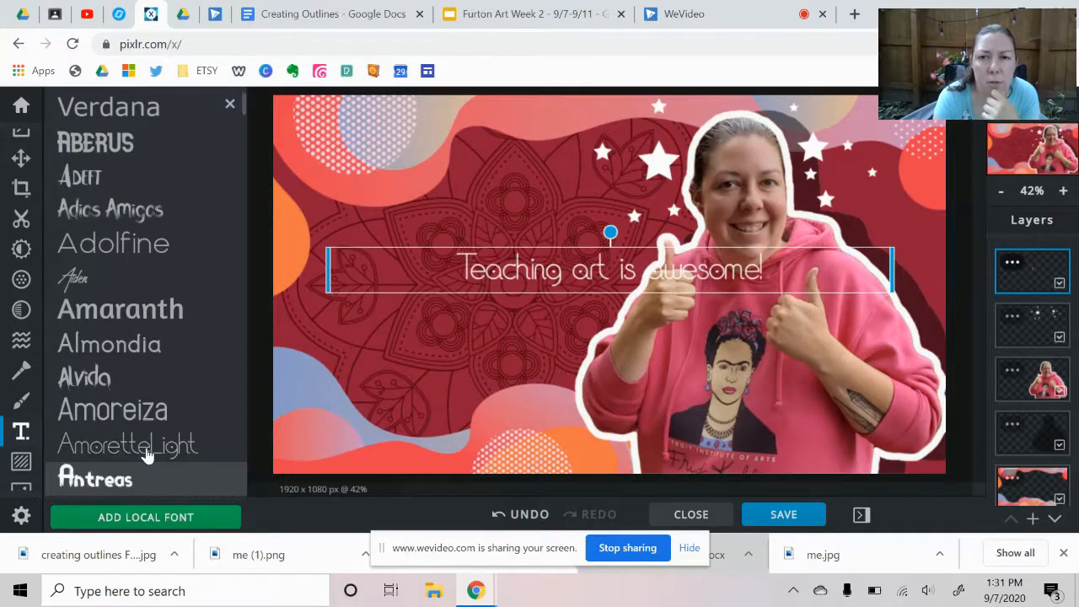
pyautogui.scroll(-3, 147, 455)
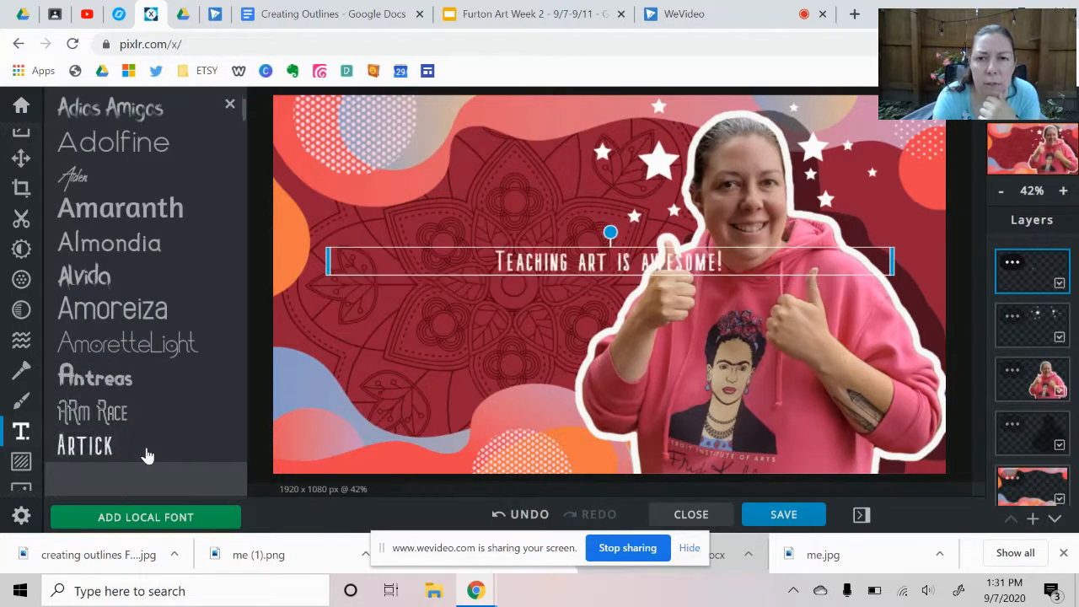
pyautogui.scroll(-2, 148, 456)
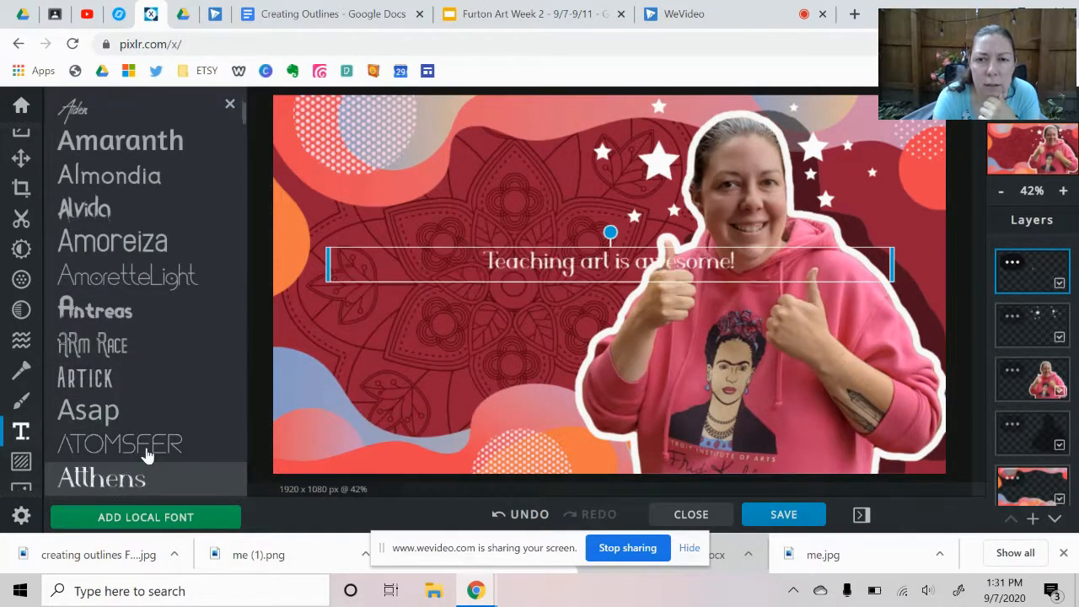
pyautogui.scroll(-3, 148, 456)
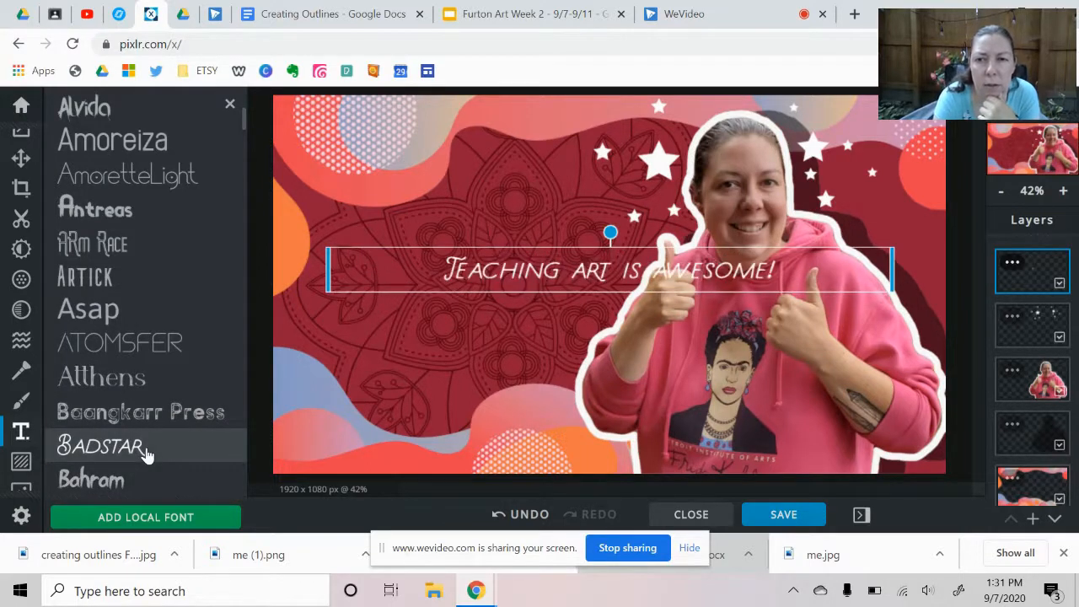
pyautogui.click(143, 455)
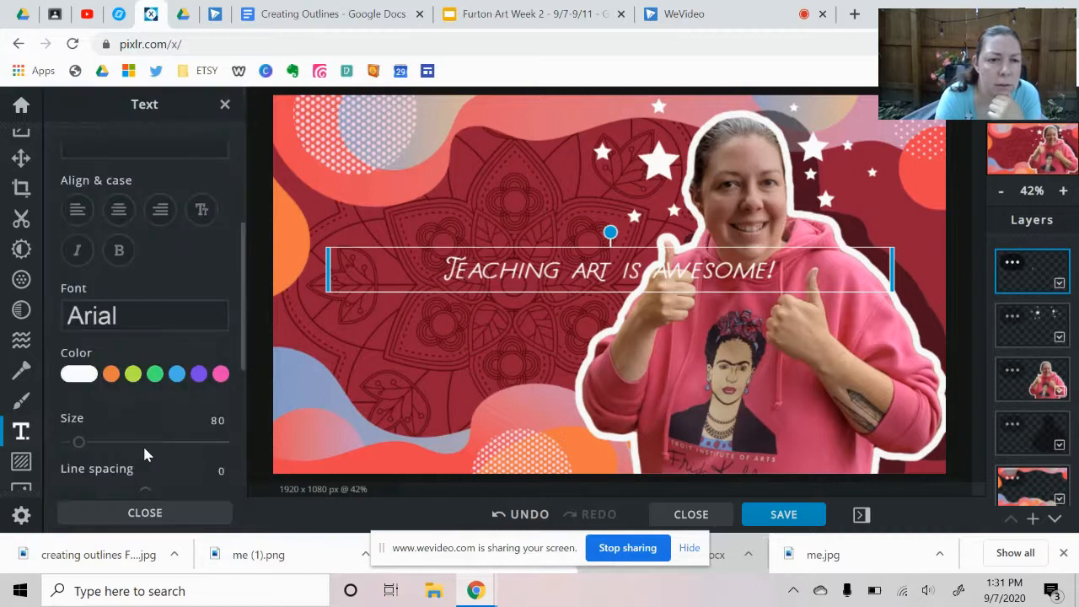
pyautogui.moveTo(74, 444)
pyautogui.mouseDown()
pyautogui.moveTo(95, 447)
pyautogui.moveTo(86, 446)
pyautogui.mouseUp()
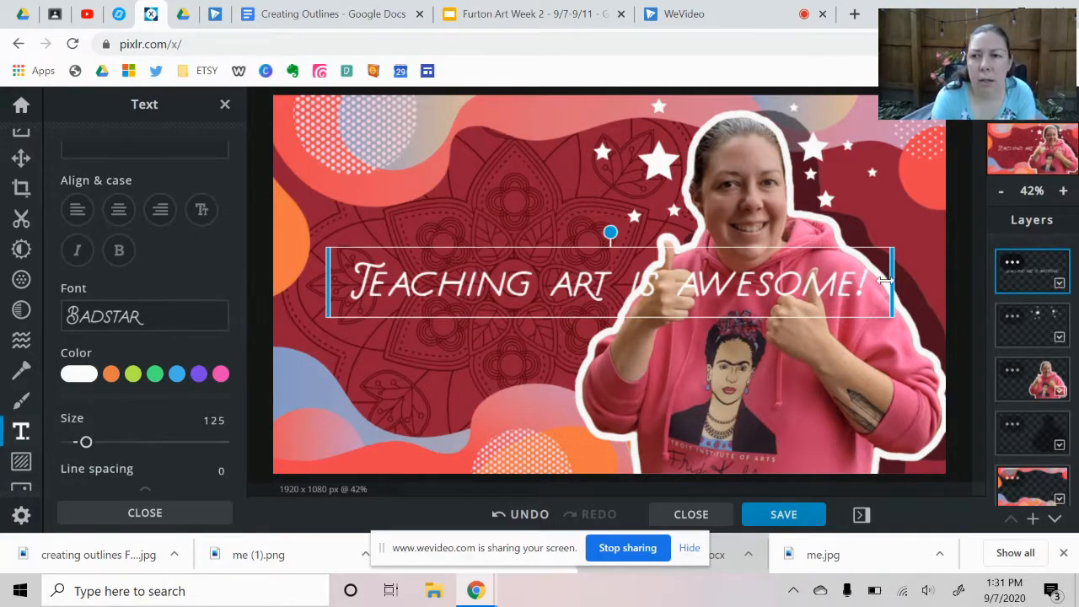
# Narrow the text box so the slogan wraps onto two lines, and shift it slightly left over the mandala, away from the person
pyautogui.moveTo(890, 281); pyautogui.dragTo(666, 288)
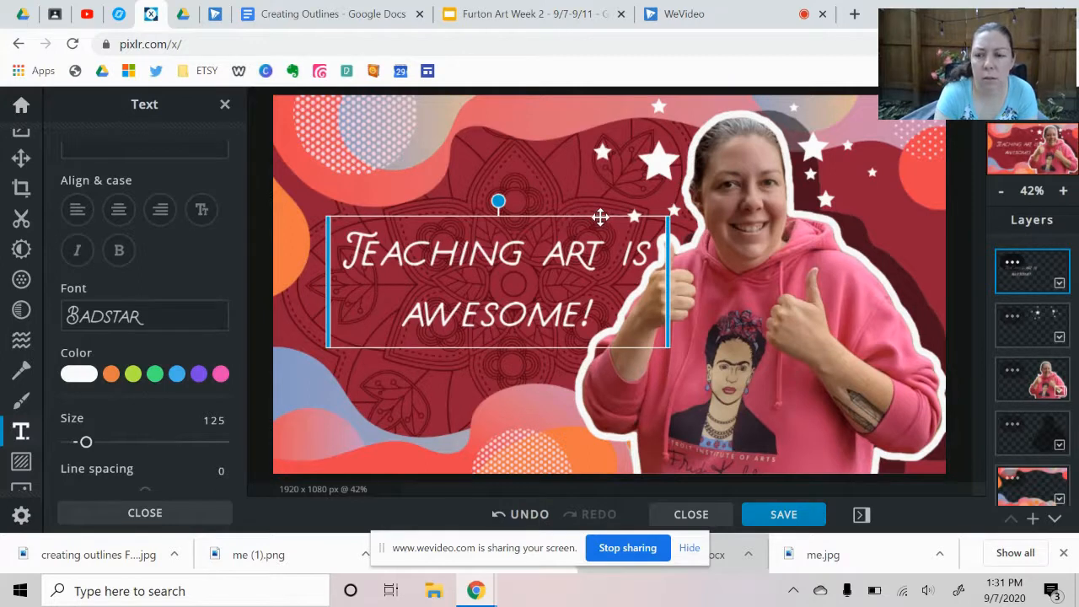
pyautogui.moveTo(601, 217); pyautogui.dragTo(577, 218)
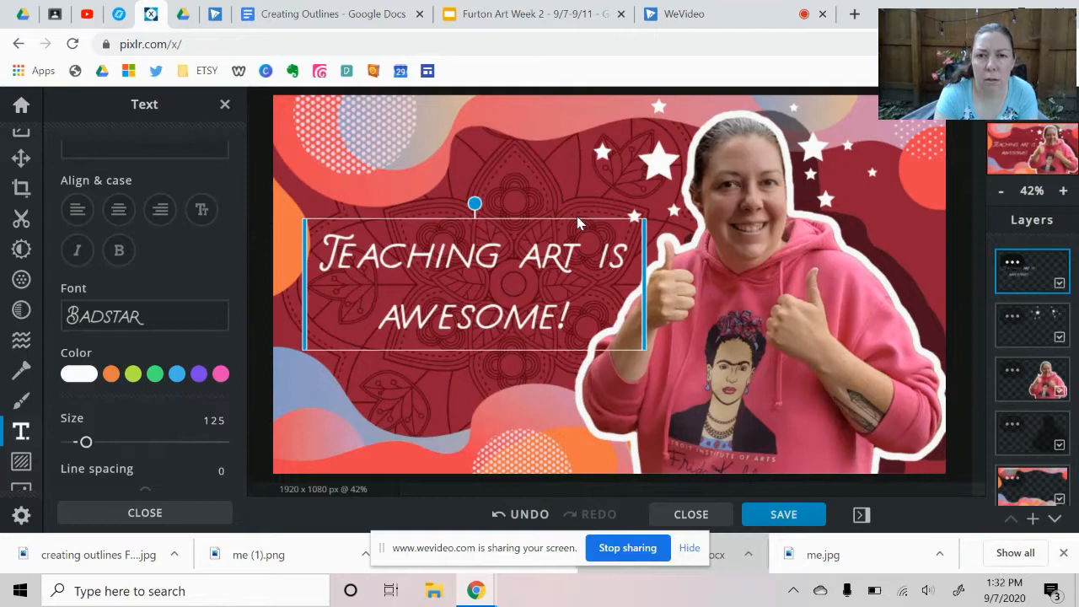
pyautogui.click(529, 414)
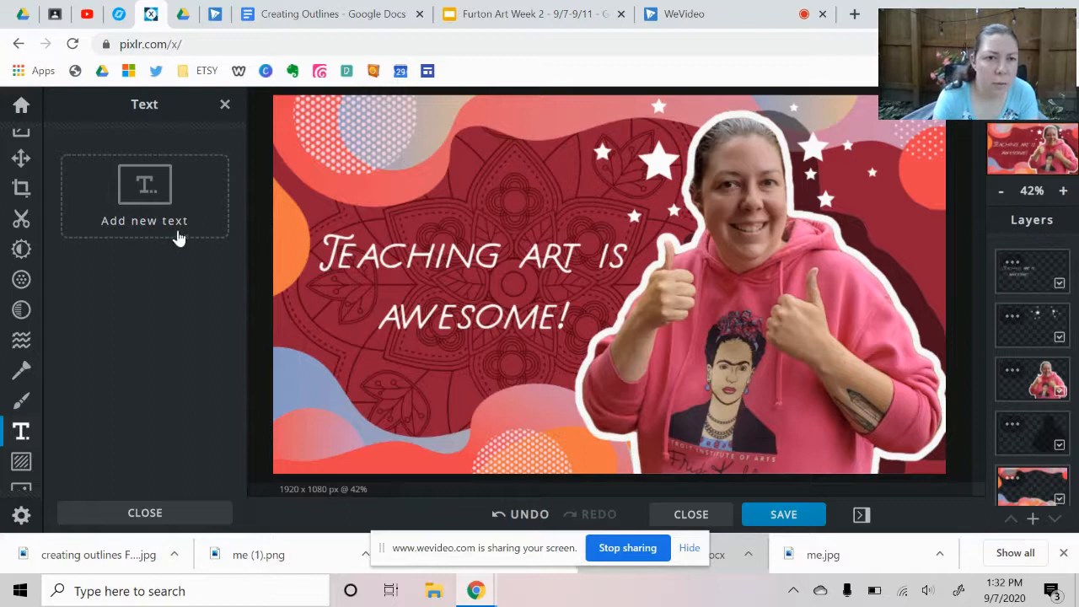
# Turn on the shadow for the "Teaching art is awesome!" text
pyautogui.click(379, 304)
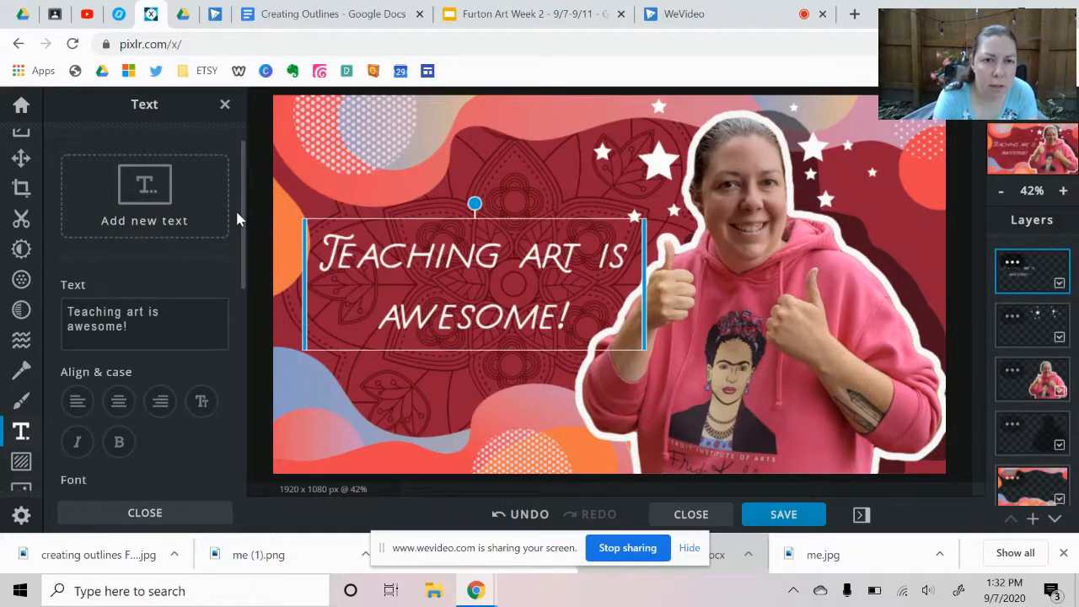
pyautogui.moveTo(241, 221); pyautogui.dragTo(234, 438)
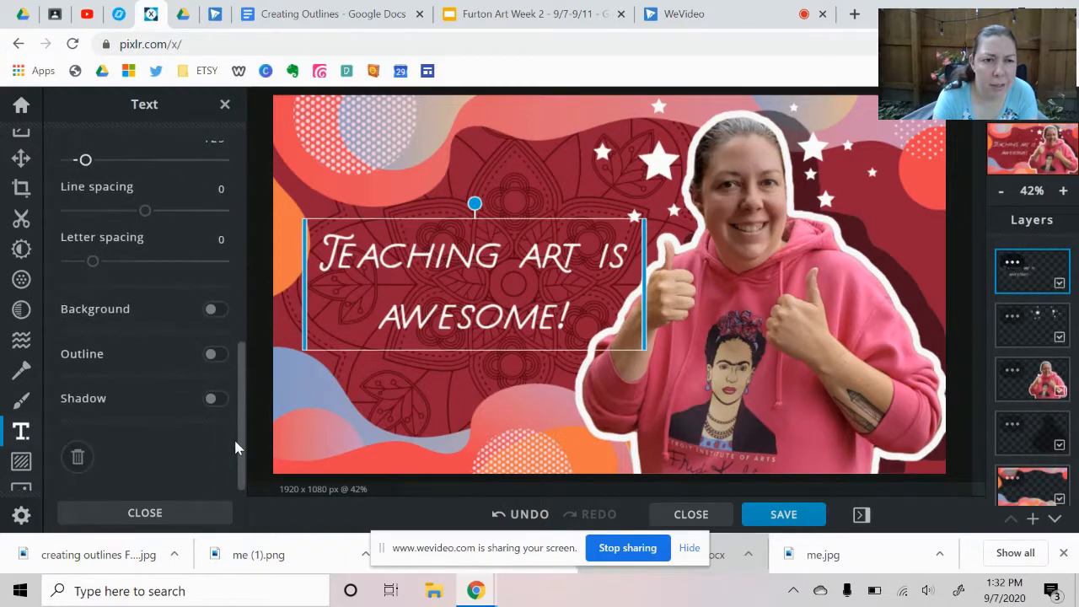
pyautogui.click(214, 399)
# Set the slogan shadow's vertical position to 29, horizontal position to 34 and opacity to 72, and finish editing the text
pyautogui.moveTo(245, 367); pyautogui.dragTo(242, 441)
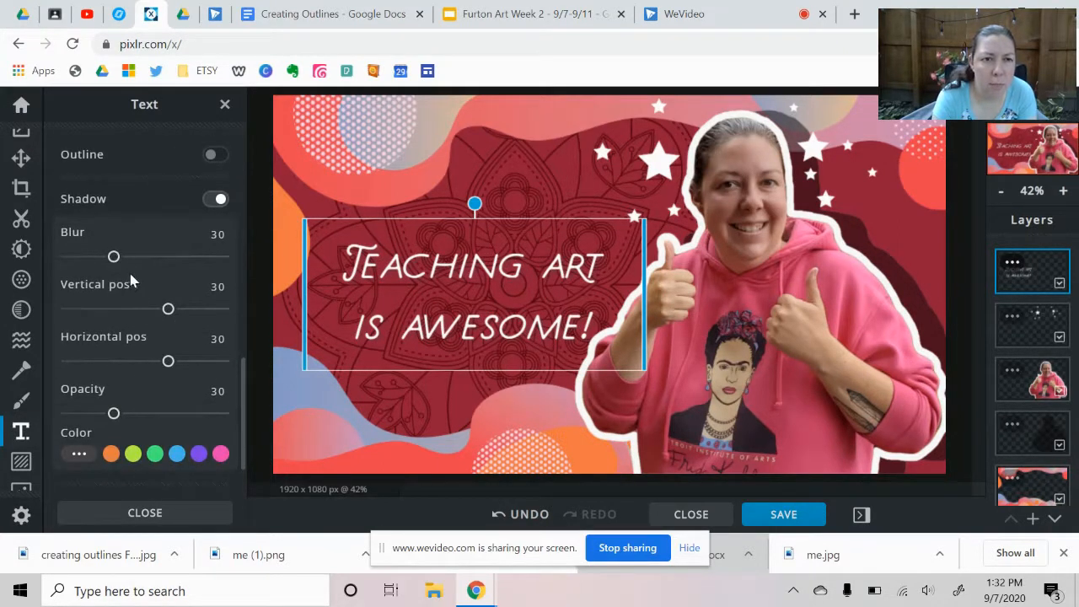
pyautogui.moveTo(167, 310); pyautogui.dragTo(166, 310)
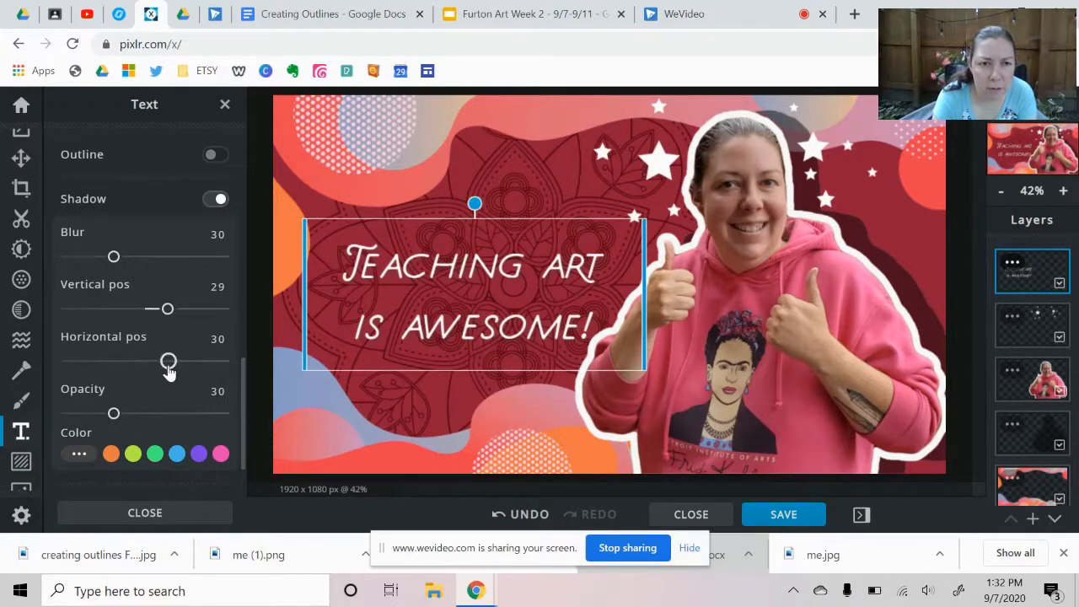
pyautogui.moveTo(169, 362); pyautogui.dragTo(171, 362)
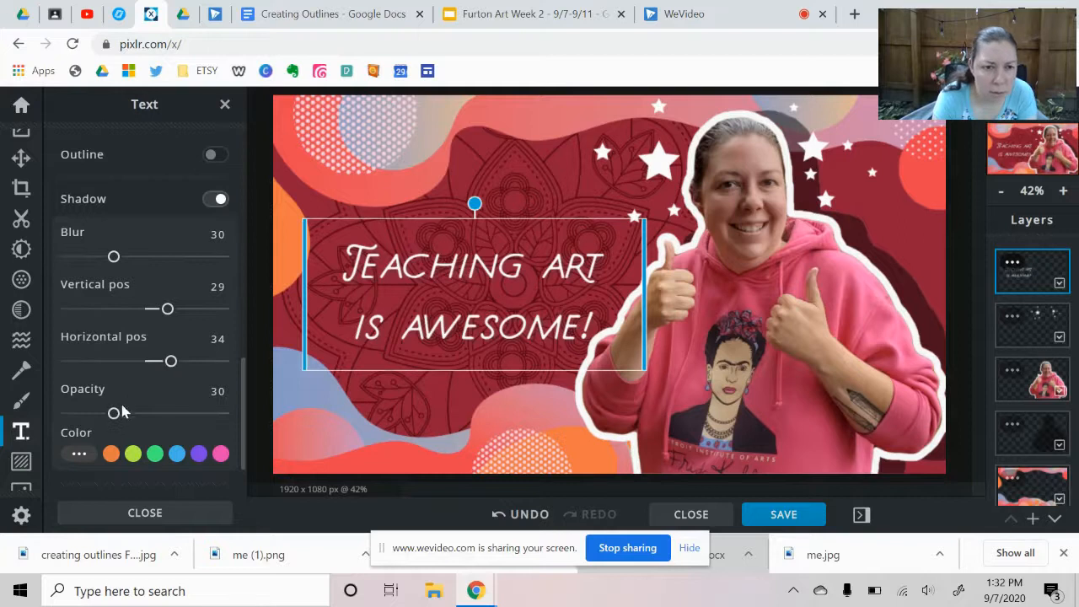
pyautogui.moveTo(116, 419); pyautogui.dragTo(179, 420)
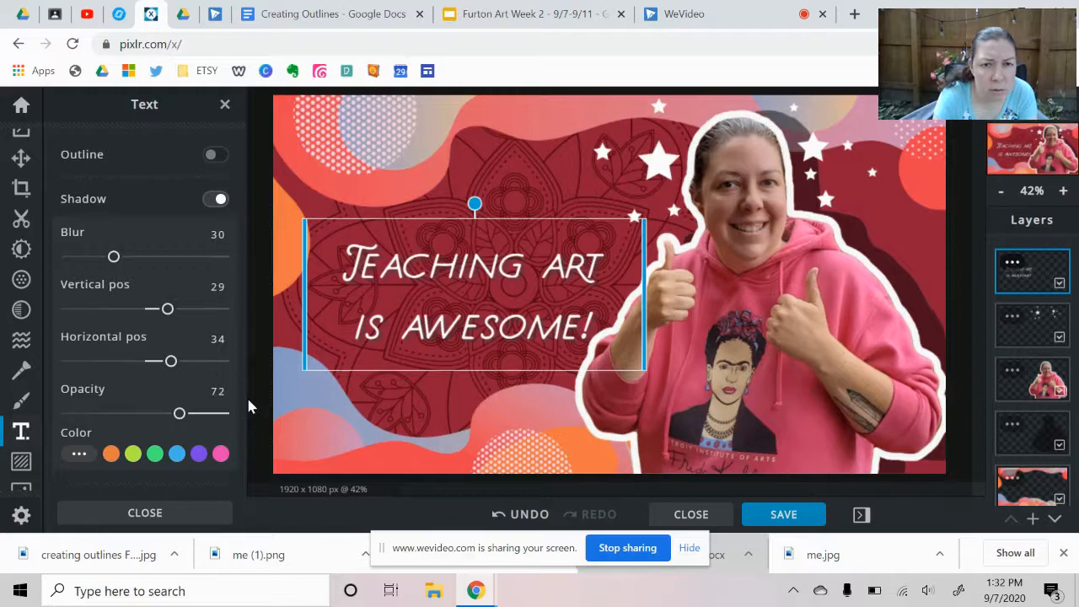
pyautogui.moveTo(243, 409); pyautogui.dragTo(242, 430)
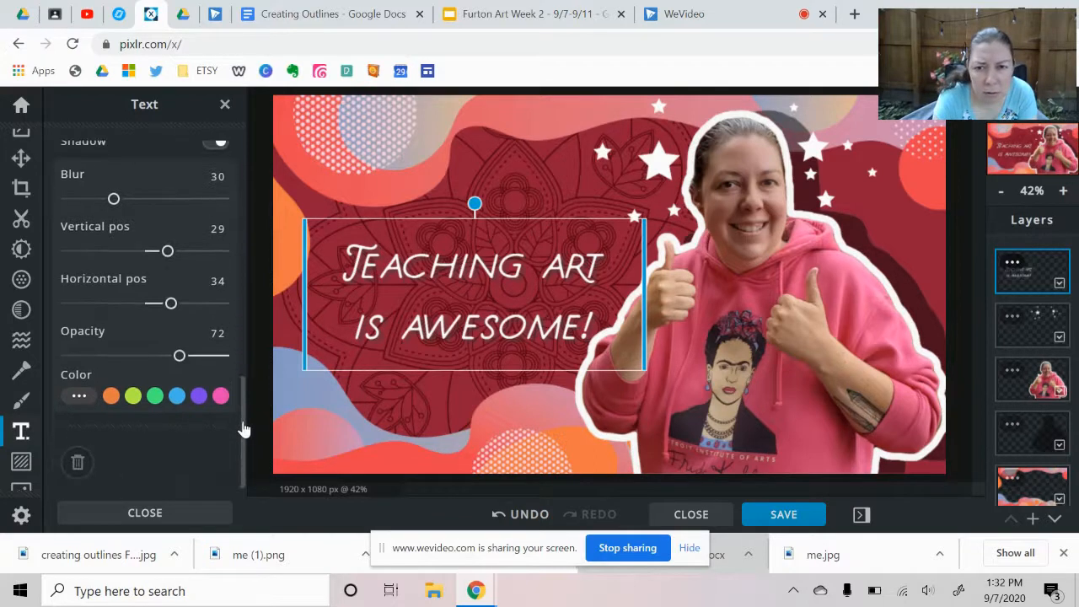
pyautogui.click(263, 279)
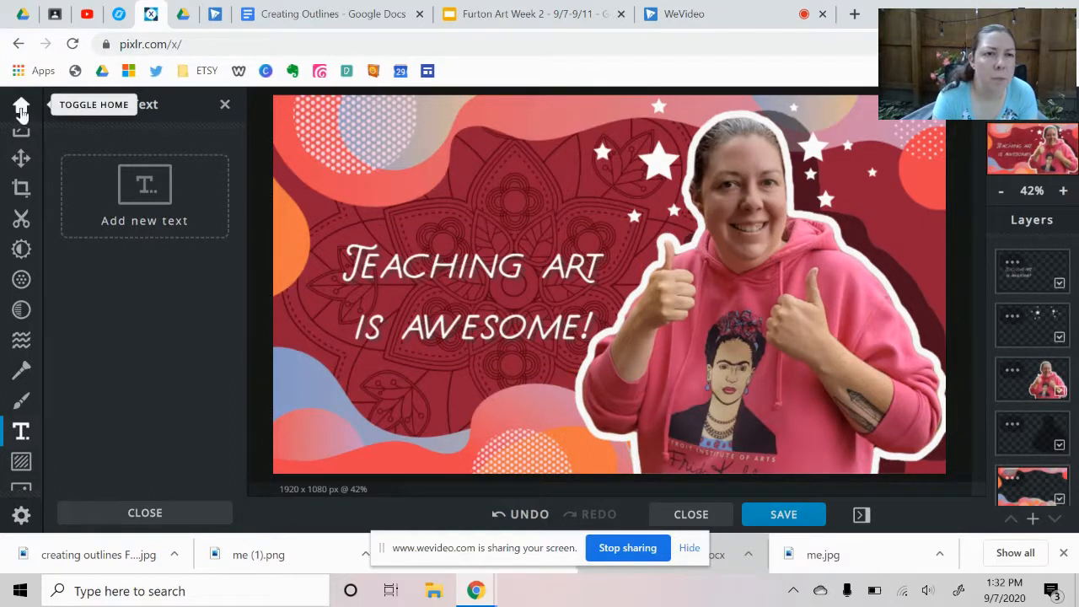
pyautogui.click(226, 106)
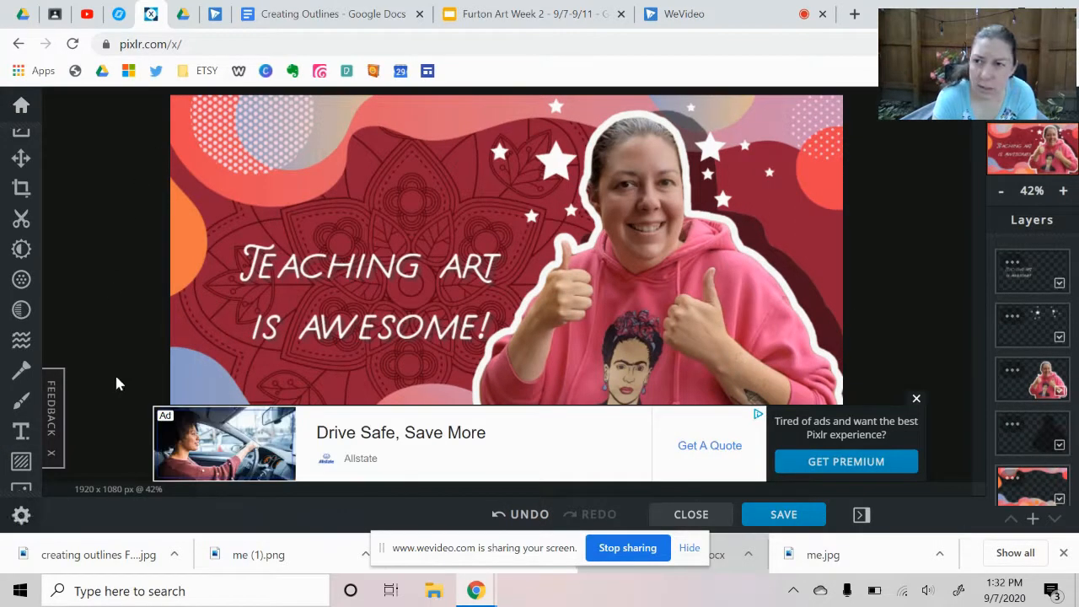
pyautogui.click(18, 515)
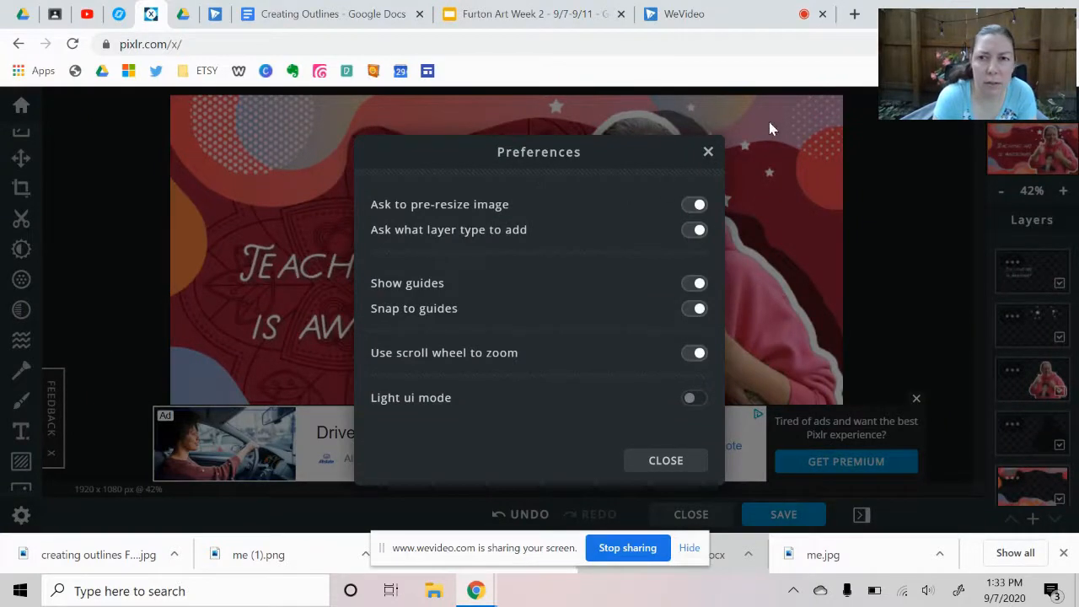
pyautogui.click(708, 153)
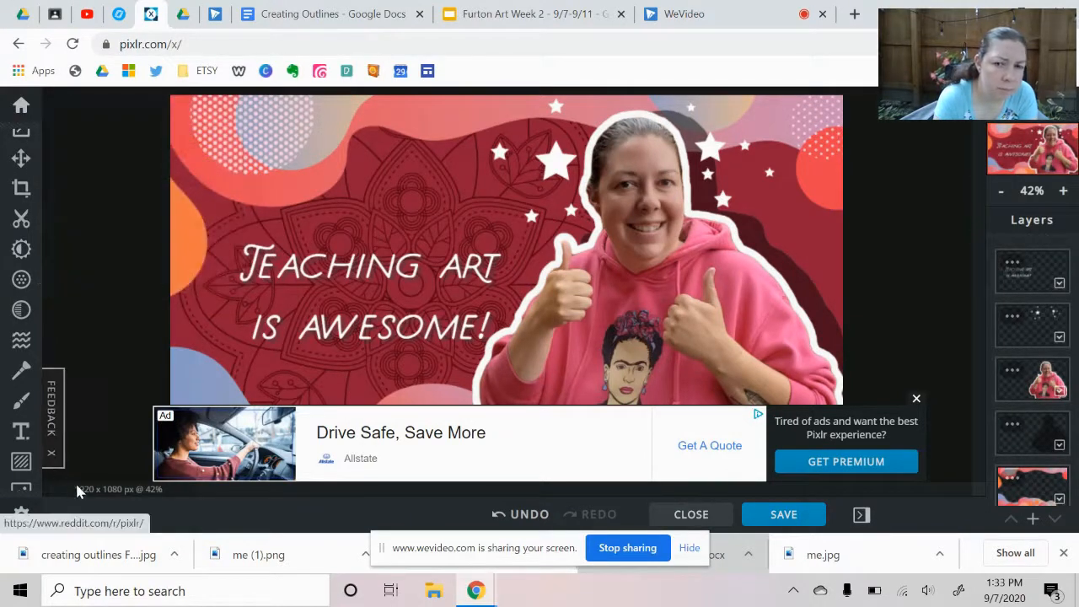
# Download the finished image as a high-quality JPG at 1920 x 1080 px, and dismiss the advertisement covering the canvas
pyautogui.click(783, 516)
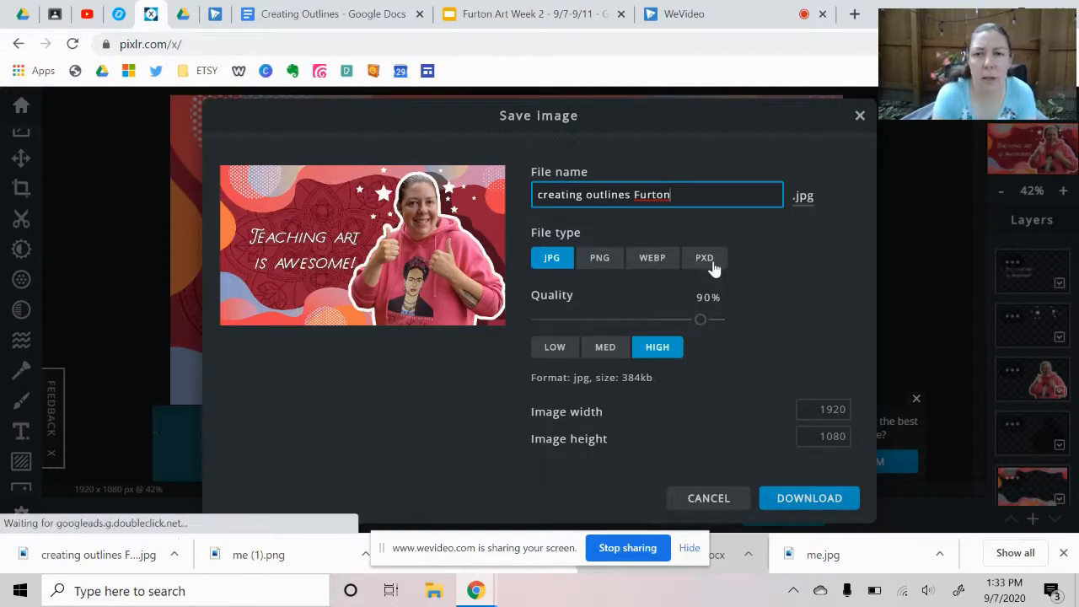
pyautogui.click(805, 499)
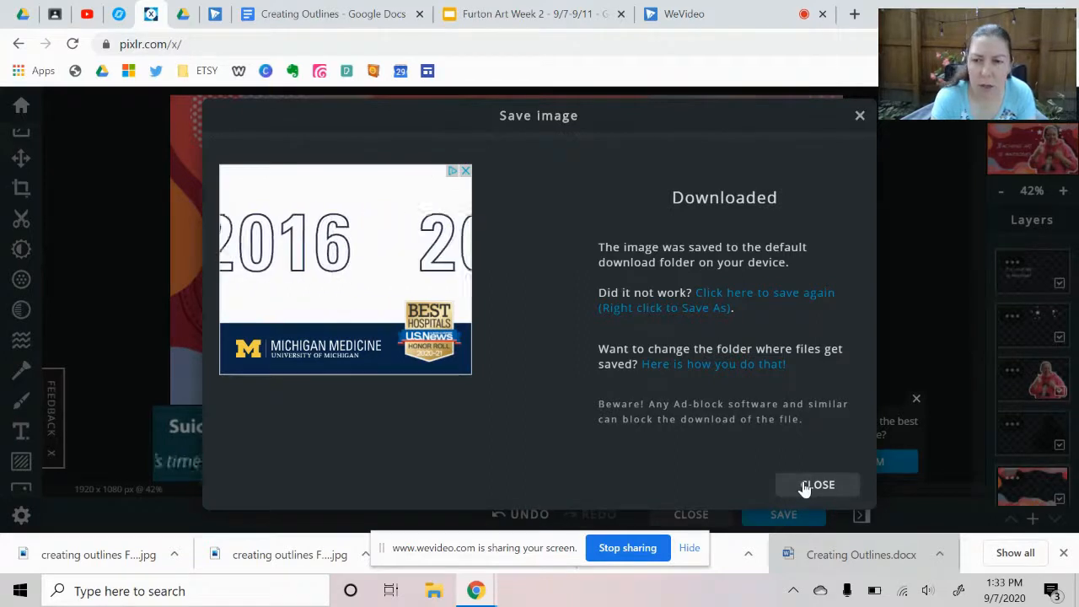
pyautogui.click(805, 486)
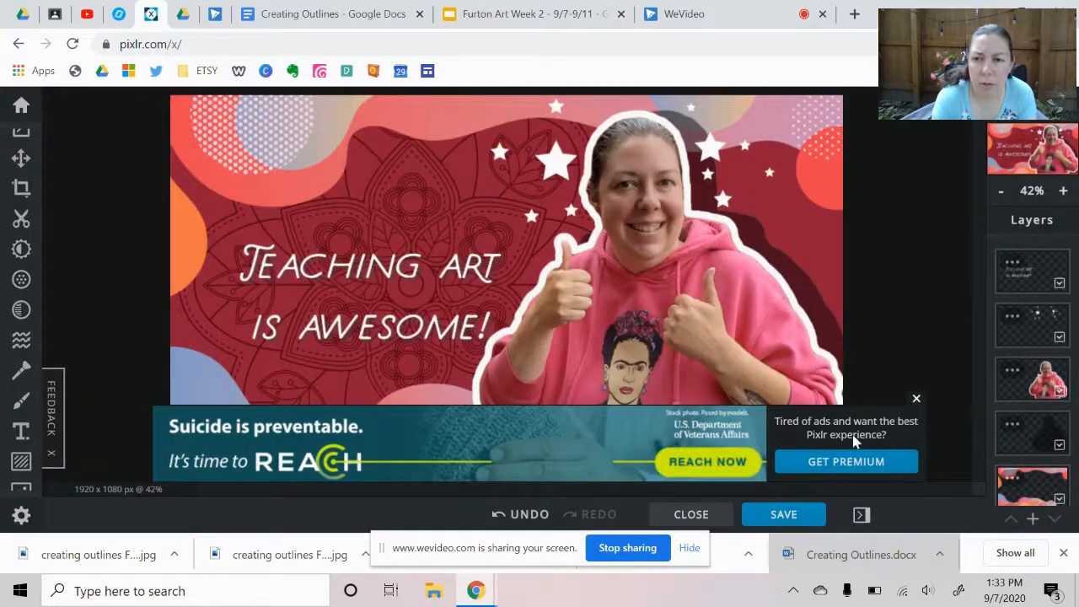
pyautogui.click(917, 398)
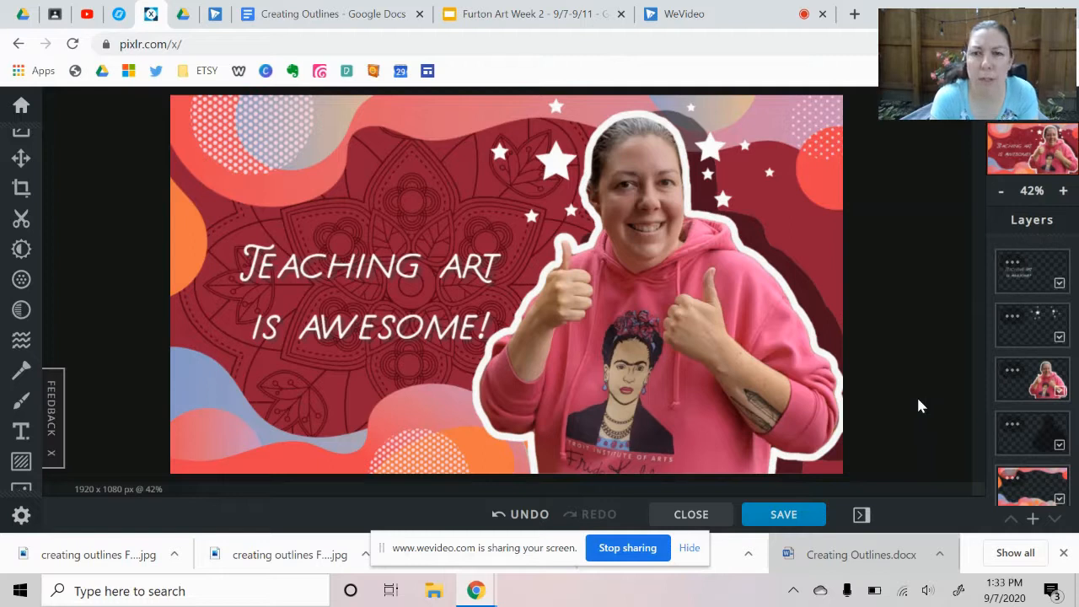